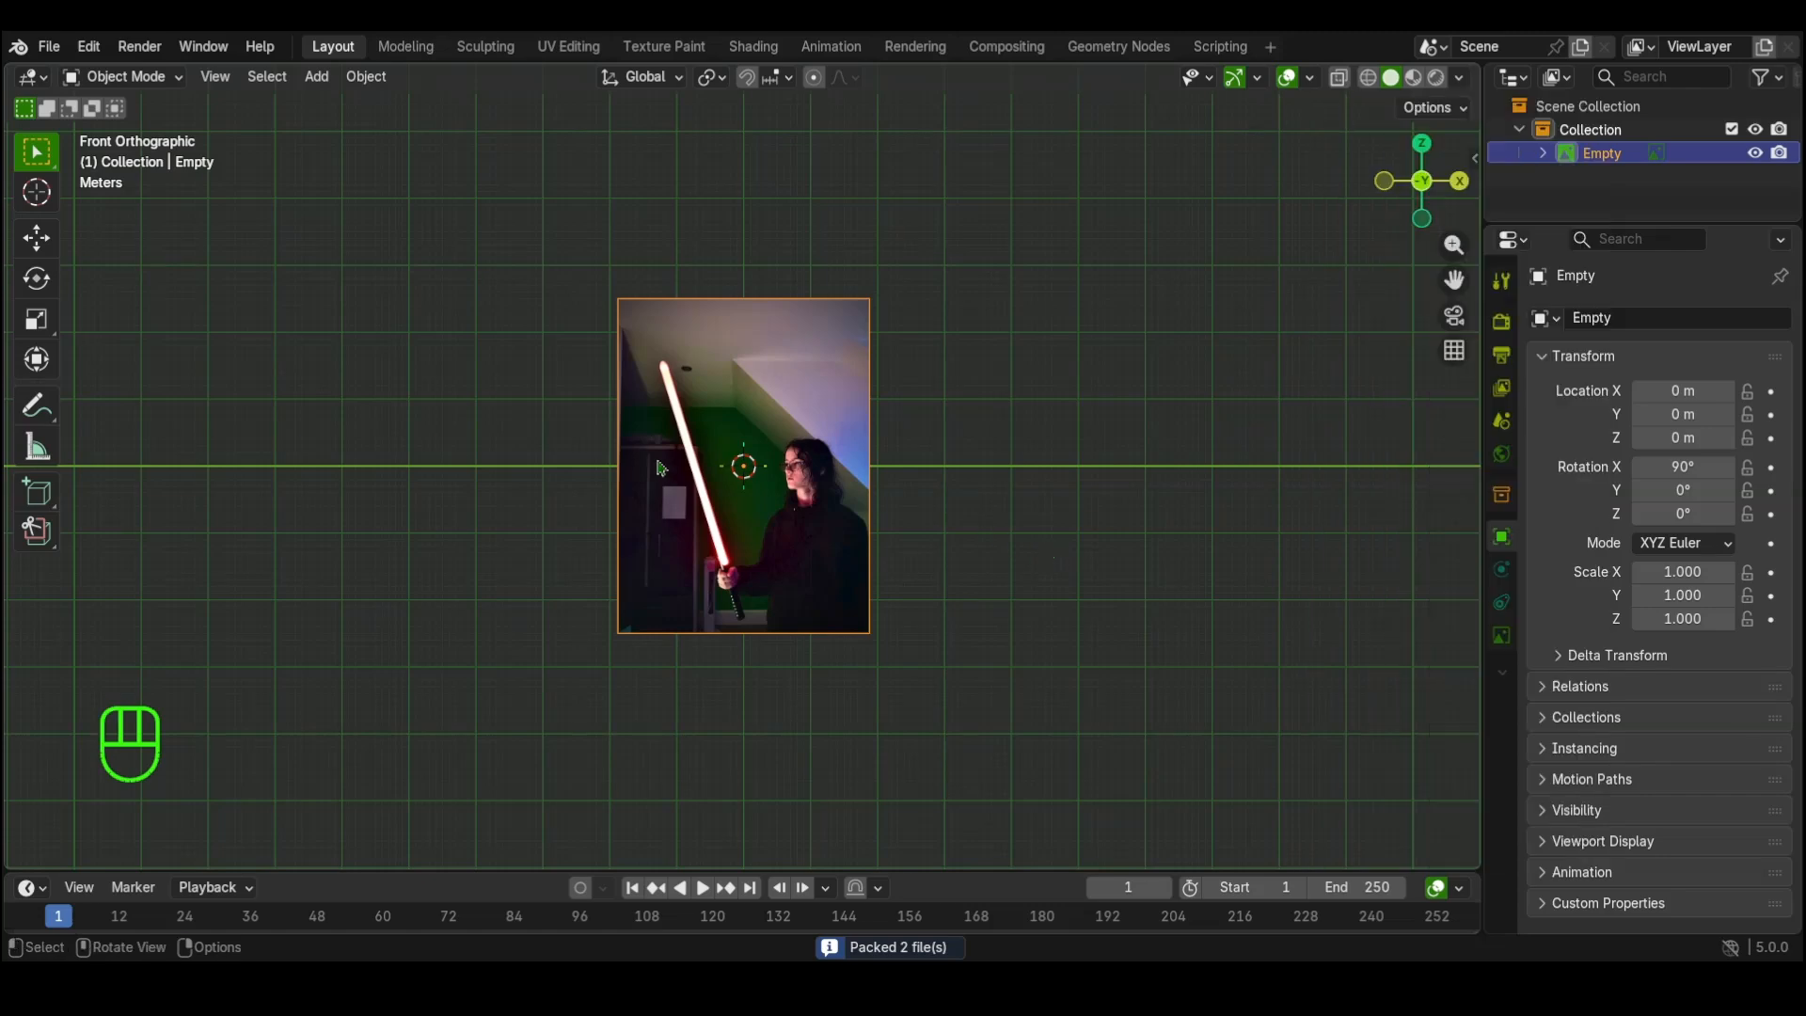
Step: Place the 3D cursor at the lower end of the glowing blade in the reference photo, just above the hand
shift+middle_drag(790, 533, 930, 433)
scroll(930, 432, up, 2)
scroll(970, 568, up, 2)
shift+middle_drag(971, 568, 767, 432)
scroll(766, 426, up, 1)
scroll(785, 270, down, 3)
shift+middle_drag(735, 258, 761, 413)
scroll(760, 391, up, 1)
scroll(763, 413, up, 1)
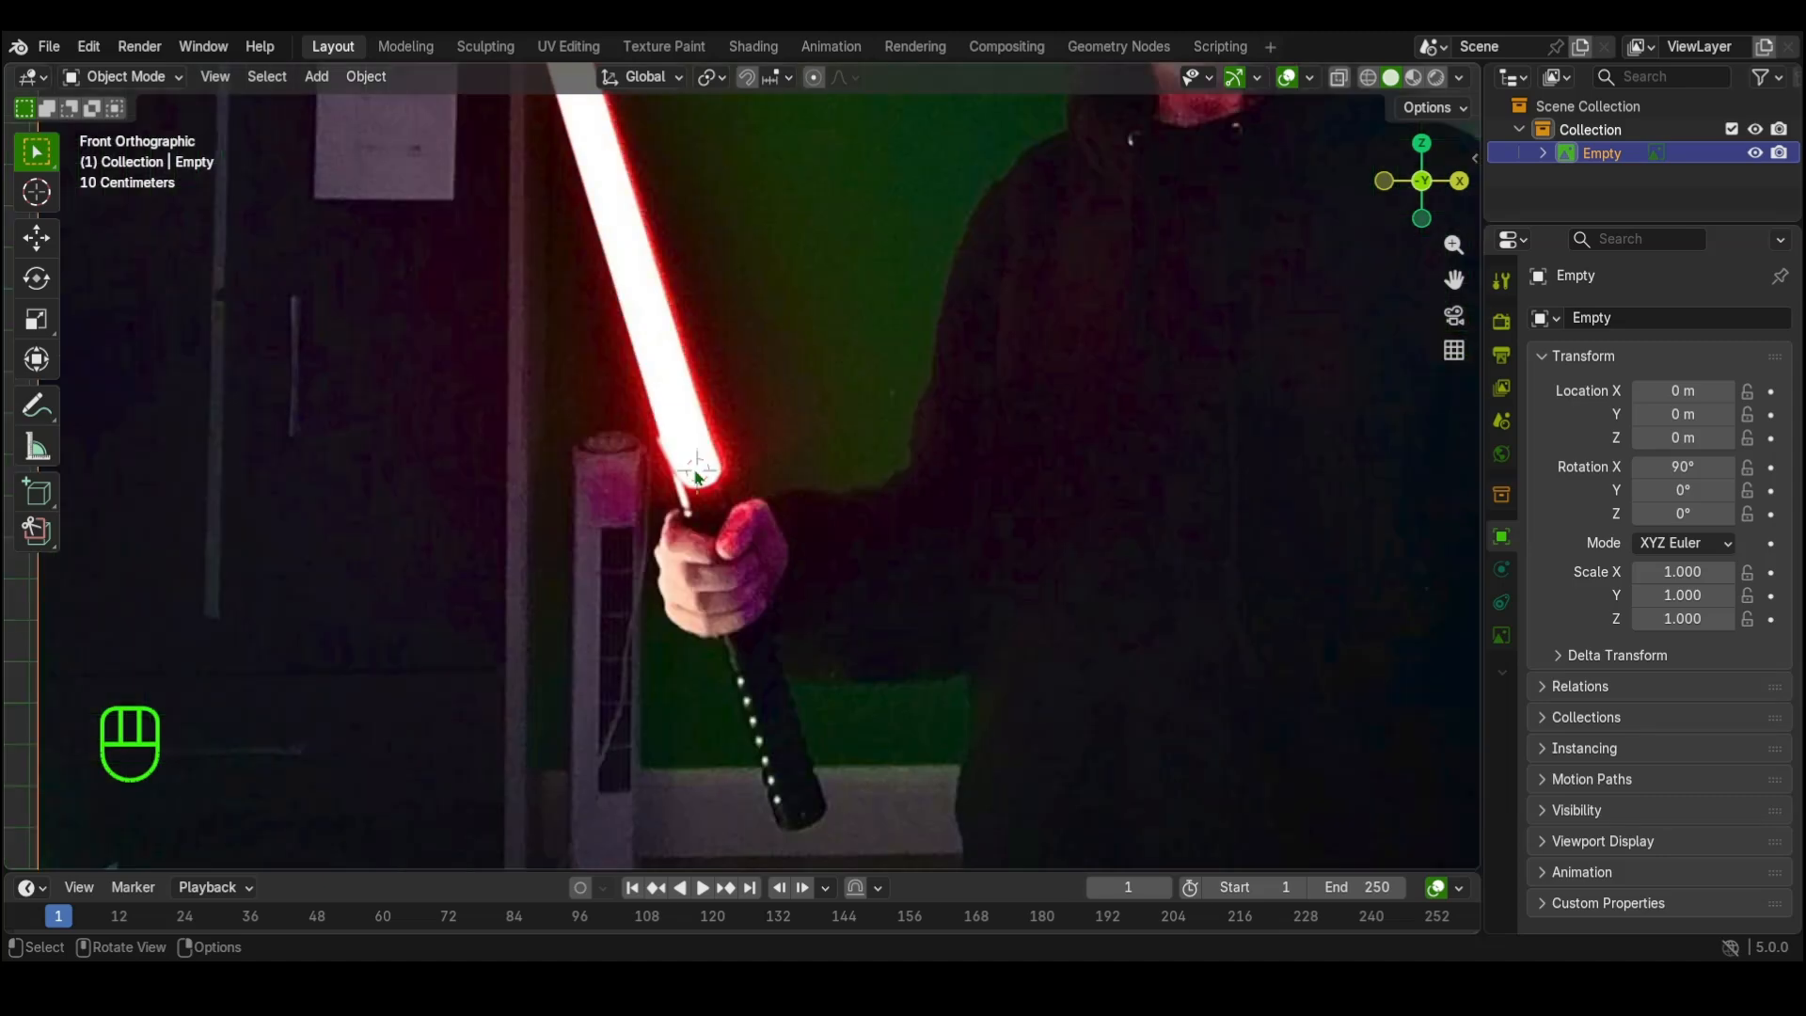
scroll(697, 427, down, 7)
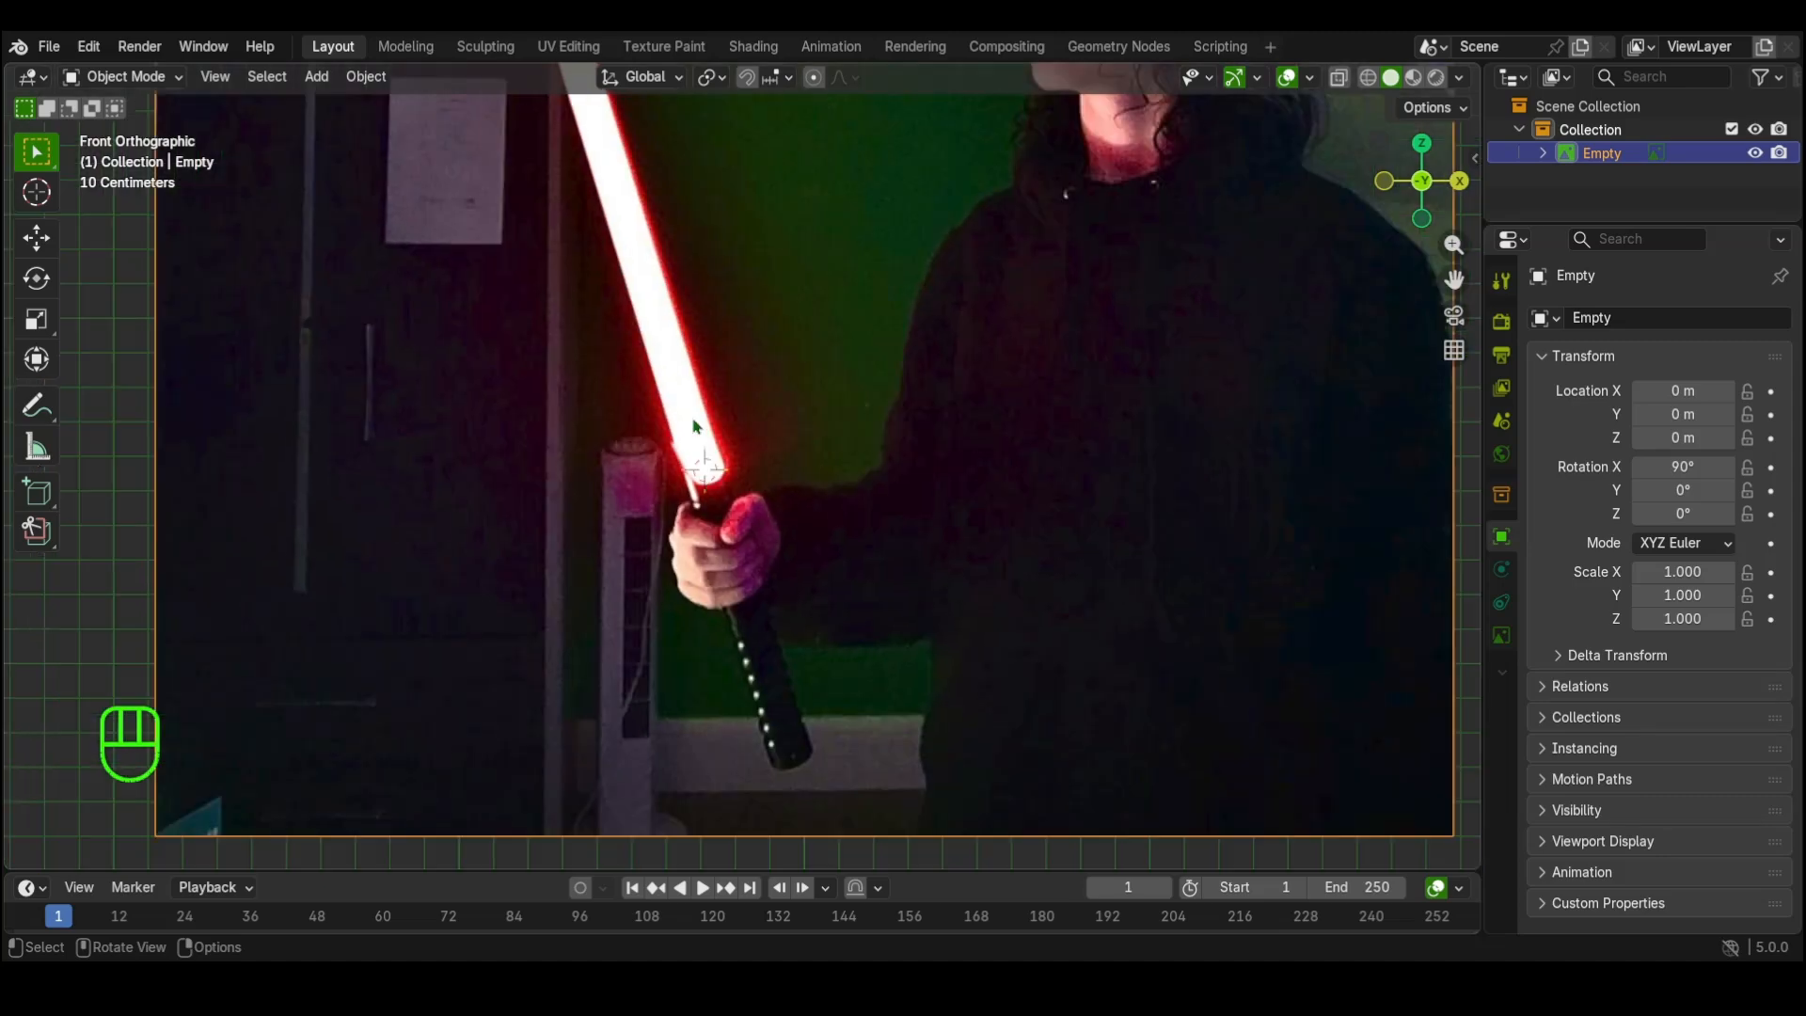
shift+middle_drag(706, 417, 672, 578)
scroll(693, 563, down, 1)
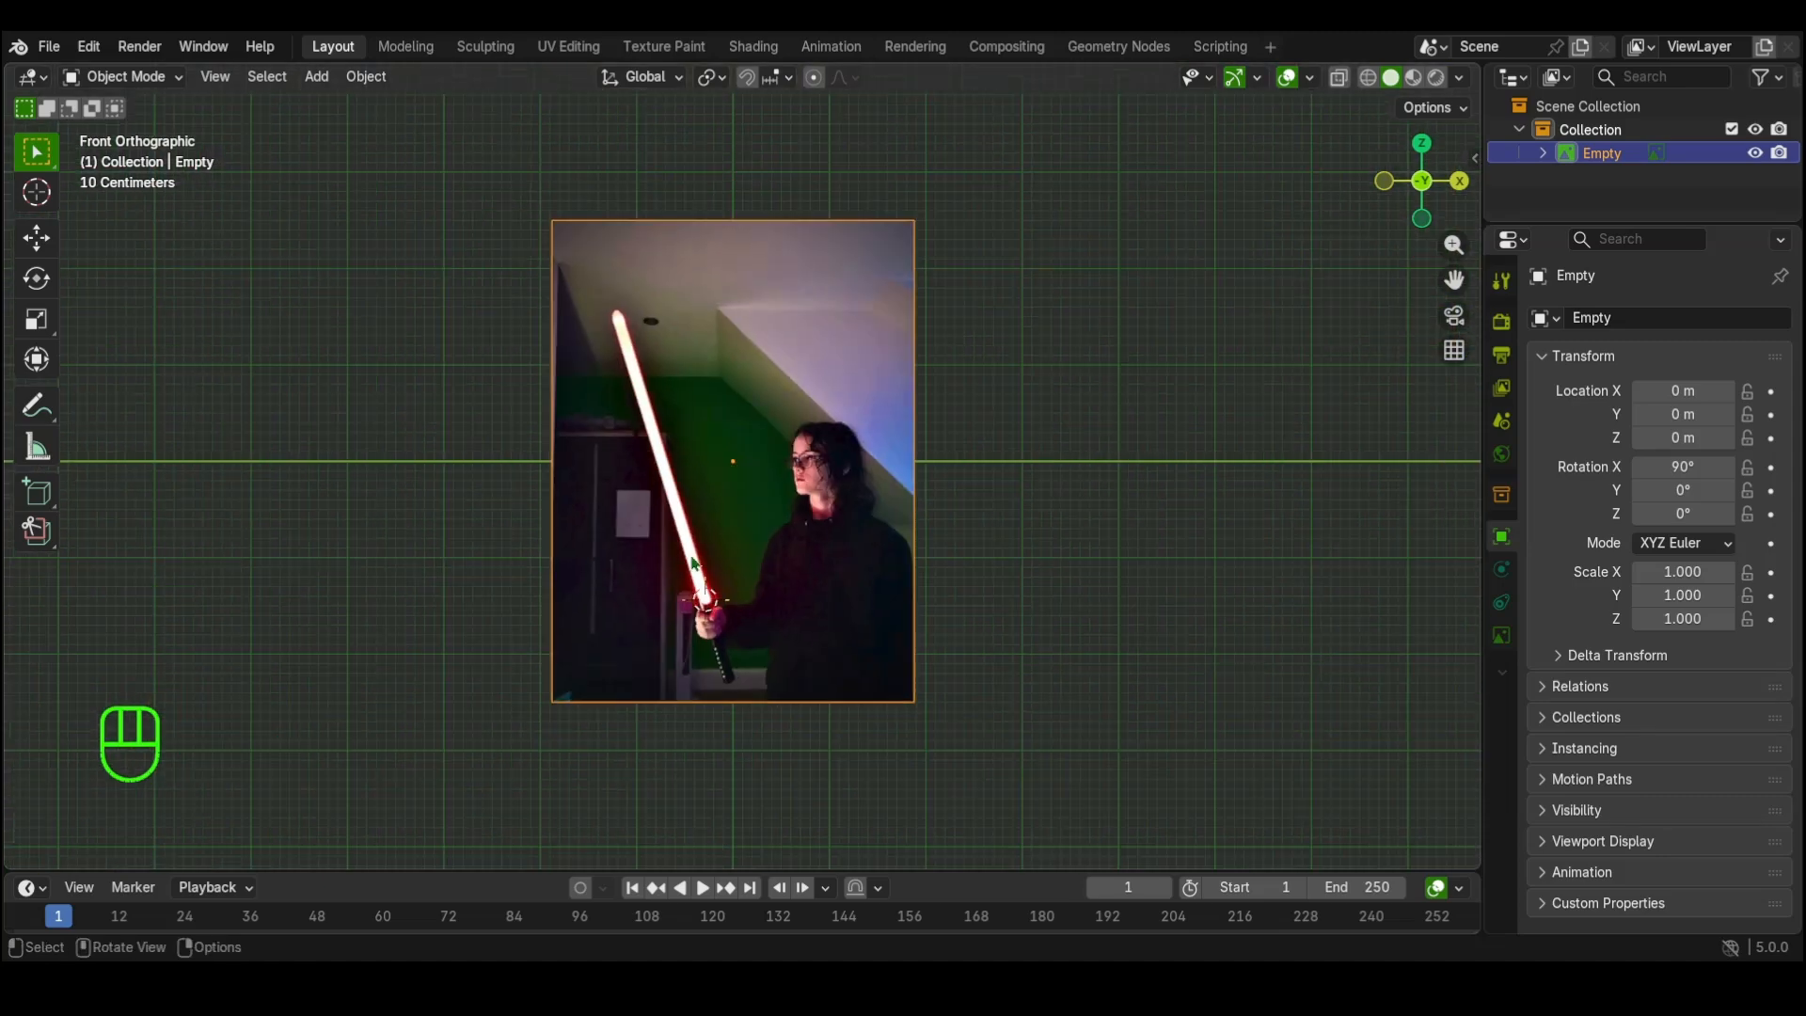
Step: Add a mesh circle at the 3D cursor and scale it down to about 0.047 to match the blade's width
key(shift+a)
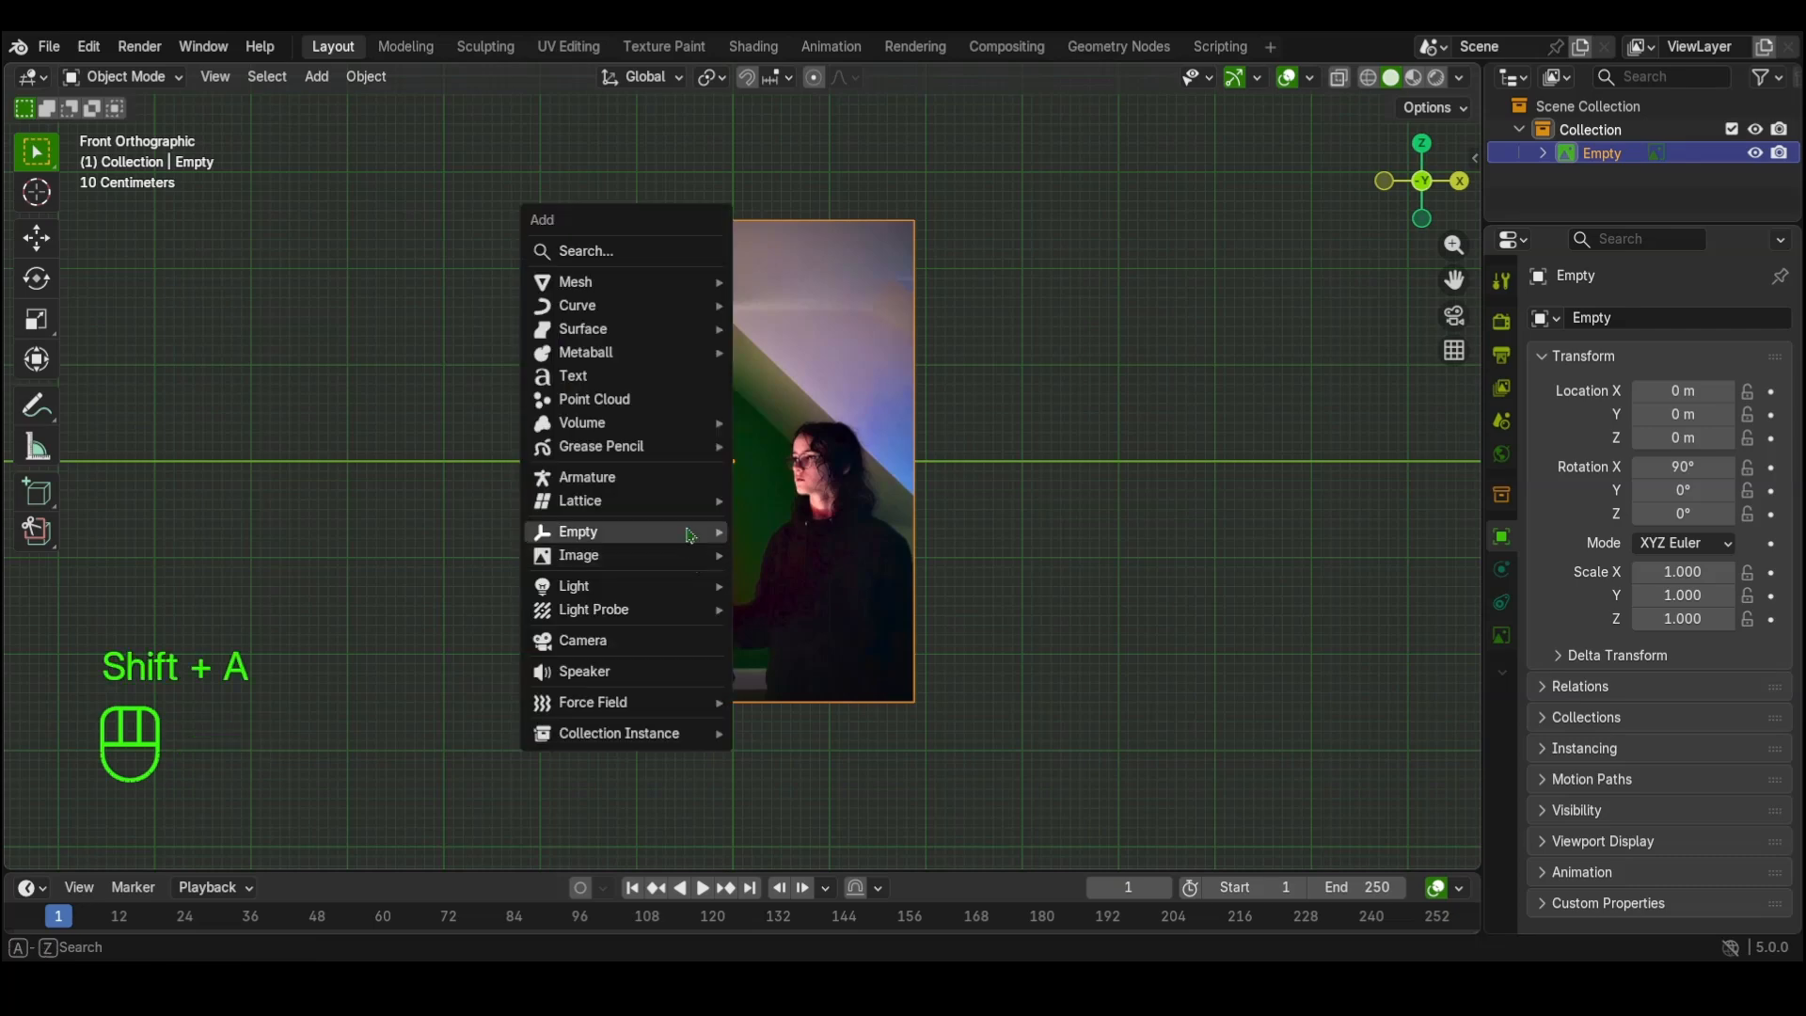
mouse_move(576, 280)
click(823, 335)
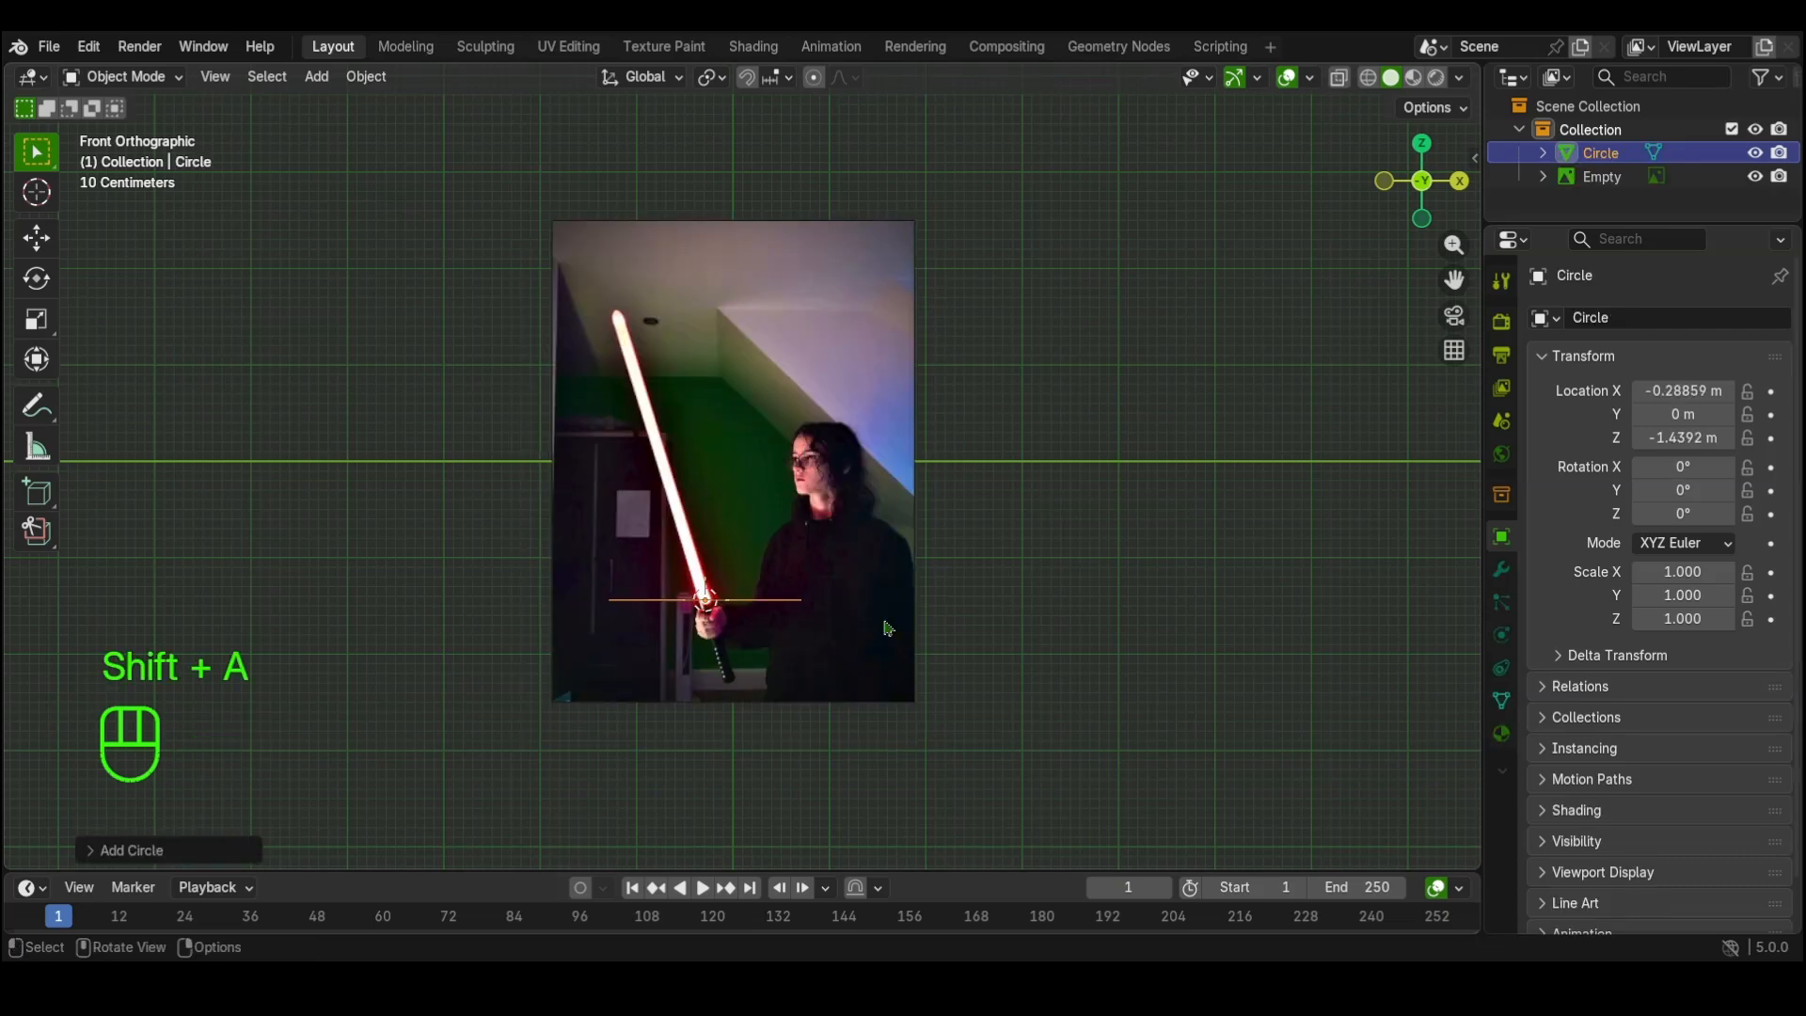
scroll(1033, 683, up, 3)
key(s)
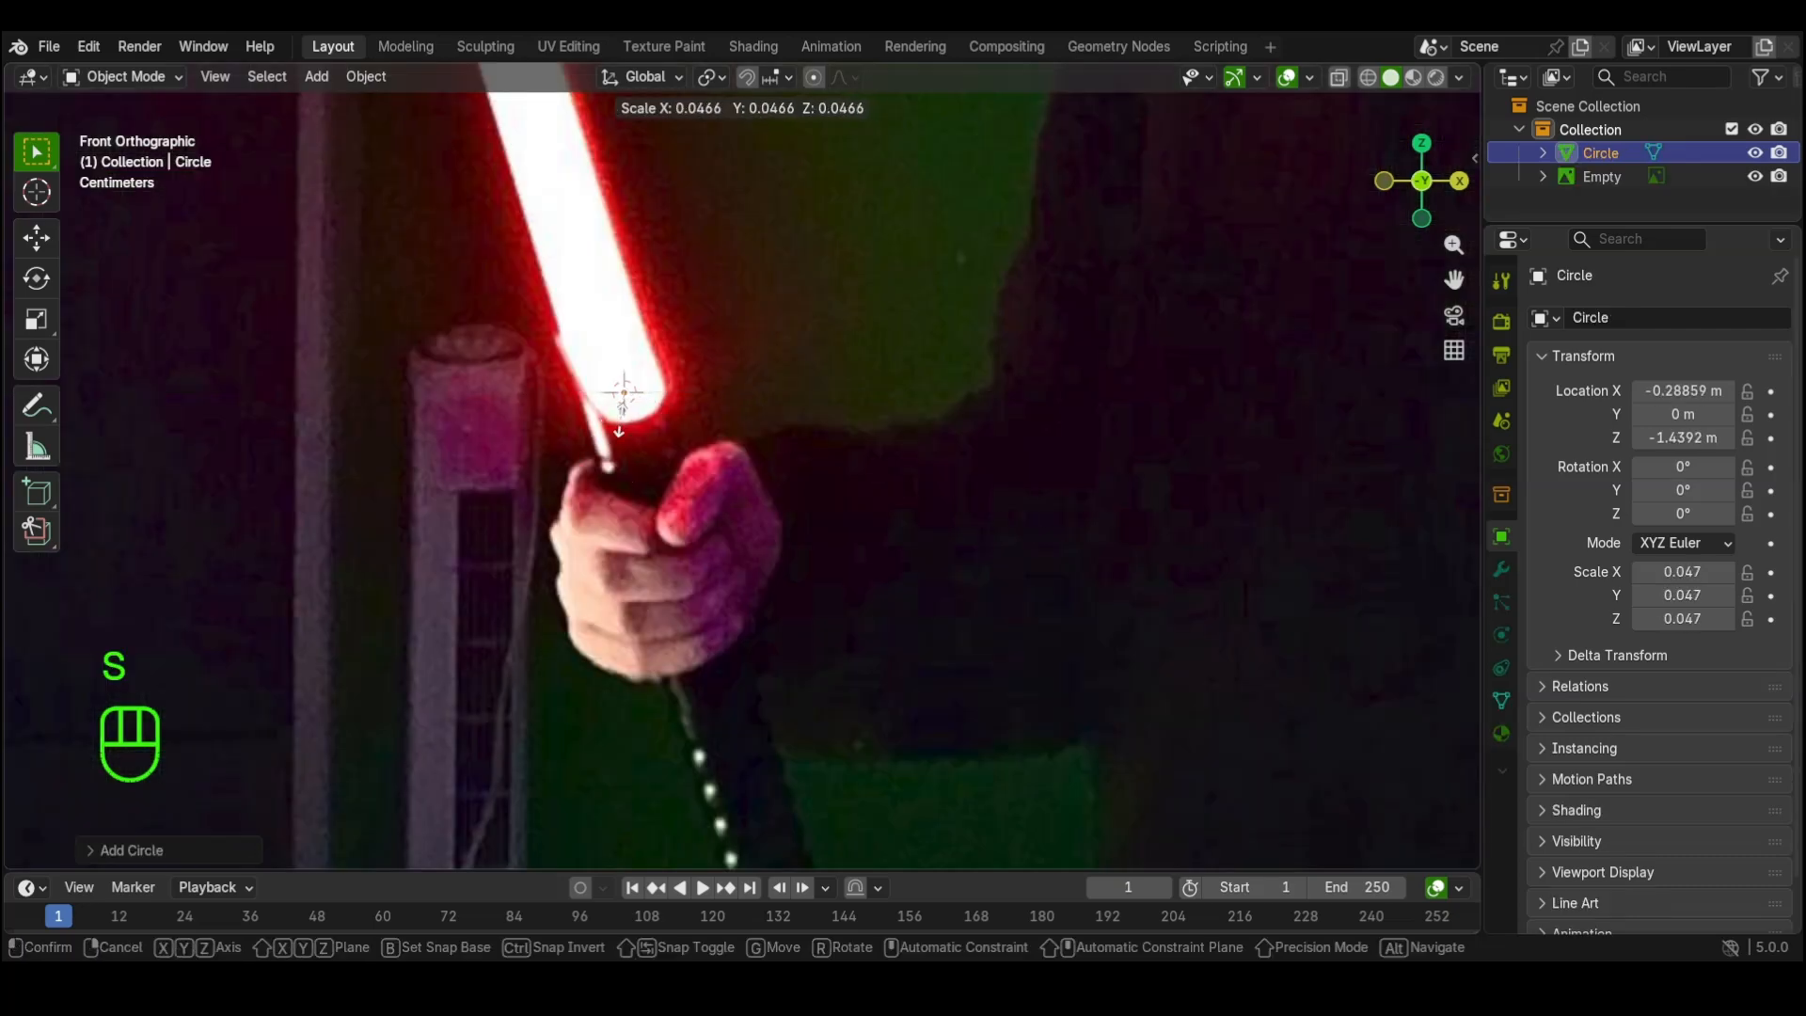
click(620, 424)
Step: Rotate the circle to about -19.8° around Y, perpendicular to the blade, and adjust its scale to about 0.048
scroll(964, 433, up, 4)
shift+middle_drag(1116, 549, 278, 633)
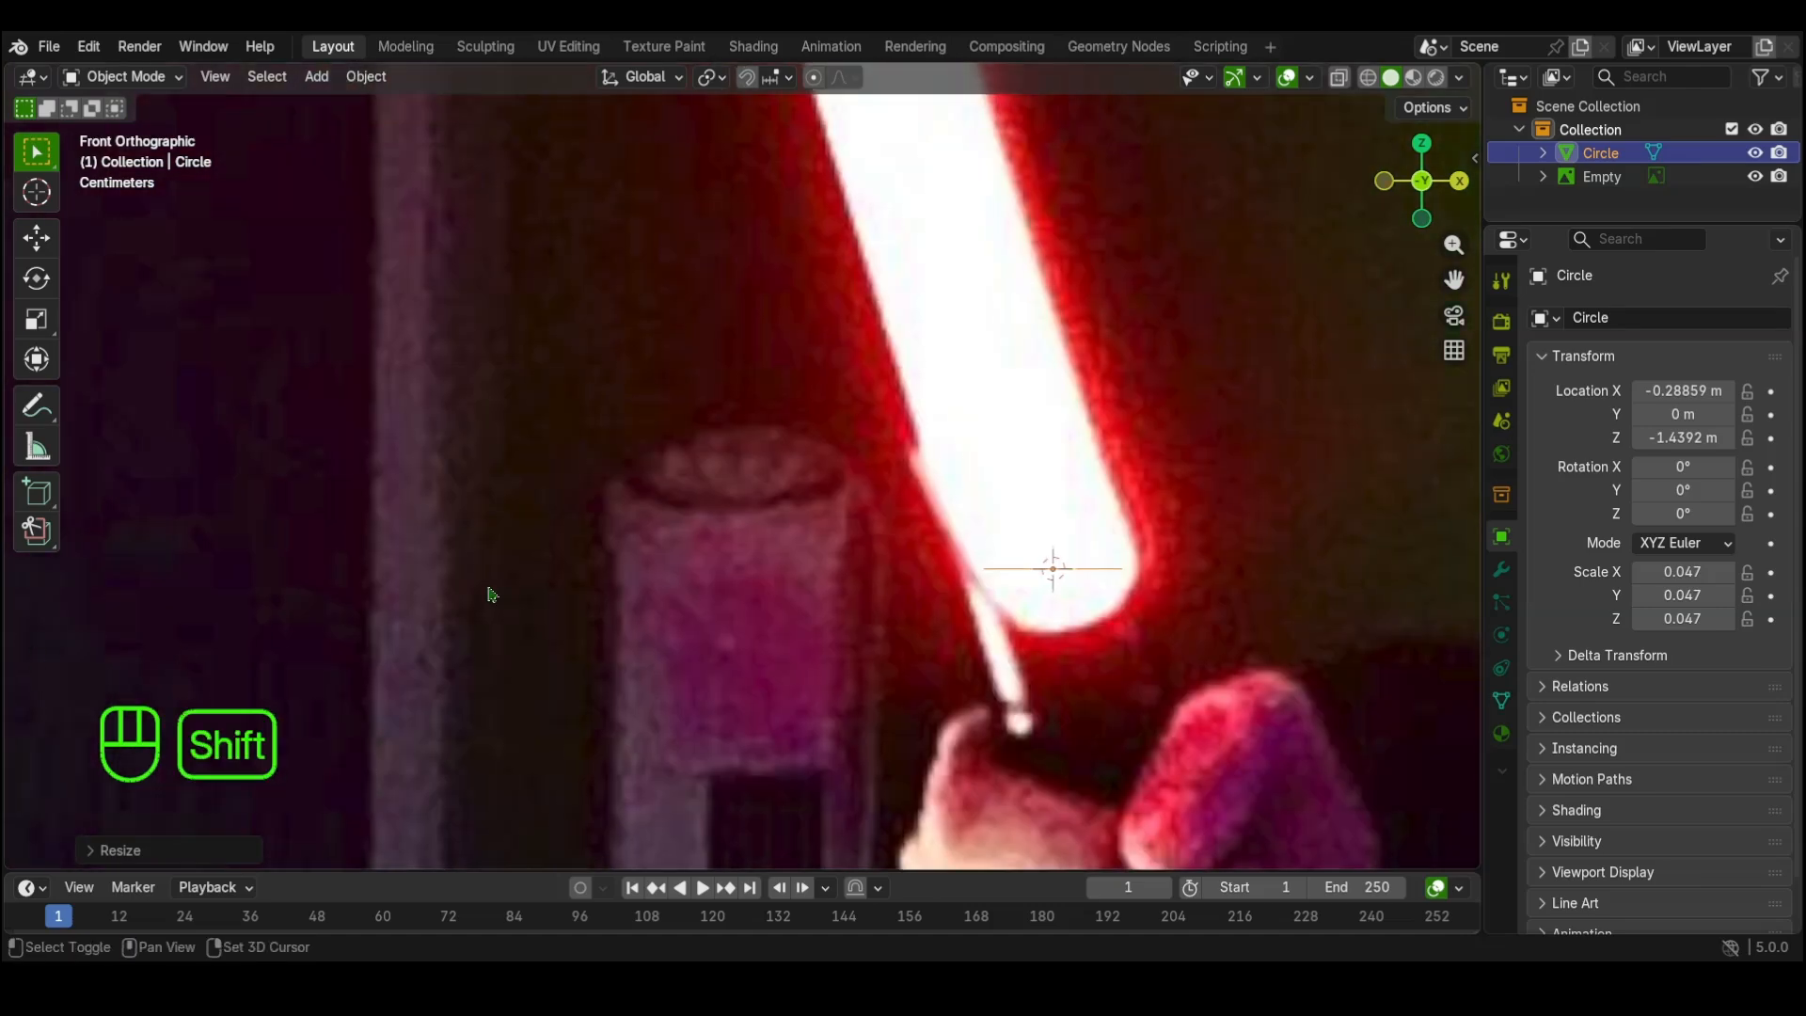
shift+middle_drag(809, 638, 552, 589)
scroll(552, 589, up, 2)
key(r)
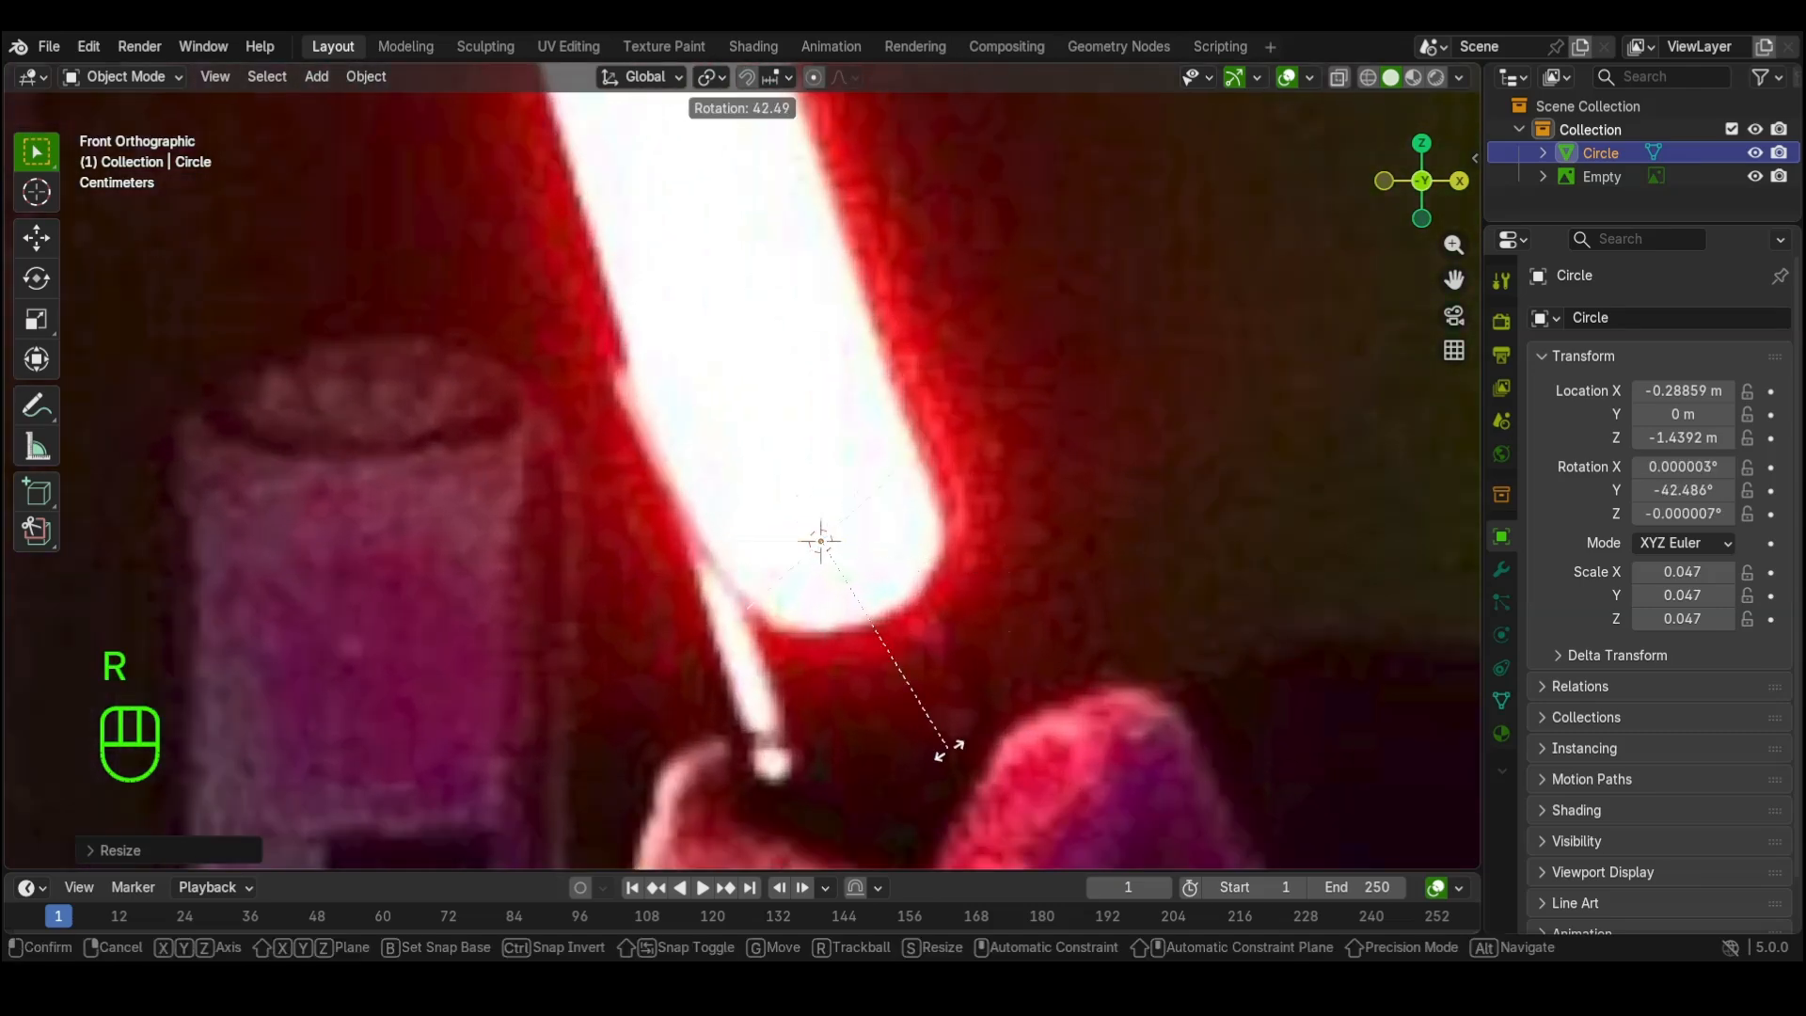
key(s)
key(s)
click(971, 640)
key(s)
click(974, 663)
Step: Enter Edit Mode on the circle and fill it with a face
key(Tab)
key(f)
scroll(906, 684, down, 8)
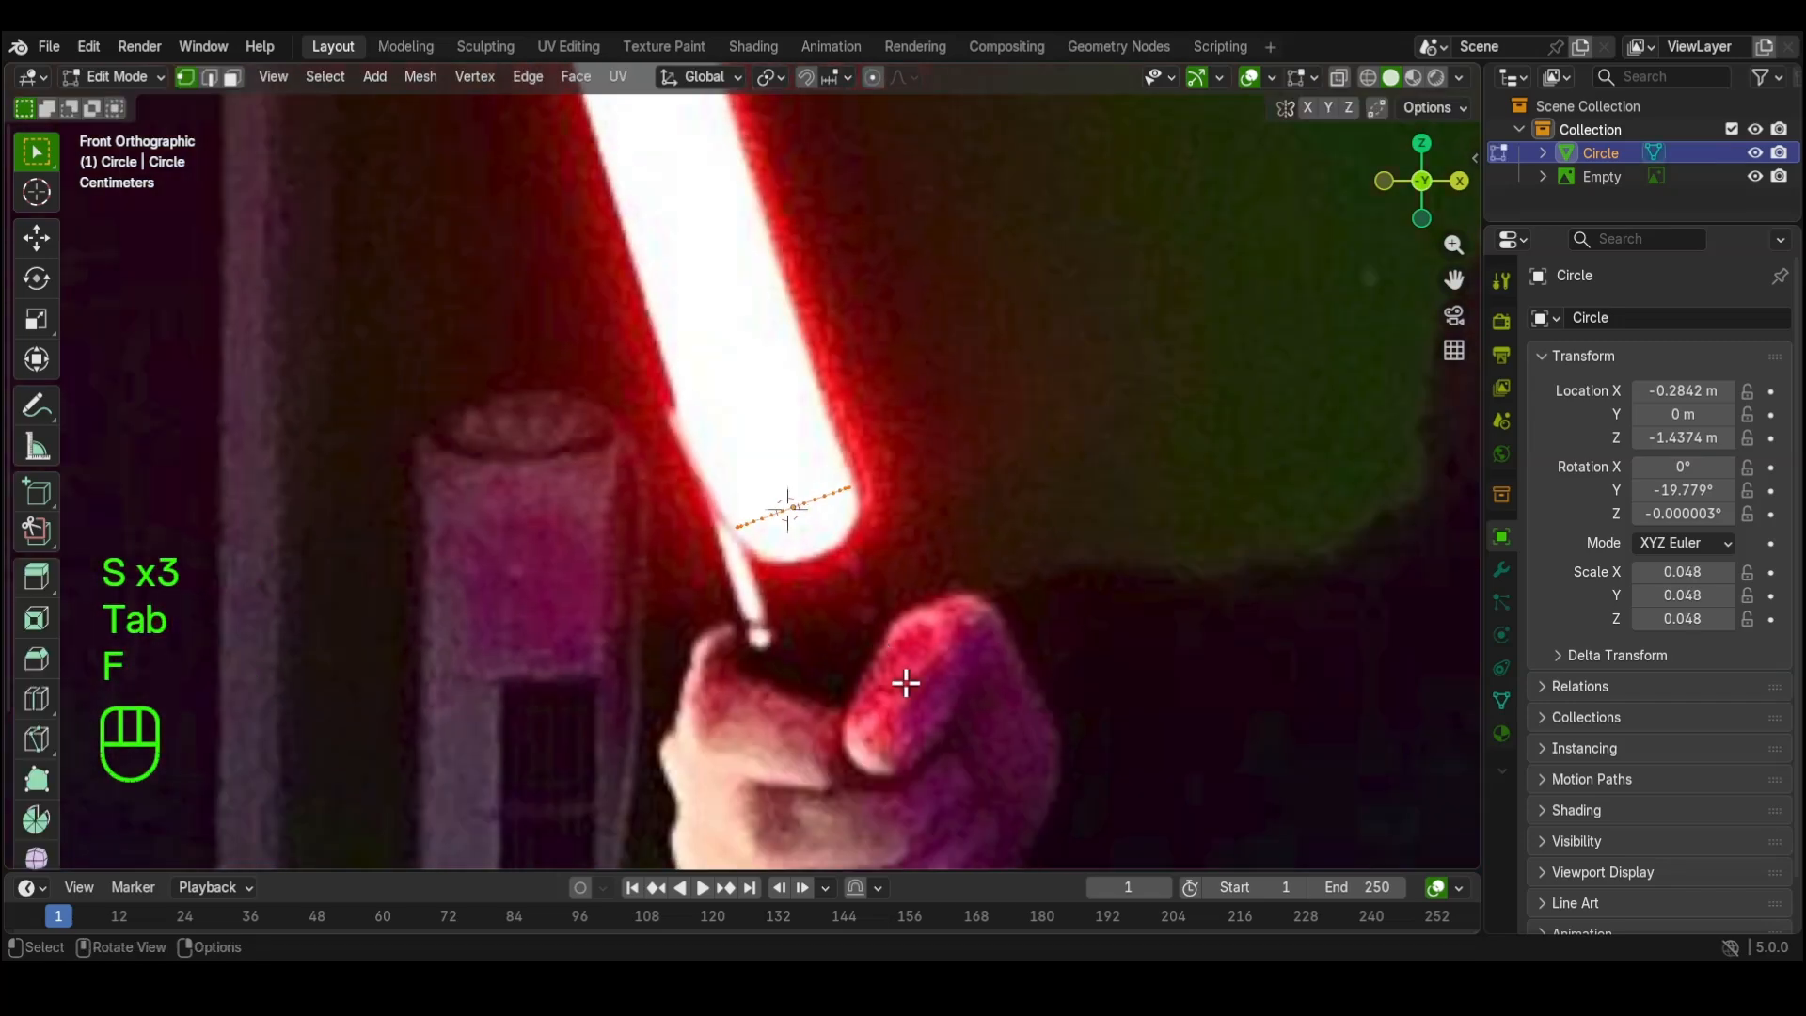
shift+middle_drag(903, 681, 995, 866)
scroll(943, 245, down, 1)
scroll(943, 245, down, 3)
key(e)
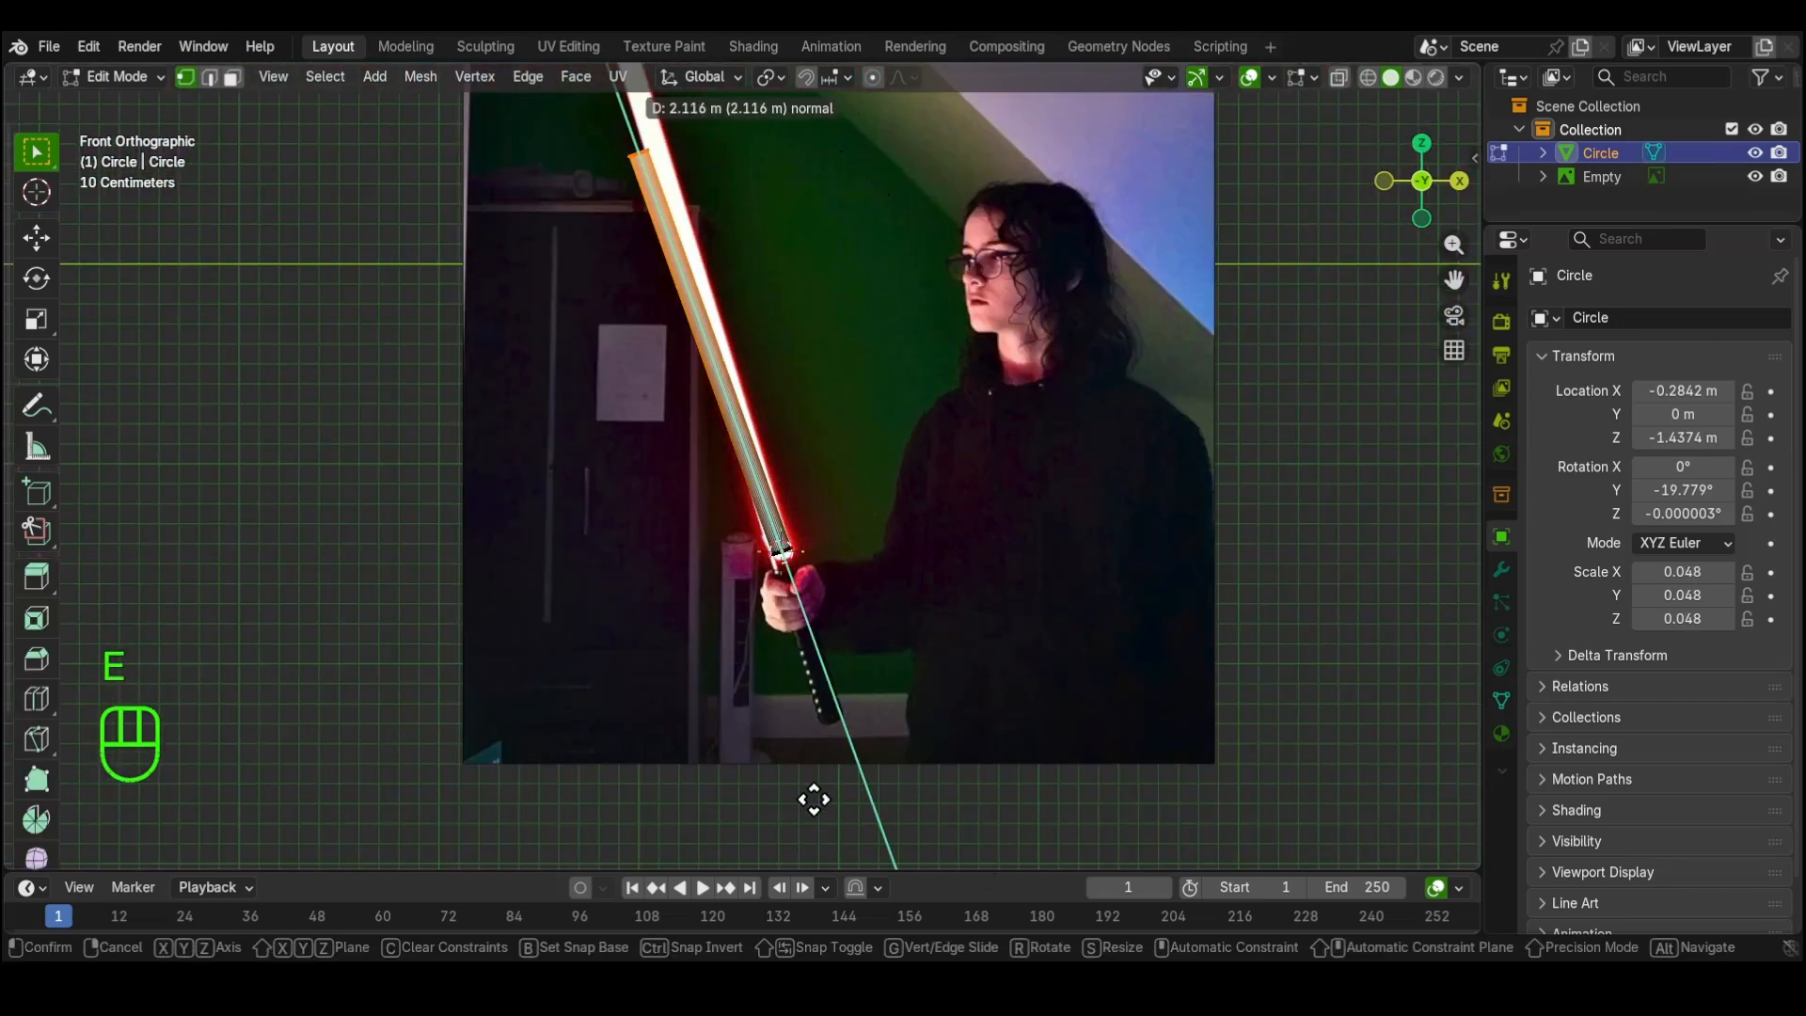
click(758, 673)
scroll(758, 673, down, 2)
shift+middle_drag(758, 673, 790, 693)
key(ctrl+z)
key(ctrl+z)
key(ctrl+z)
scroll(790, 693, up, 4)
key(g)
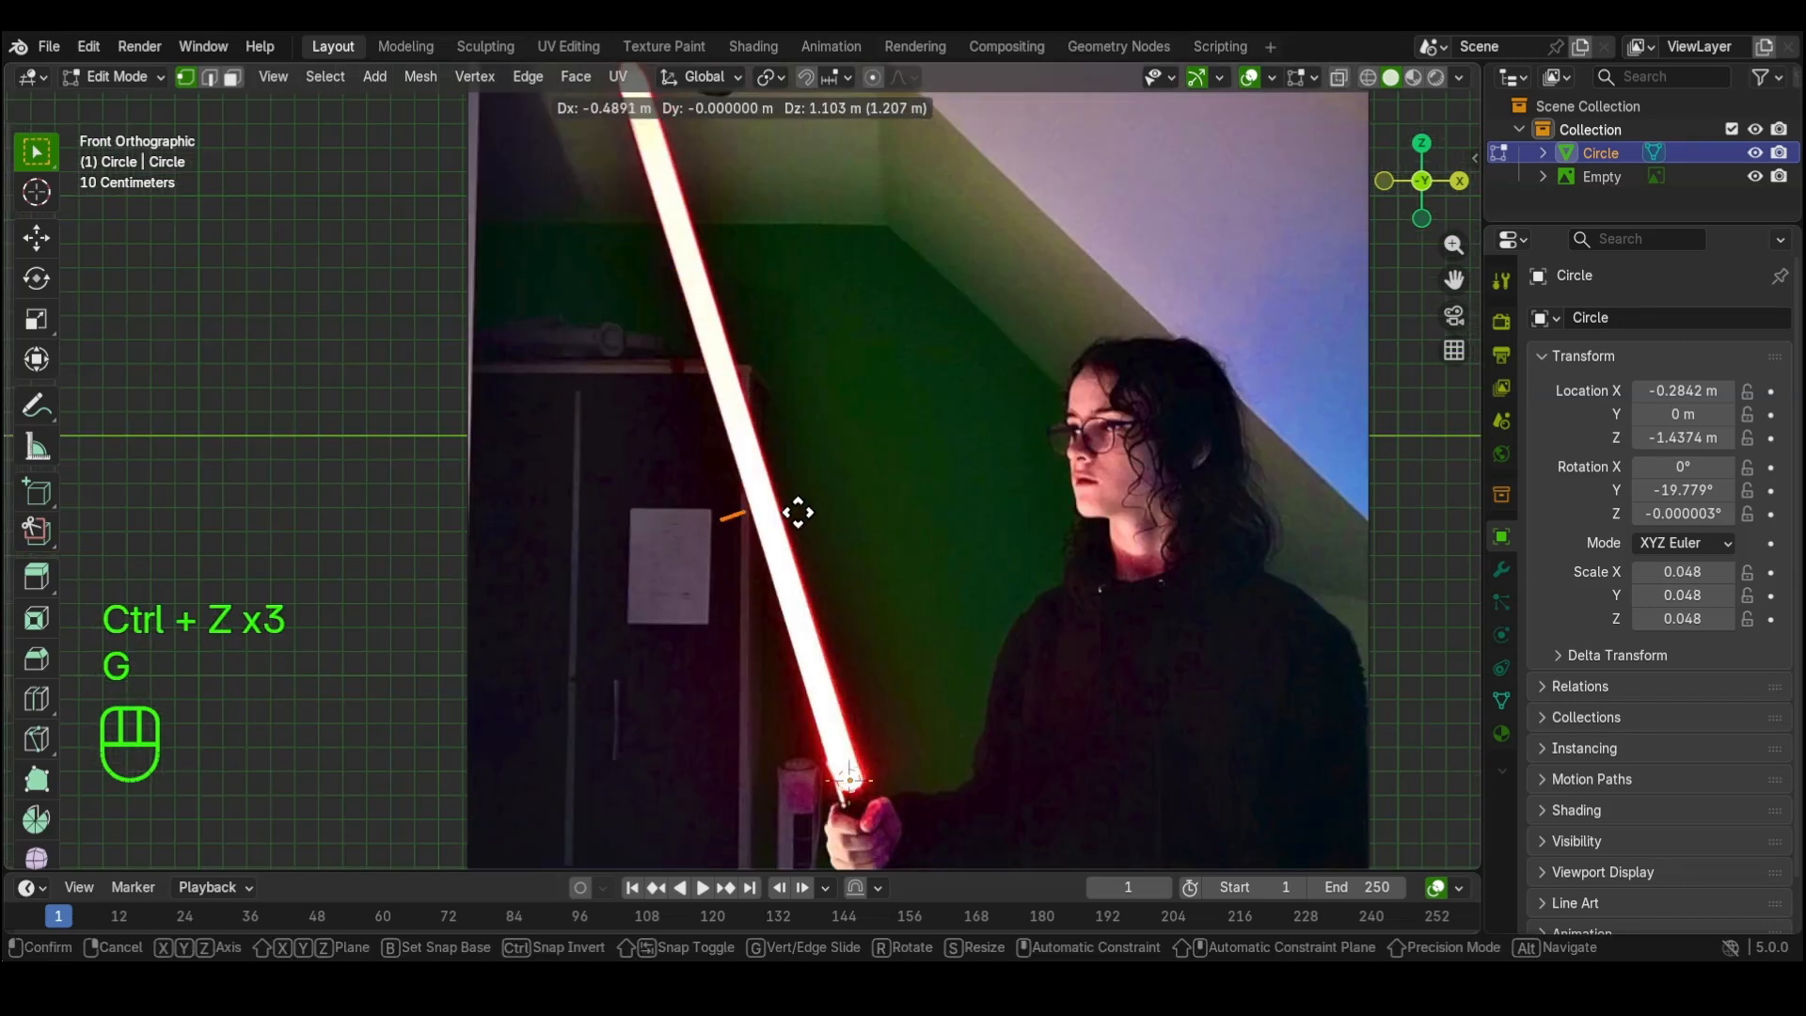
click(799, 514)
key(ctrl+z)
key(ctrl+shift+z)
Step: Extrude the circle along its normal into a cylinder reaching up to near the blade's tip, and return to Object Mode
key(e)
click(671, 752)
shift+middle_drag(712, 574, 726, 778)
scroll(726, 778, up, 4)
shift+middle_drag(683, 433, 882, 829)
key(Tab)
Step: Hide the toolbar and rotate the cylinder to about -17.3° around Y so it lines up with the blade
scroll(833, 776, up, 4)
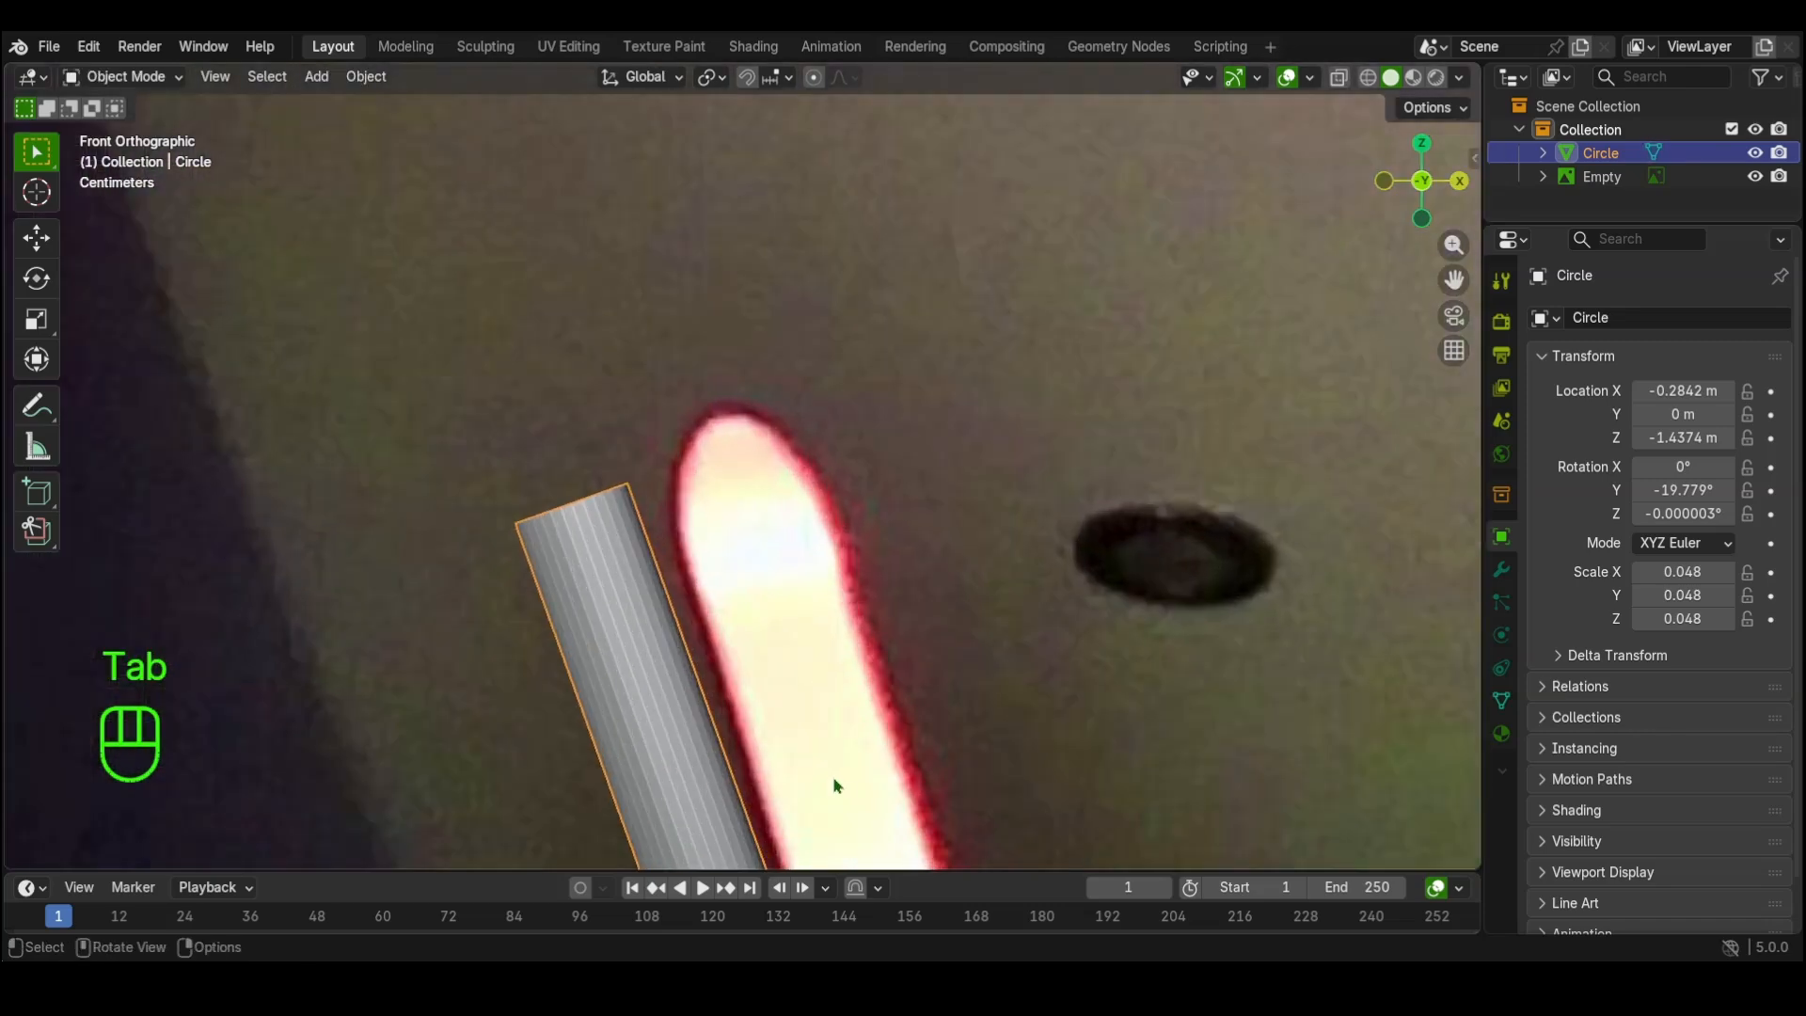
key(t)
key(r)
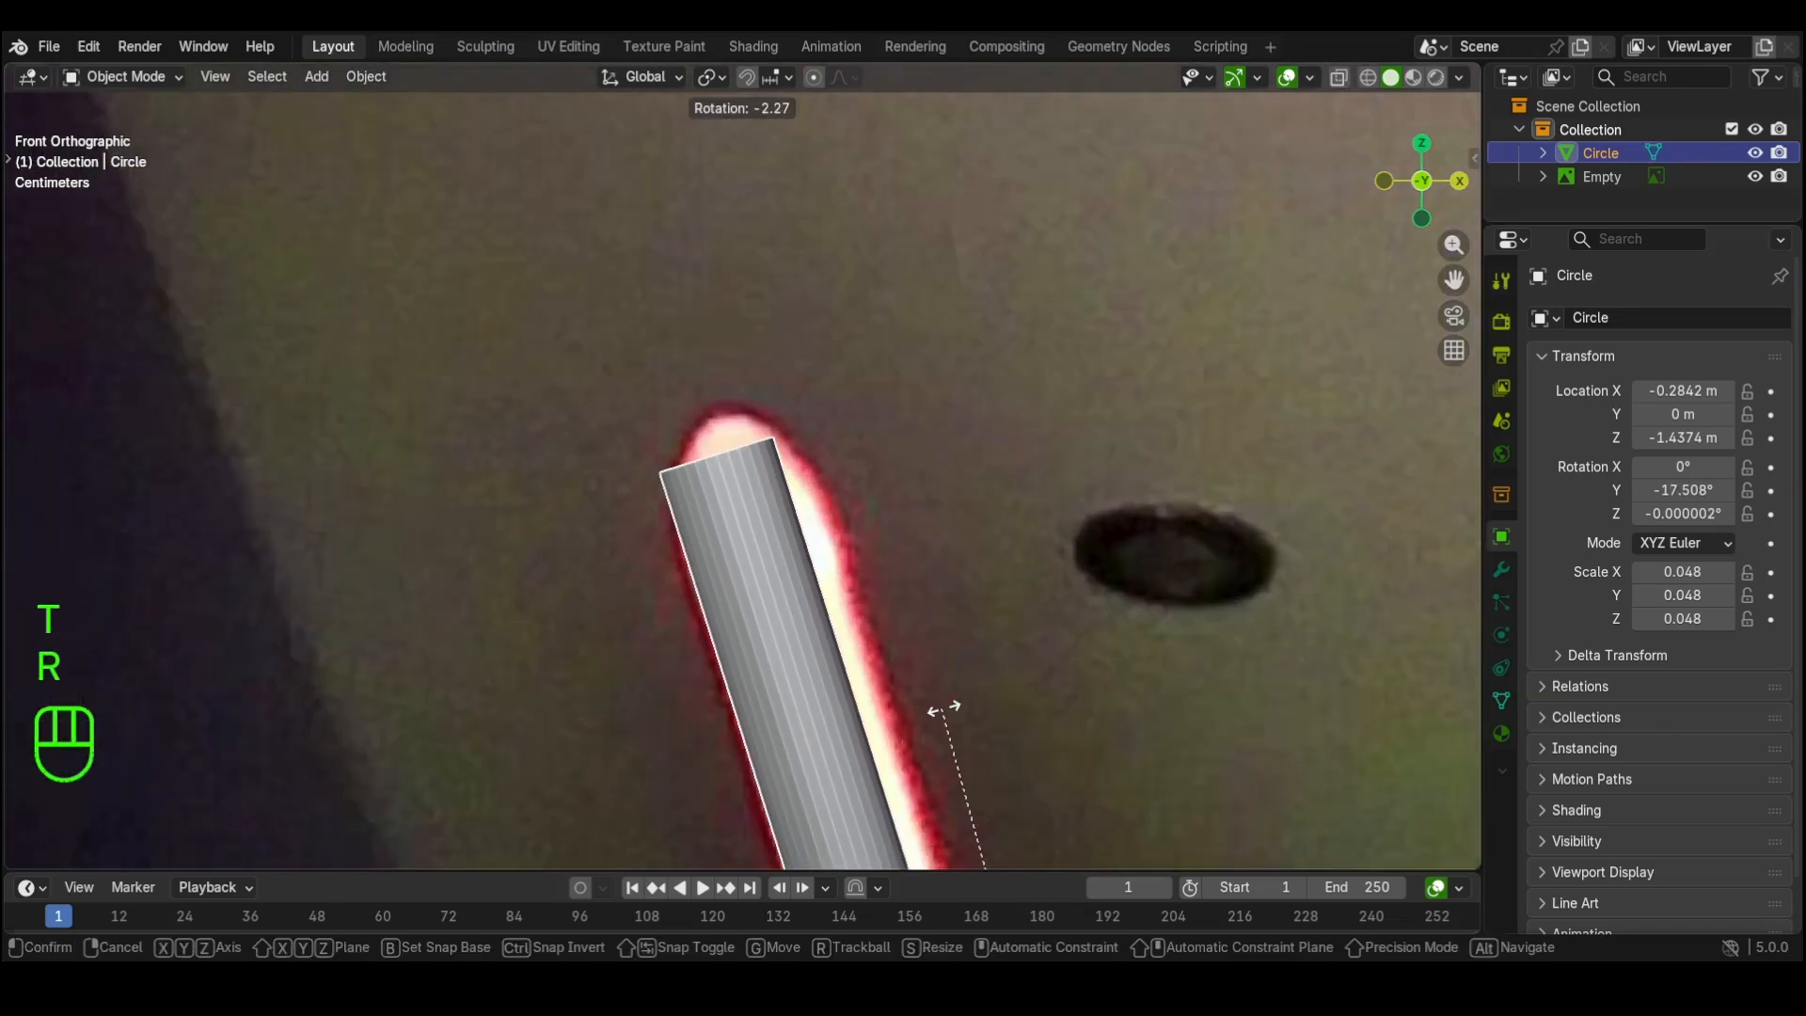
click(959, 721)
Step: Move the cylinder about 0.009 m towards negative X so its lower end sits centred on the blade's base
scroll(957, 725, down, 8)
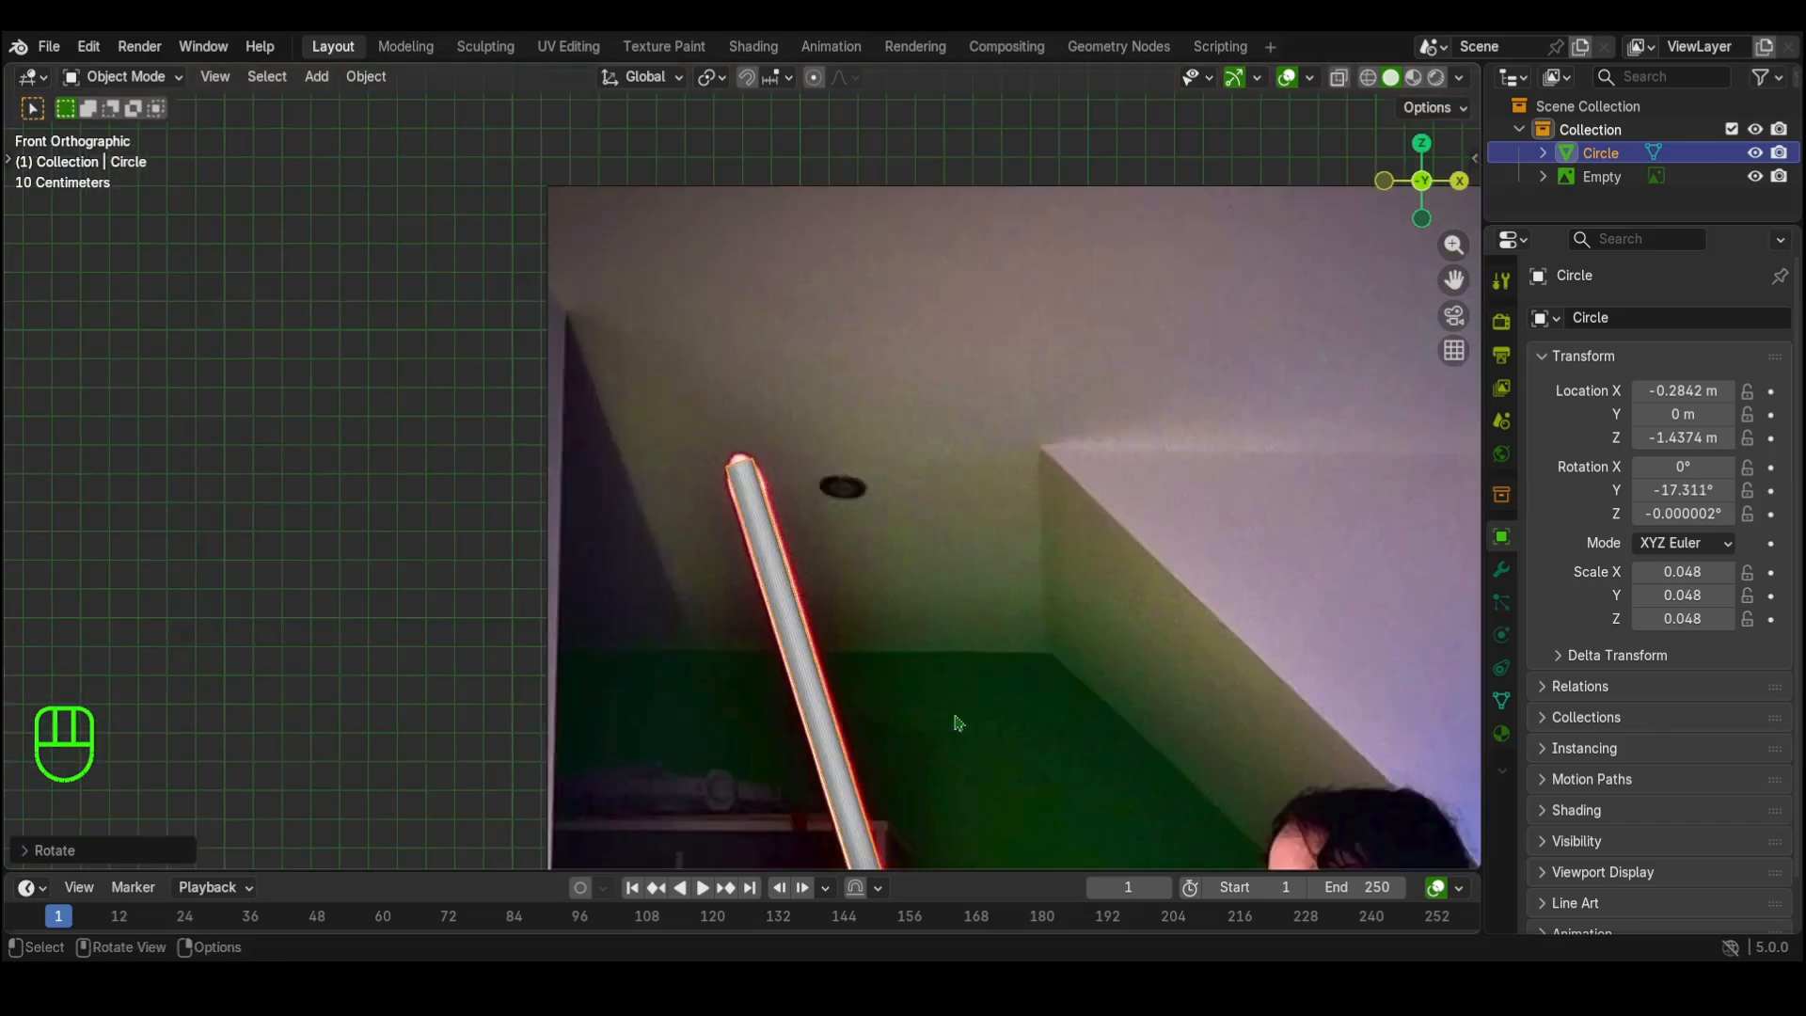
shift+middle_drag(955, 725, 790, 536)
scroll(790, 536, up, 3)
shift+middle_drag(720, 691, 510, 169)
scroll(604, 526, down, 3)
scroll(816, 492, up, 4)
shift+middle_drag(816, 492, 1003, 599)
scroll(1082, 640, up, 5)
scroll(988, 600, down, 5)
scroll(839, 534, up, 4)
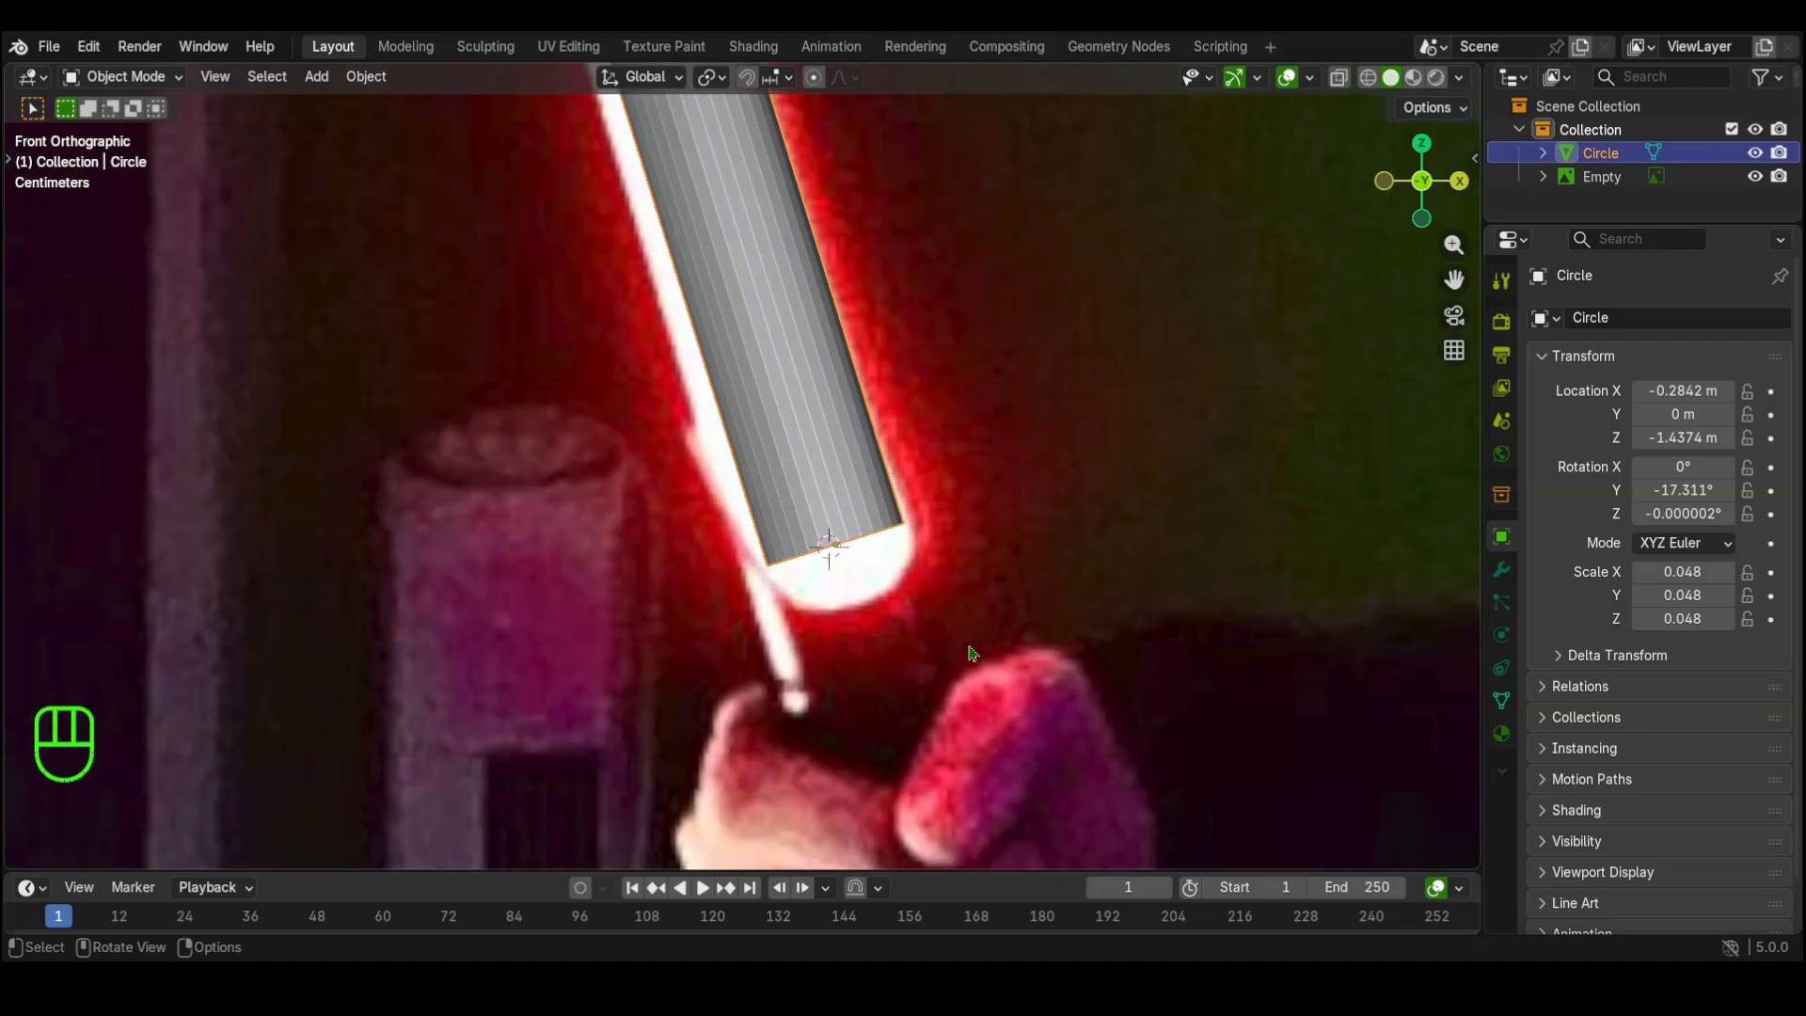
key(g)
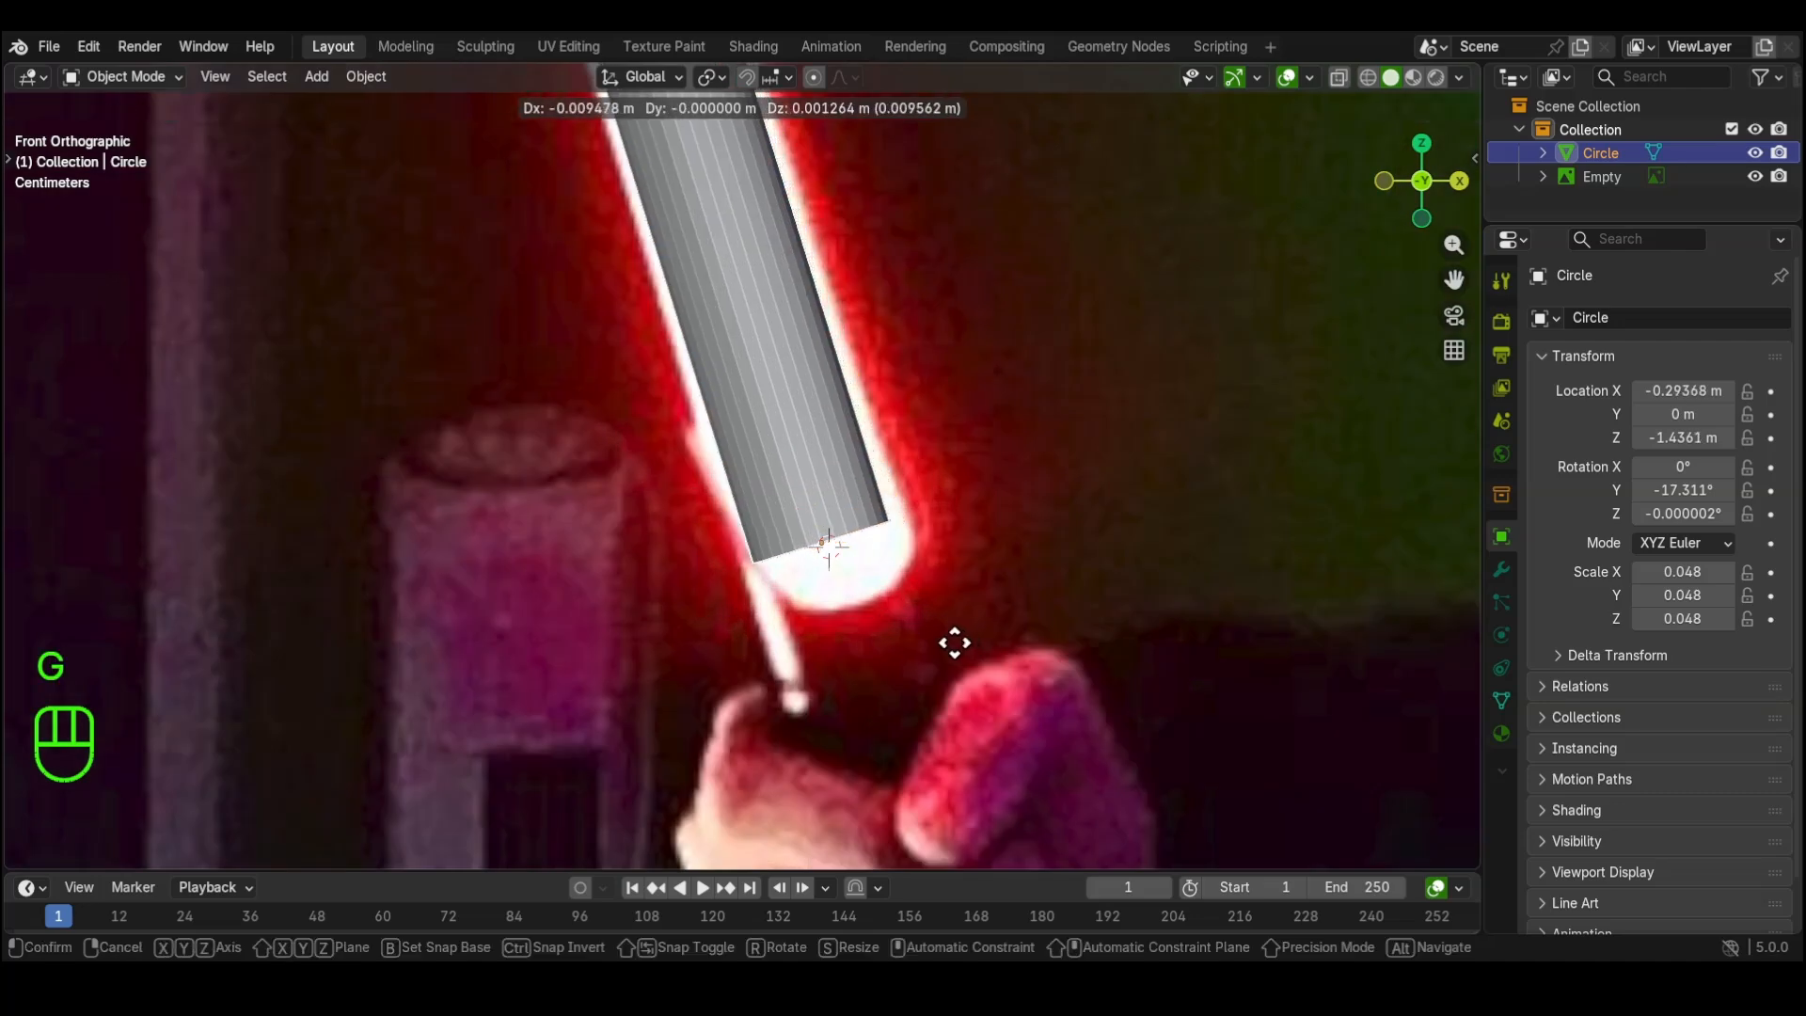
click(956, 643)
Step: Fine-tune the cylinder's rotation to about -17.1° around Y and check the alignment at both ends of the blade
scroll(935, 539, down, 6)
shift+middle_drag(935, 539, 1105, 865)
scroll(1104, 229, down, 3)
shift+middle_drag(863, 306, 947, 471)
scroll(947, 471, up, 3)
shift+middle_drag(677, 210, 827, 772)
scroll(828, 470, up, 4)
shift+middle_drag(818, 251, 836, 404)
scroll(809, 474, up, 1)
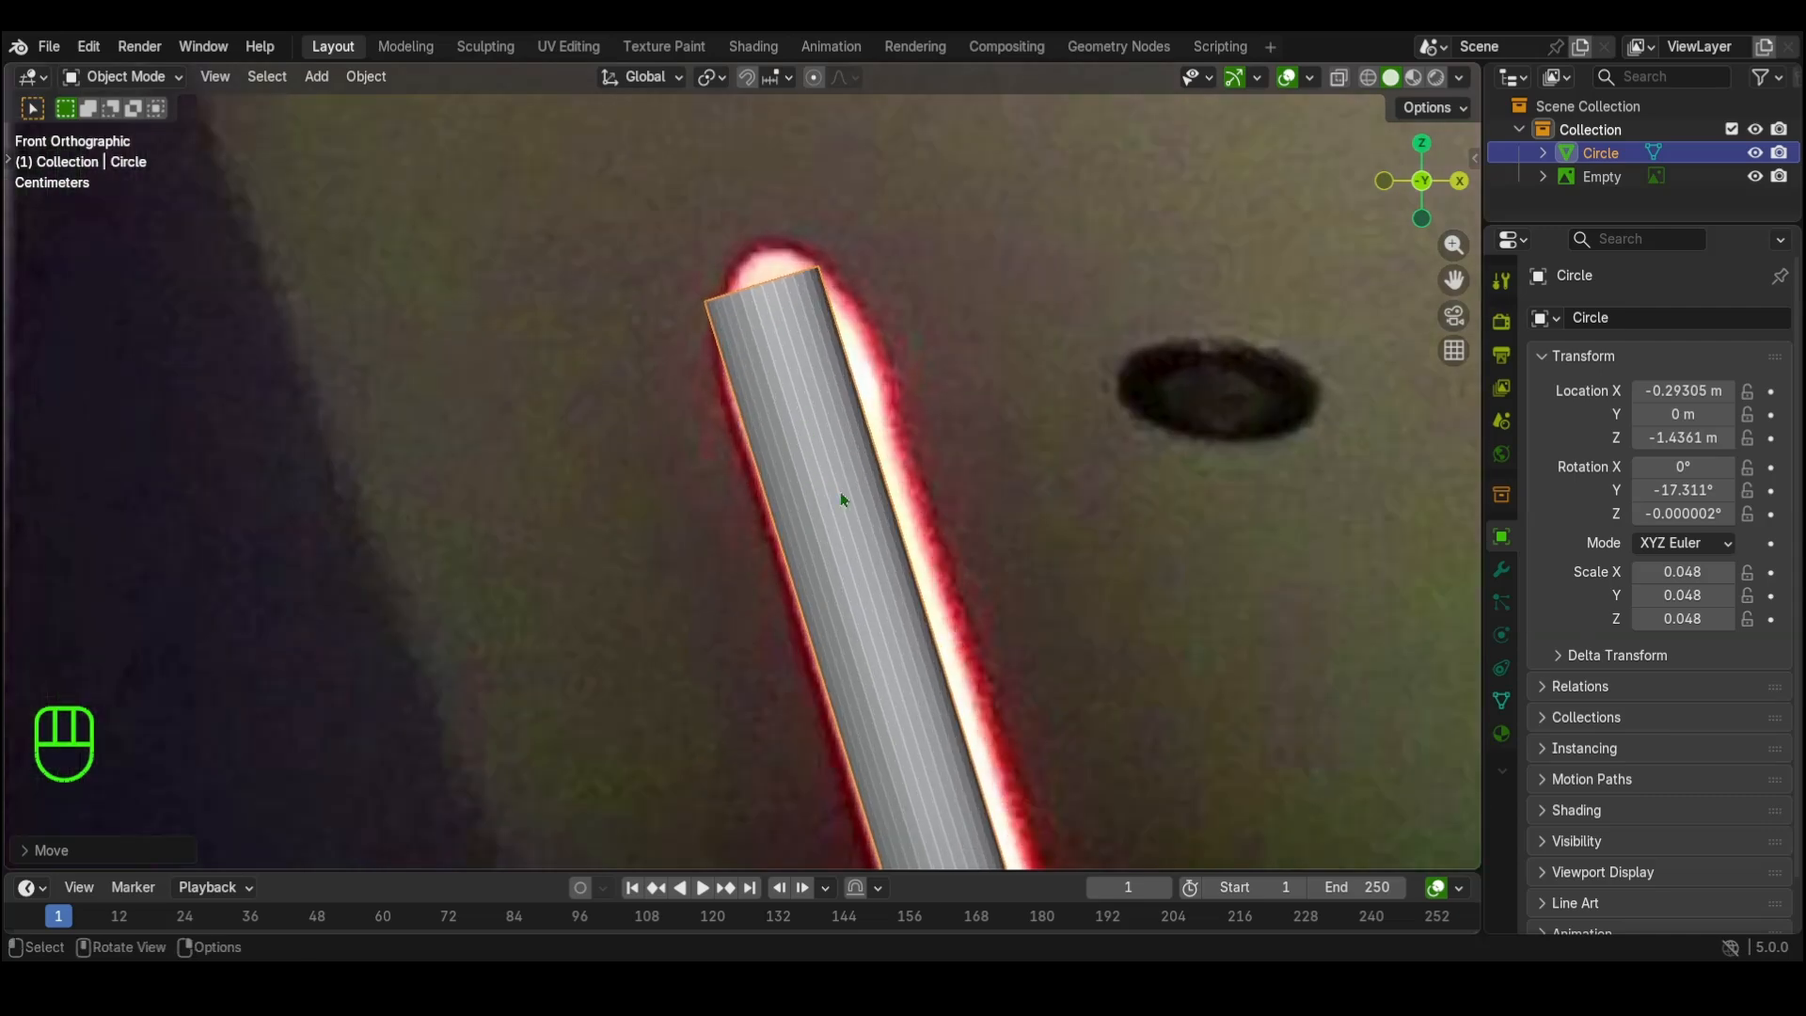
key(r)
shift+click(837, 461)
scroll(993, 571, down, 5)
shift+middle_drag(993, 571, 780, 75)
scroll(842, 460, down, 1)
shift+middle_drag(880, 686, 774, 363)
scroll(739, 545, up, 9)
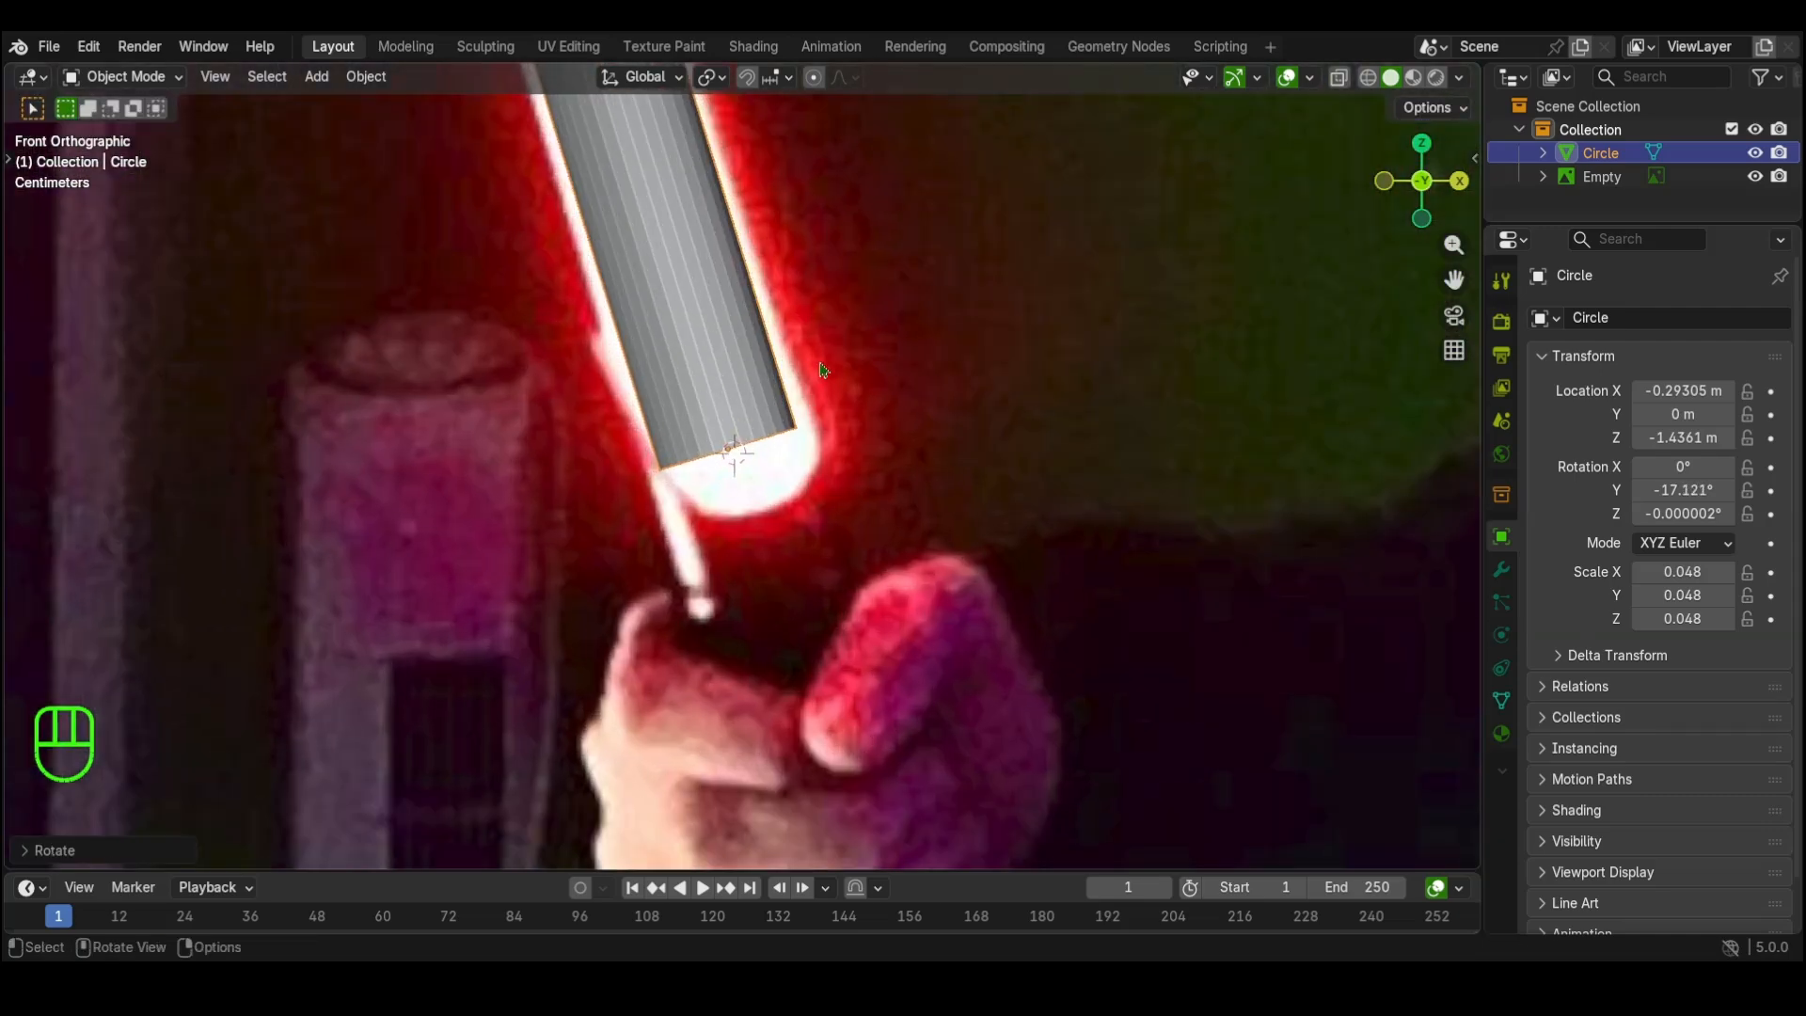
Step: In Edit Mode with X-ray on, extrude the cylinder's tip face a short distance and scale it down slightly
key(Tab)
scroll(818, 360, down, 12)
shift+middle_drag(871, 529, 1031, 904)
scroll(746, 452, up, 8)
scroll(746, 452, up, 1)
shift+middle_drag(746, 452, 534, 462)
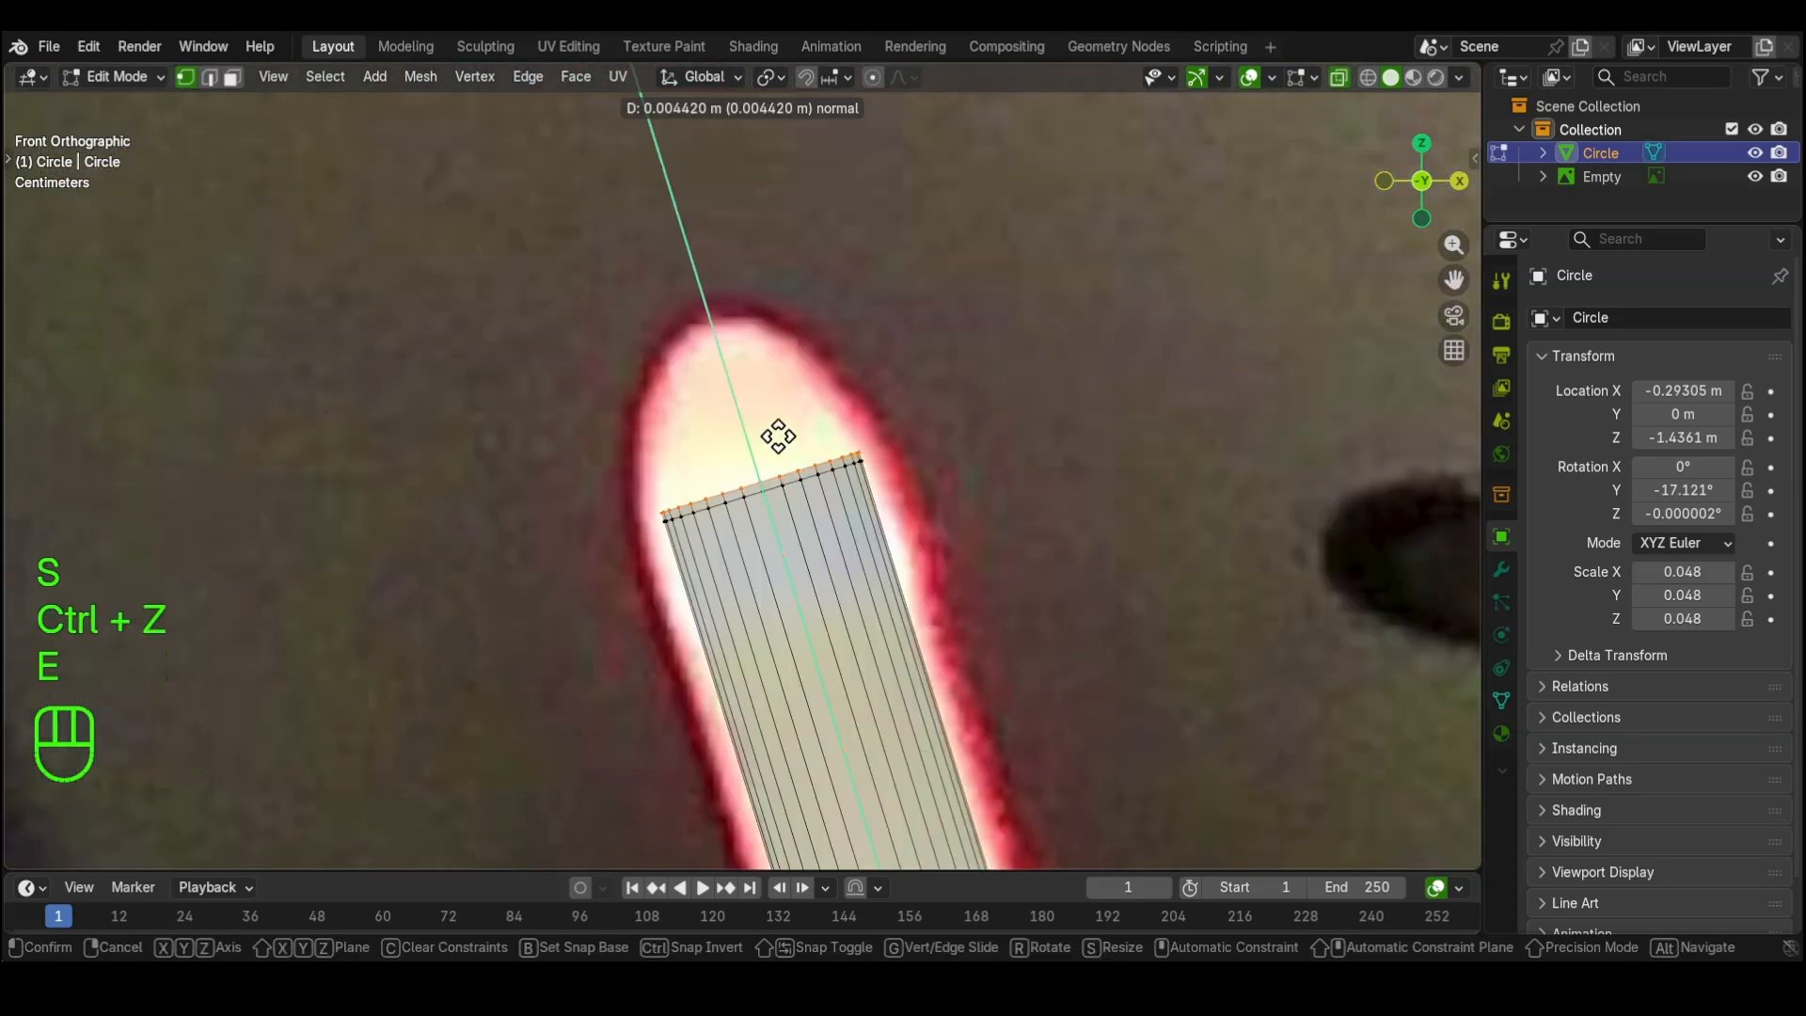
click(769, 408)
key(s)
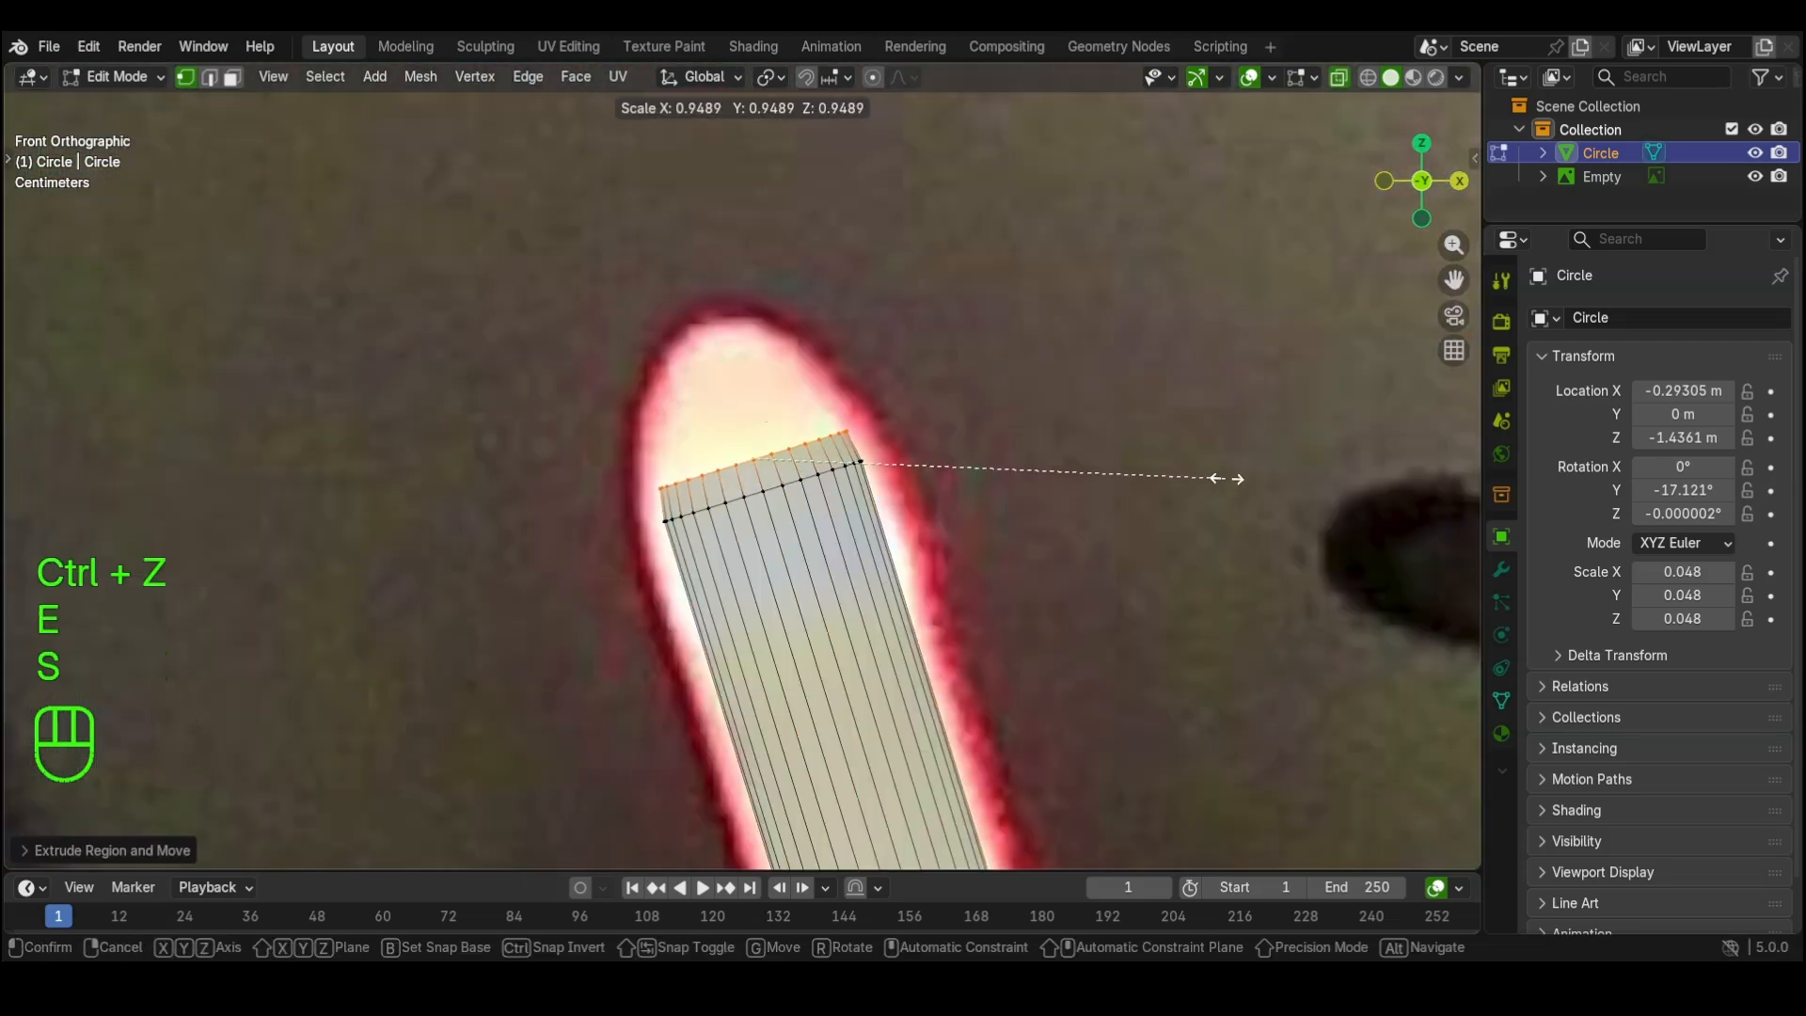
click(1223, 479)
Step: Extrude and scale down the tip face four more times to follow the blade's rounded end, and return to Object Mode
key(e)
click(1233, 423)
key(s)
click(1129, 432)
key(e)
click(1138, 407)
key(s)
click(1052, 388)
key(e)
click(1007, 367)
key(s)
click(904, 377)
key(e)
click(923, 350)
key(s)
click(786, 355)
key(g)
key(Tab)
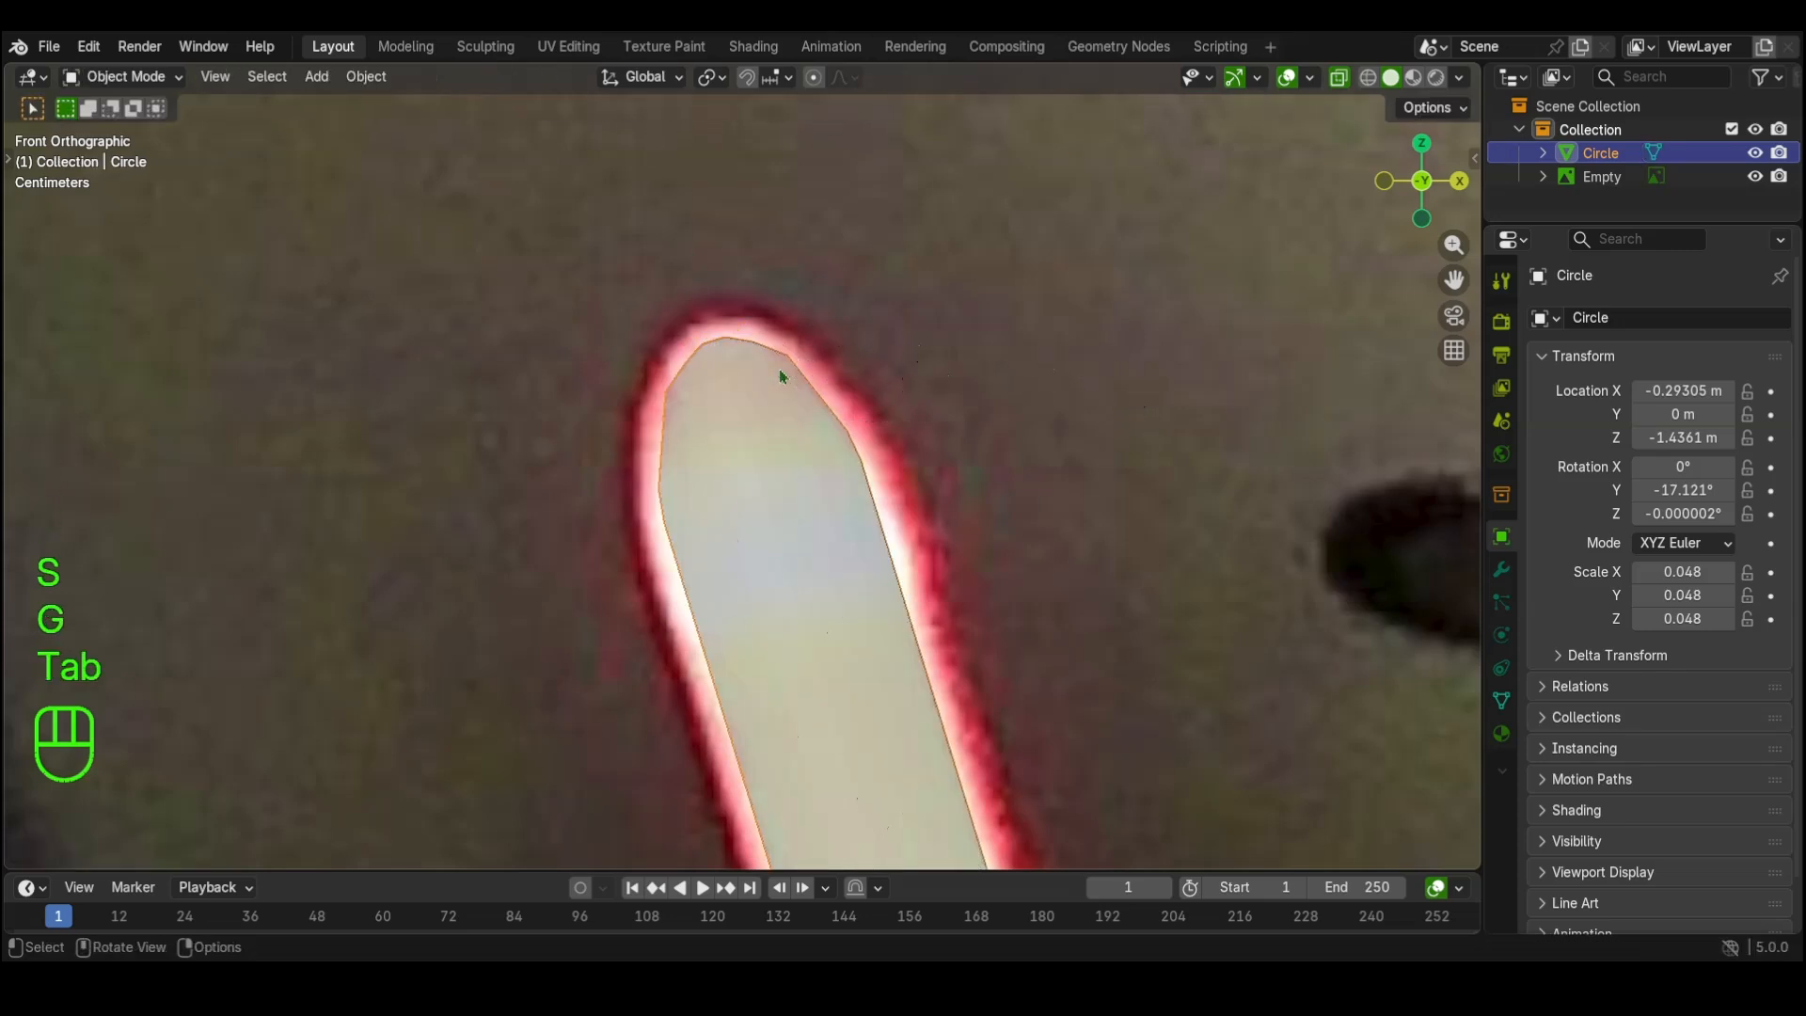
Step: In Edit Mode, select the vertices at the cylinder's lower end and move them about 0.005 m to match the blade's base
scroll(779, 376, down, 9)
shift+middle_drag(940, 847, 794, 476)
scroll(794, 475, up, 8)
key(Tab)
drag(443, 419, 876, 572)
key(g)
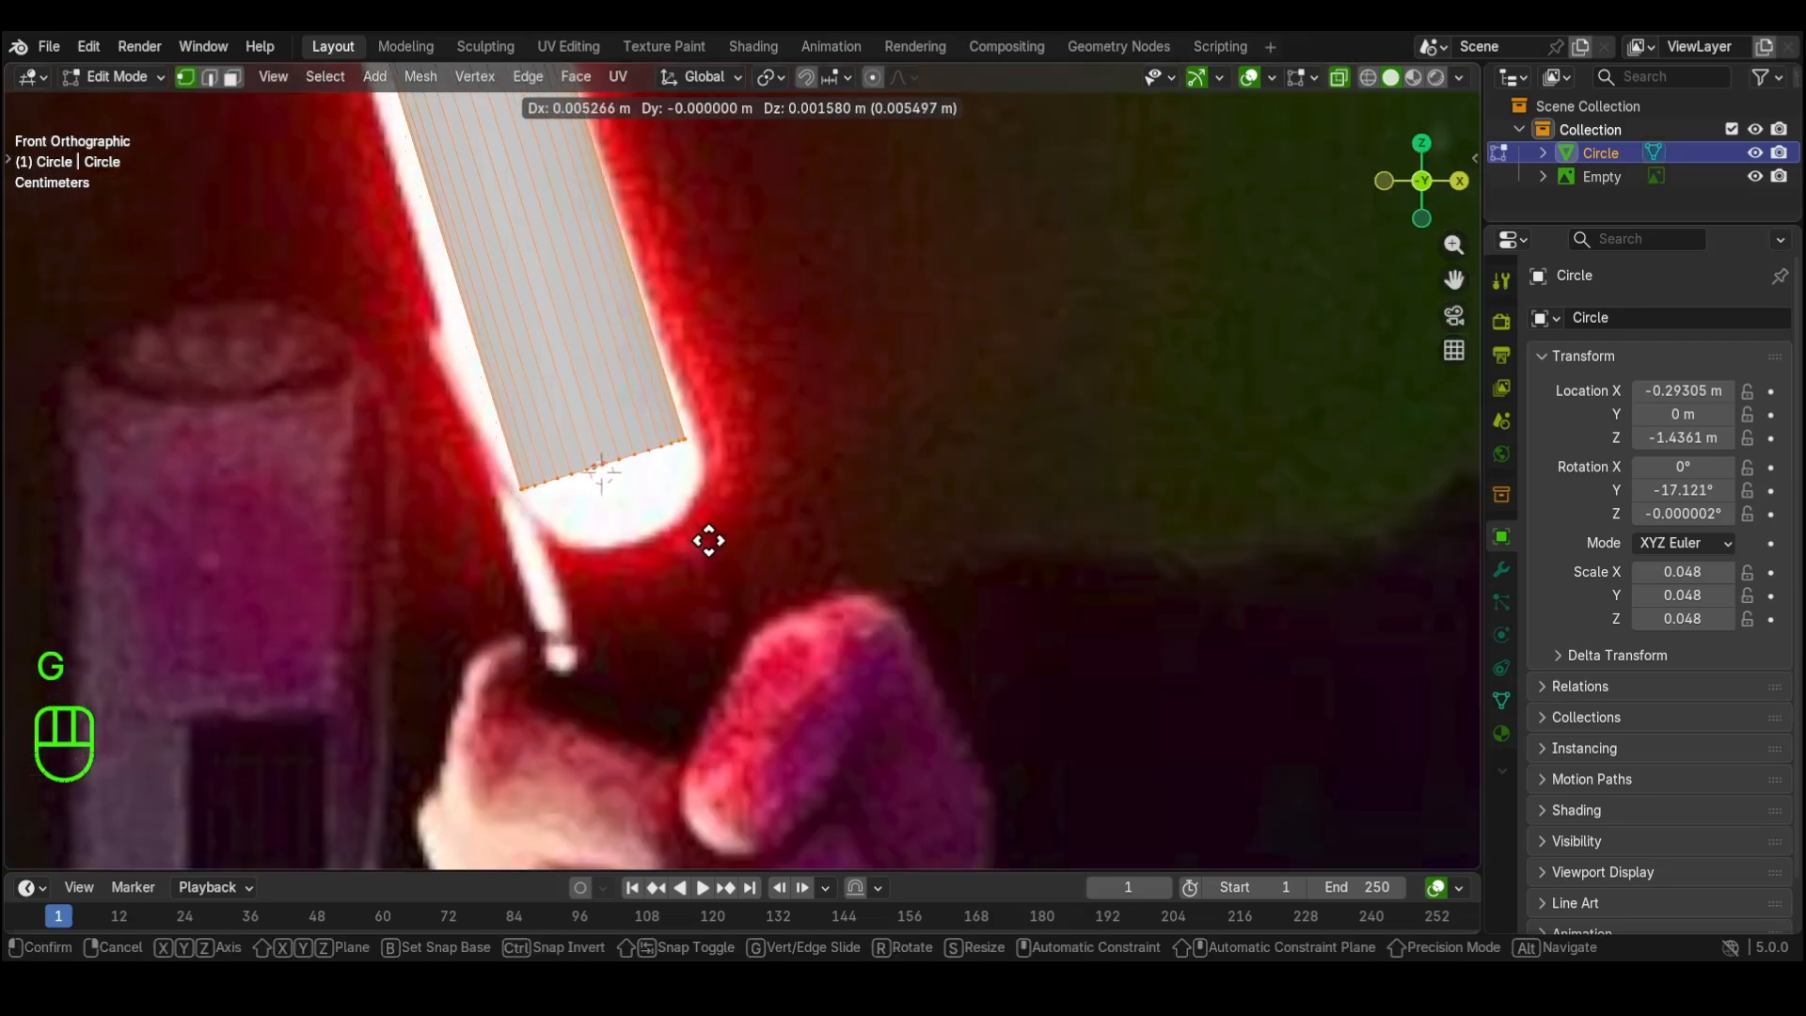
click(710, 539)
Step: Extrude the cylinder's lower end outward twice, scaling each new ring smaller to start rounding the blade's base
drag(407, 407, 852, 532)
scroll(852, 532, down, 2)
scroll(852, 532, up, 3)
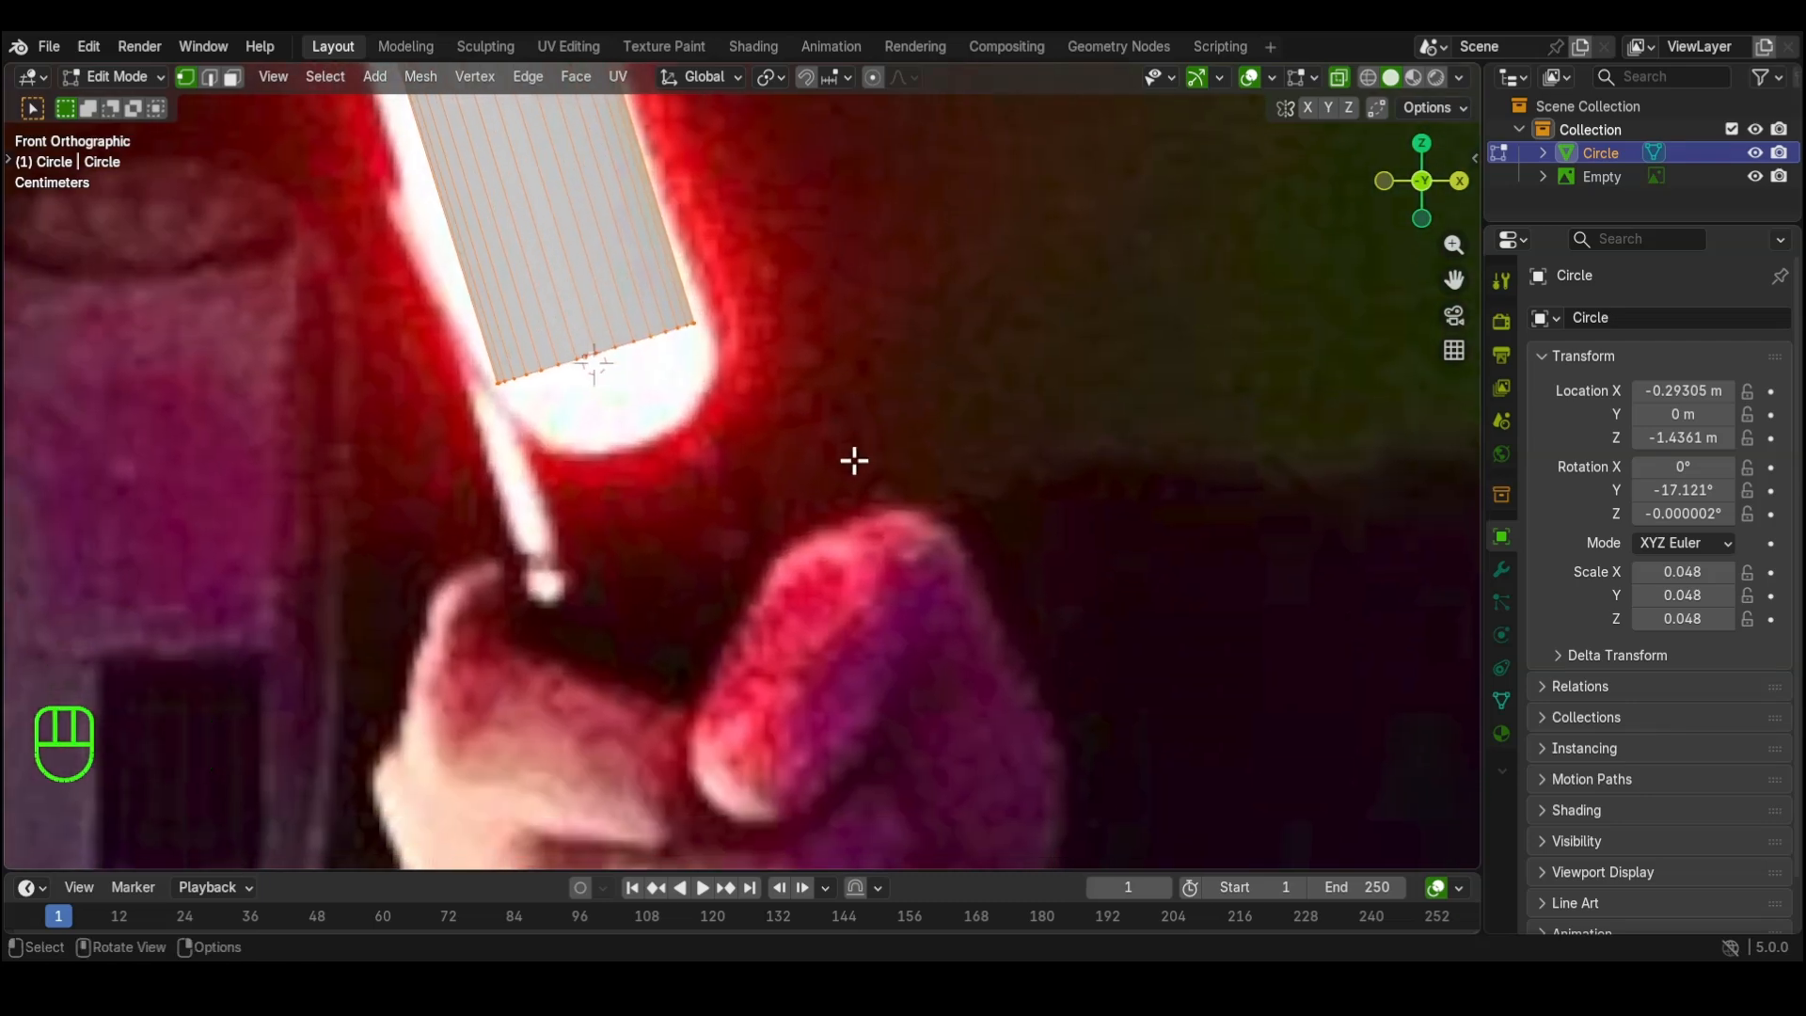
key(e)
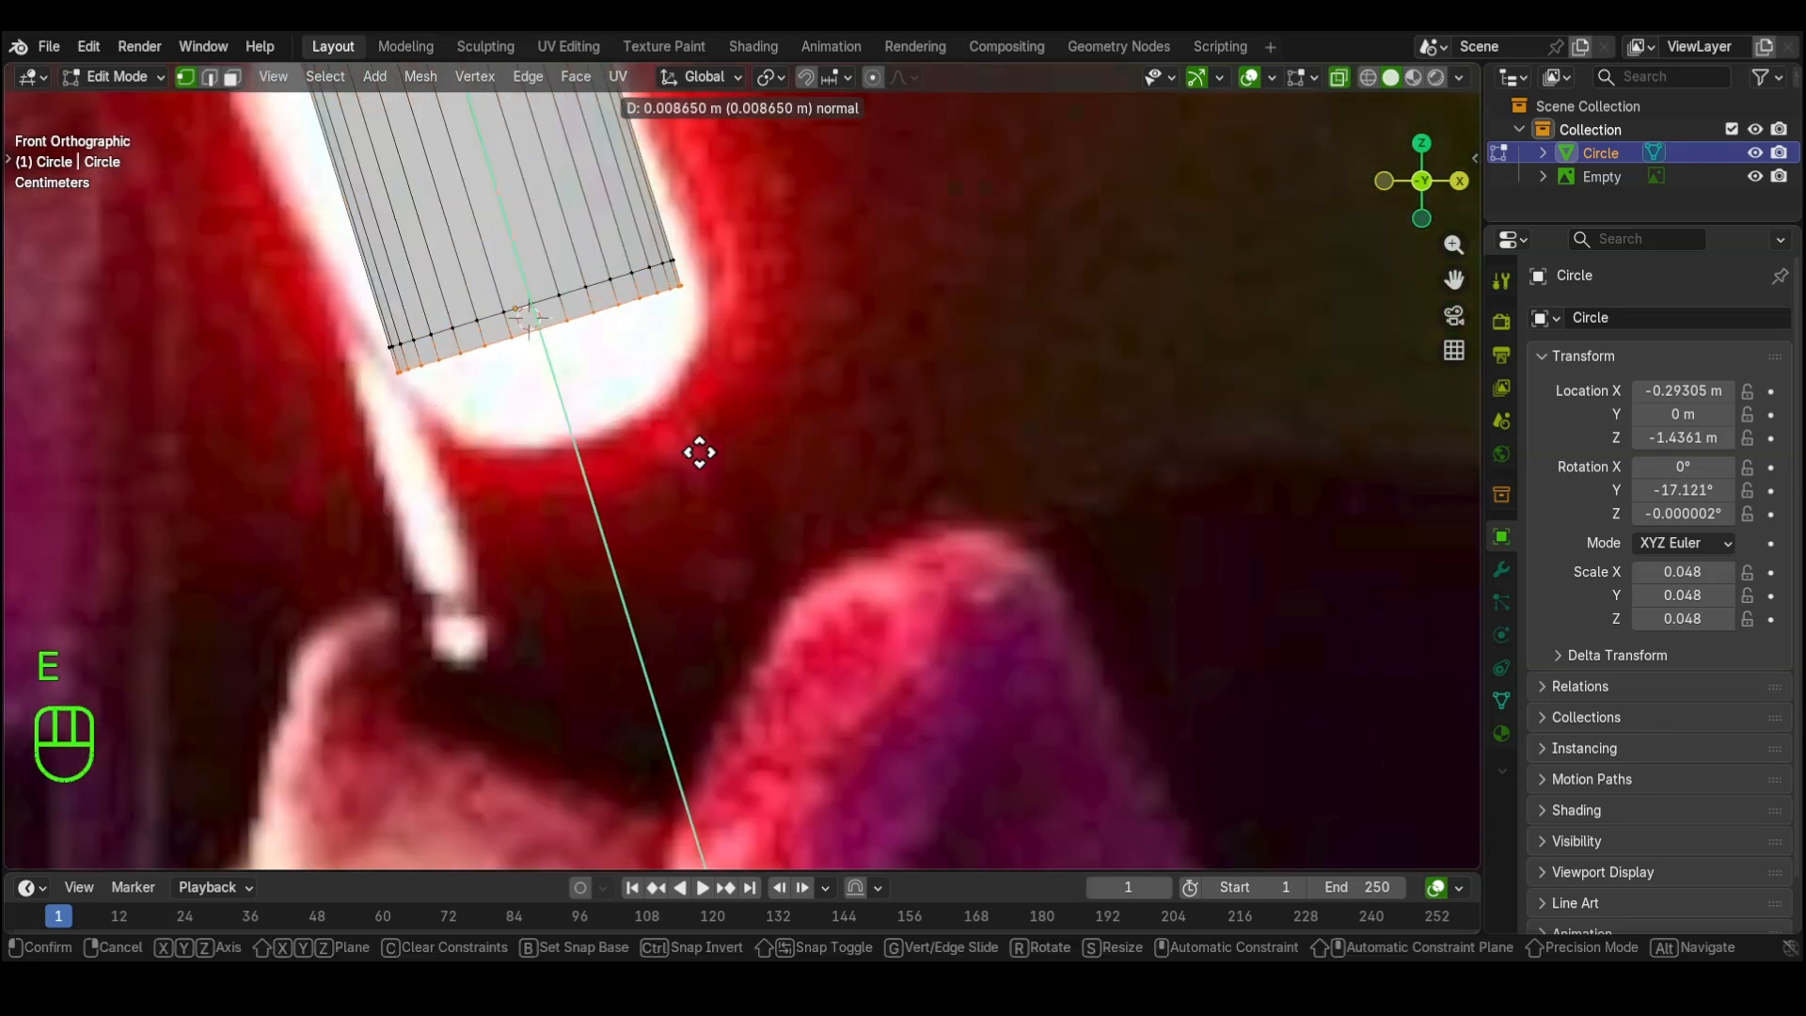
click(729, 467)
key(s)
click(711, 476)
key(e)
click(730, 488)
key(s)
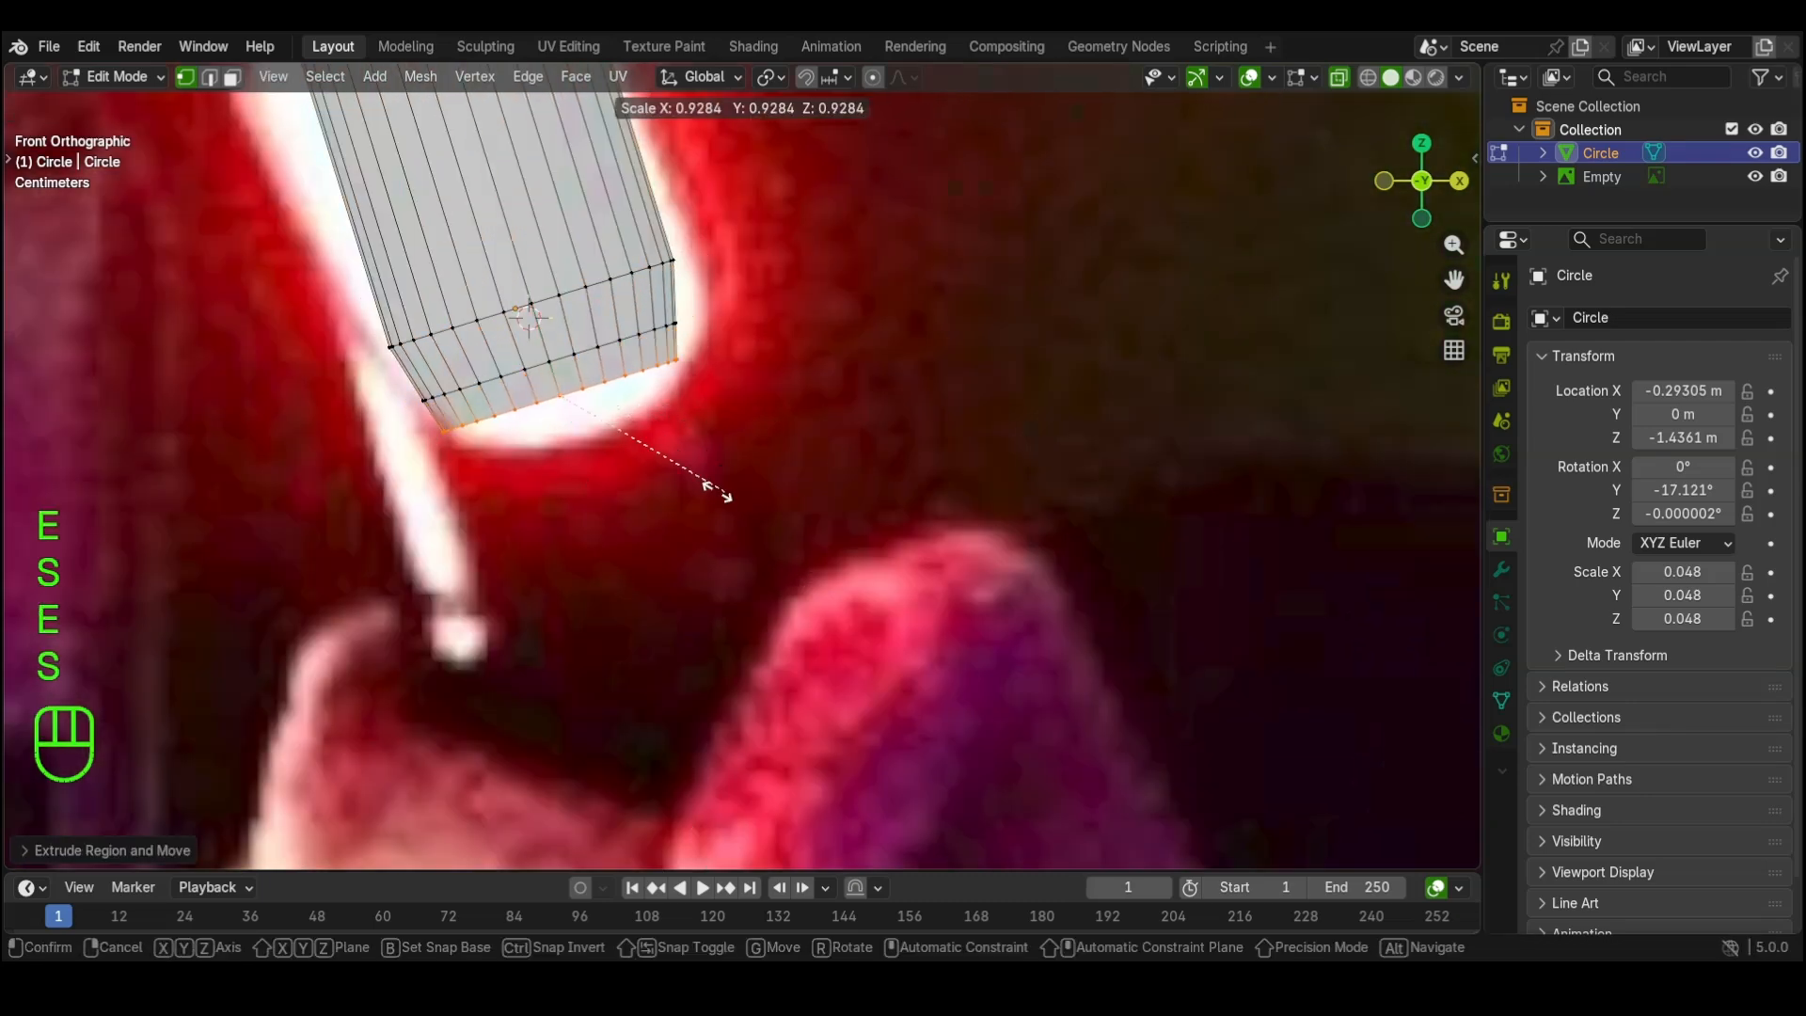
click(697, 496)
Step: Extrude and shrink the lower end two more times to finish the rounded base, and return to Object Mode
key(e)
click(715, 518)
key(s)
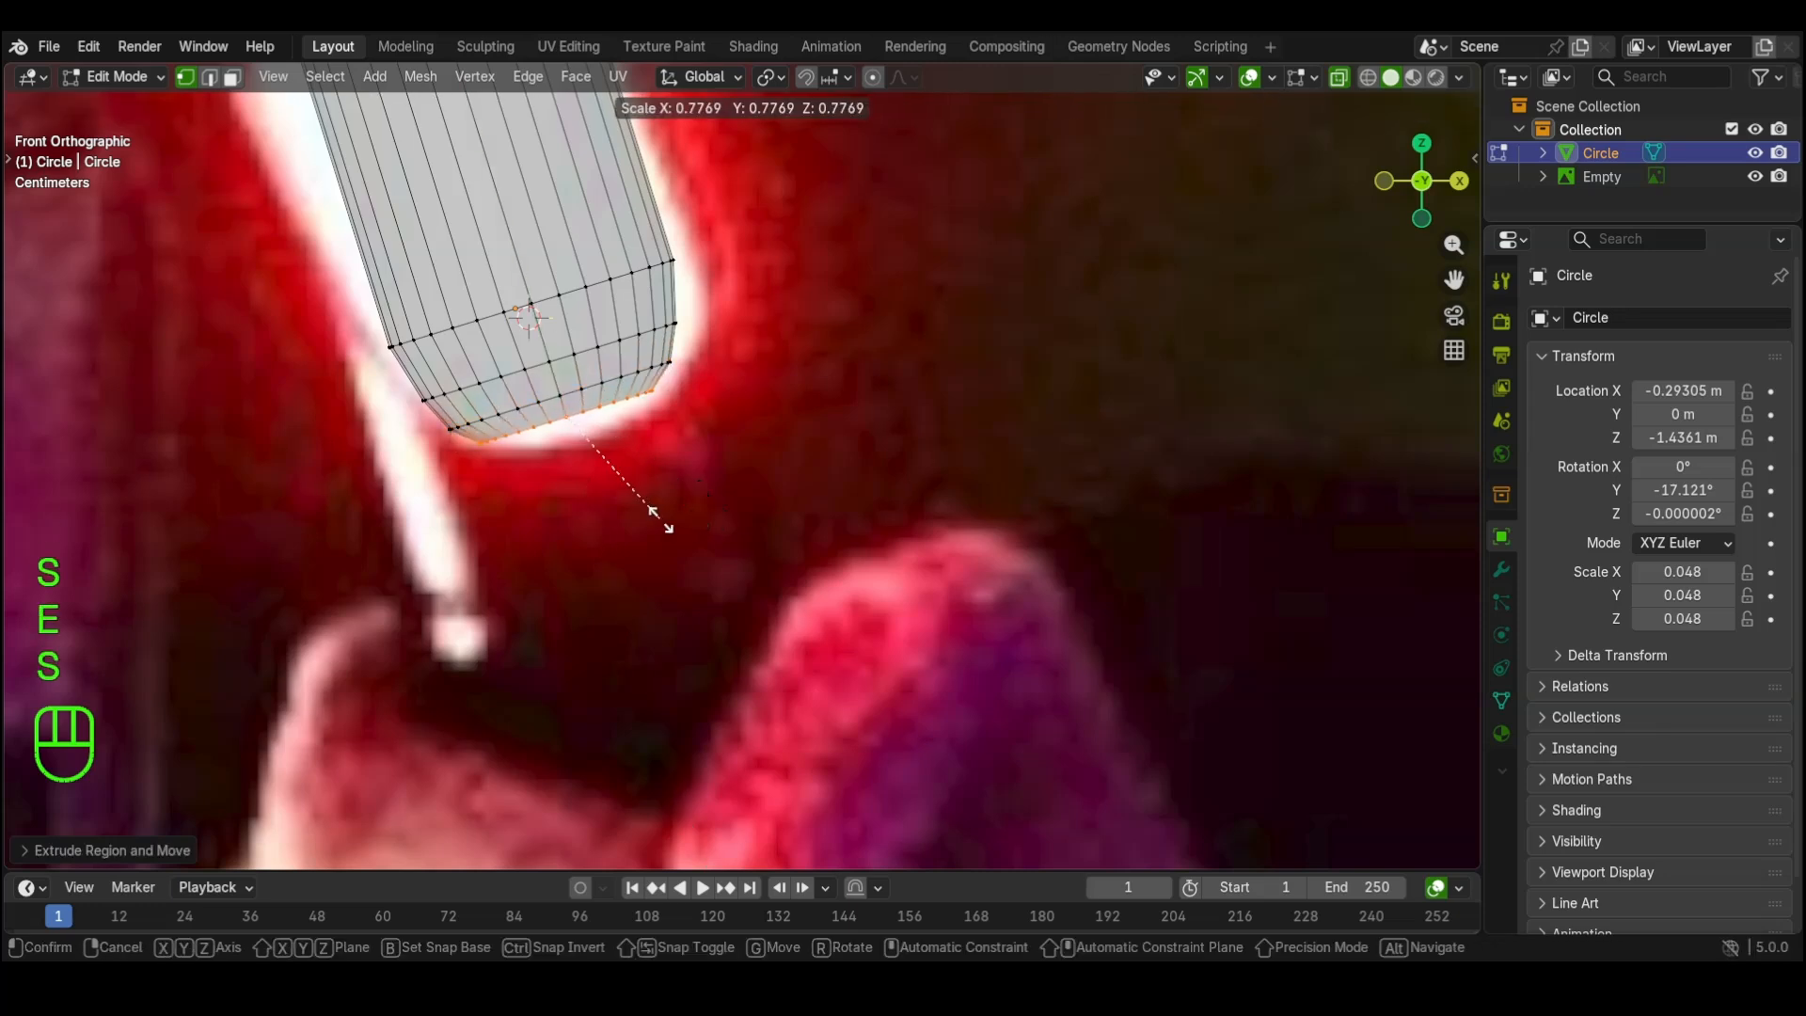
click(583, 525)
key(e)
click(582, 526)
key(s)
click(567, 475)
key(Tab)
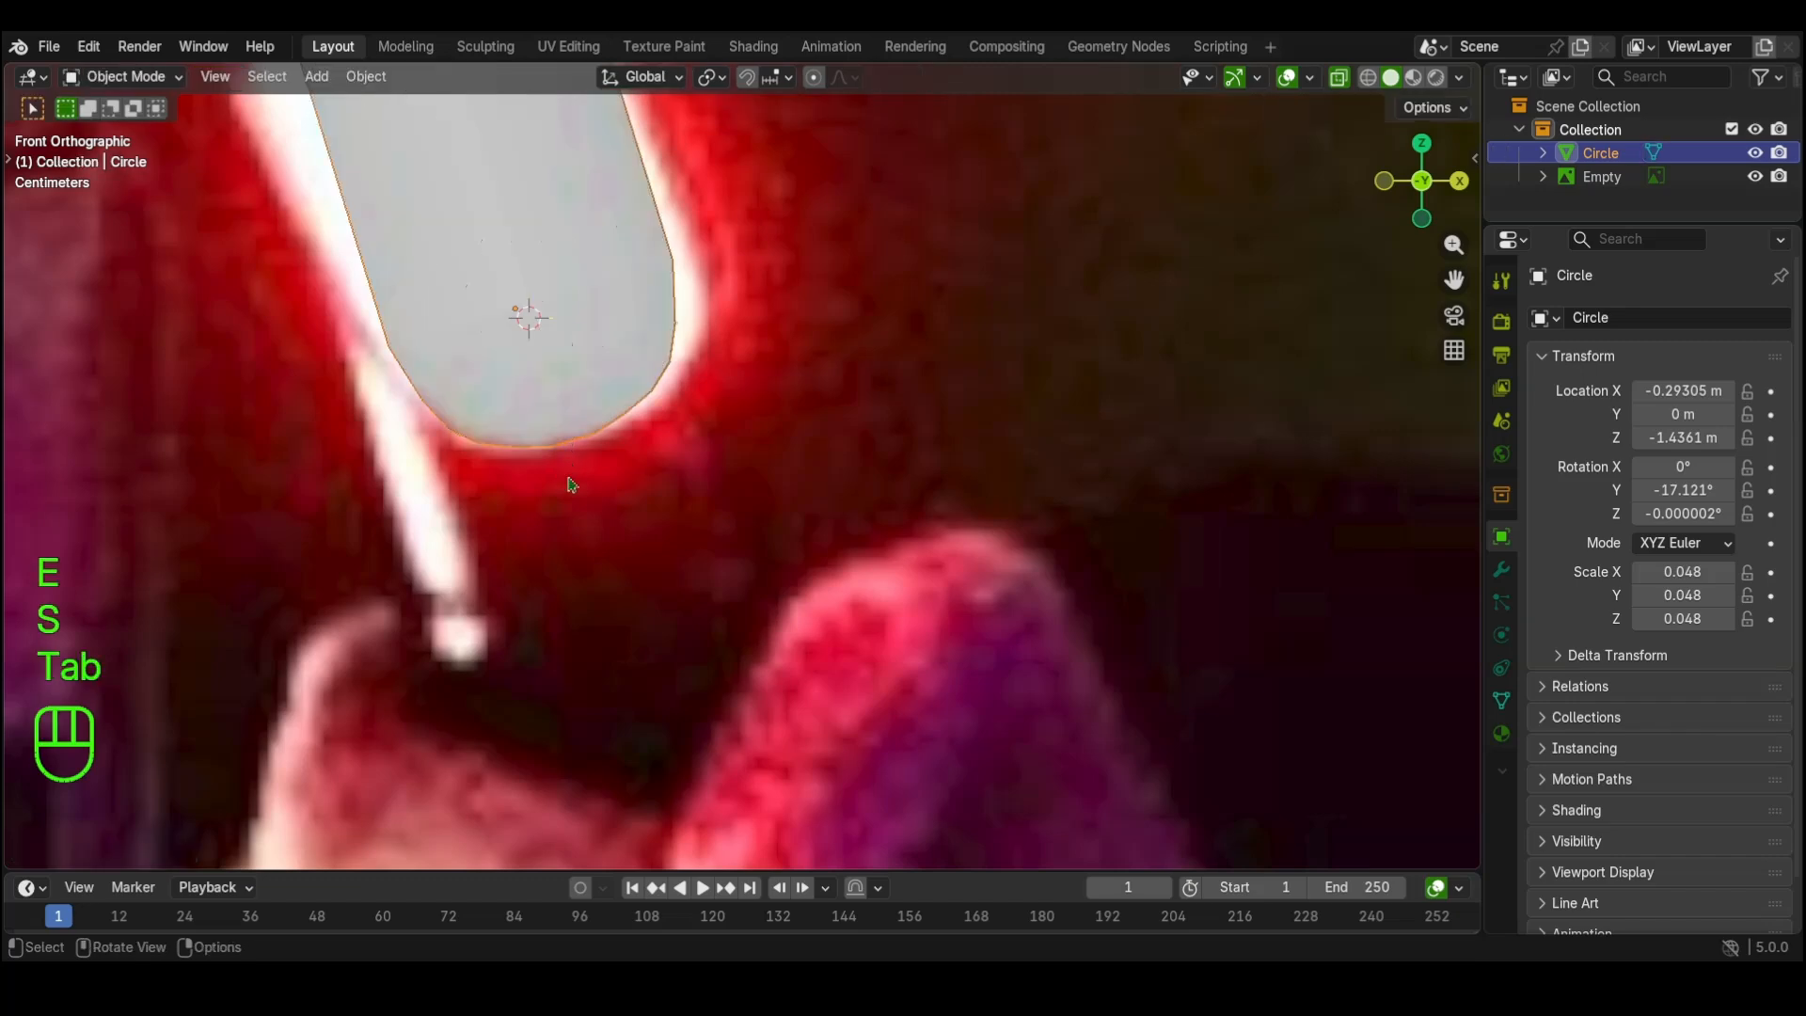
Step: In Material Preview shading, assign the existing material "Material" to the cylinder and rename it "blade"
scroll(656, 429, down, 6)
scroll(656, 429, down, 7)
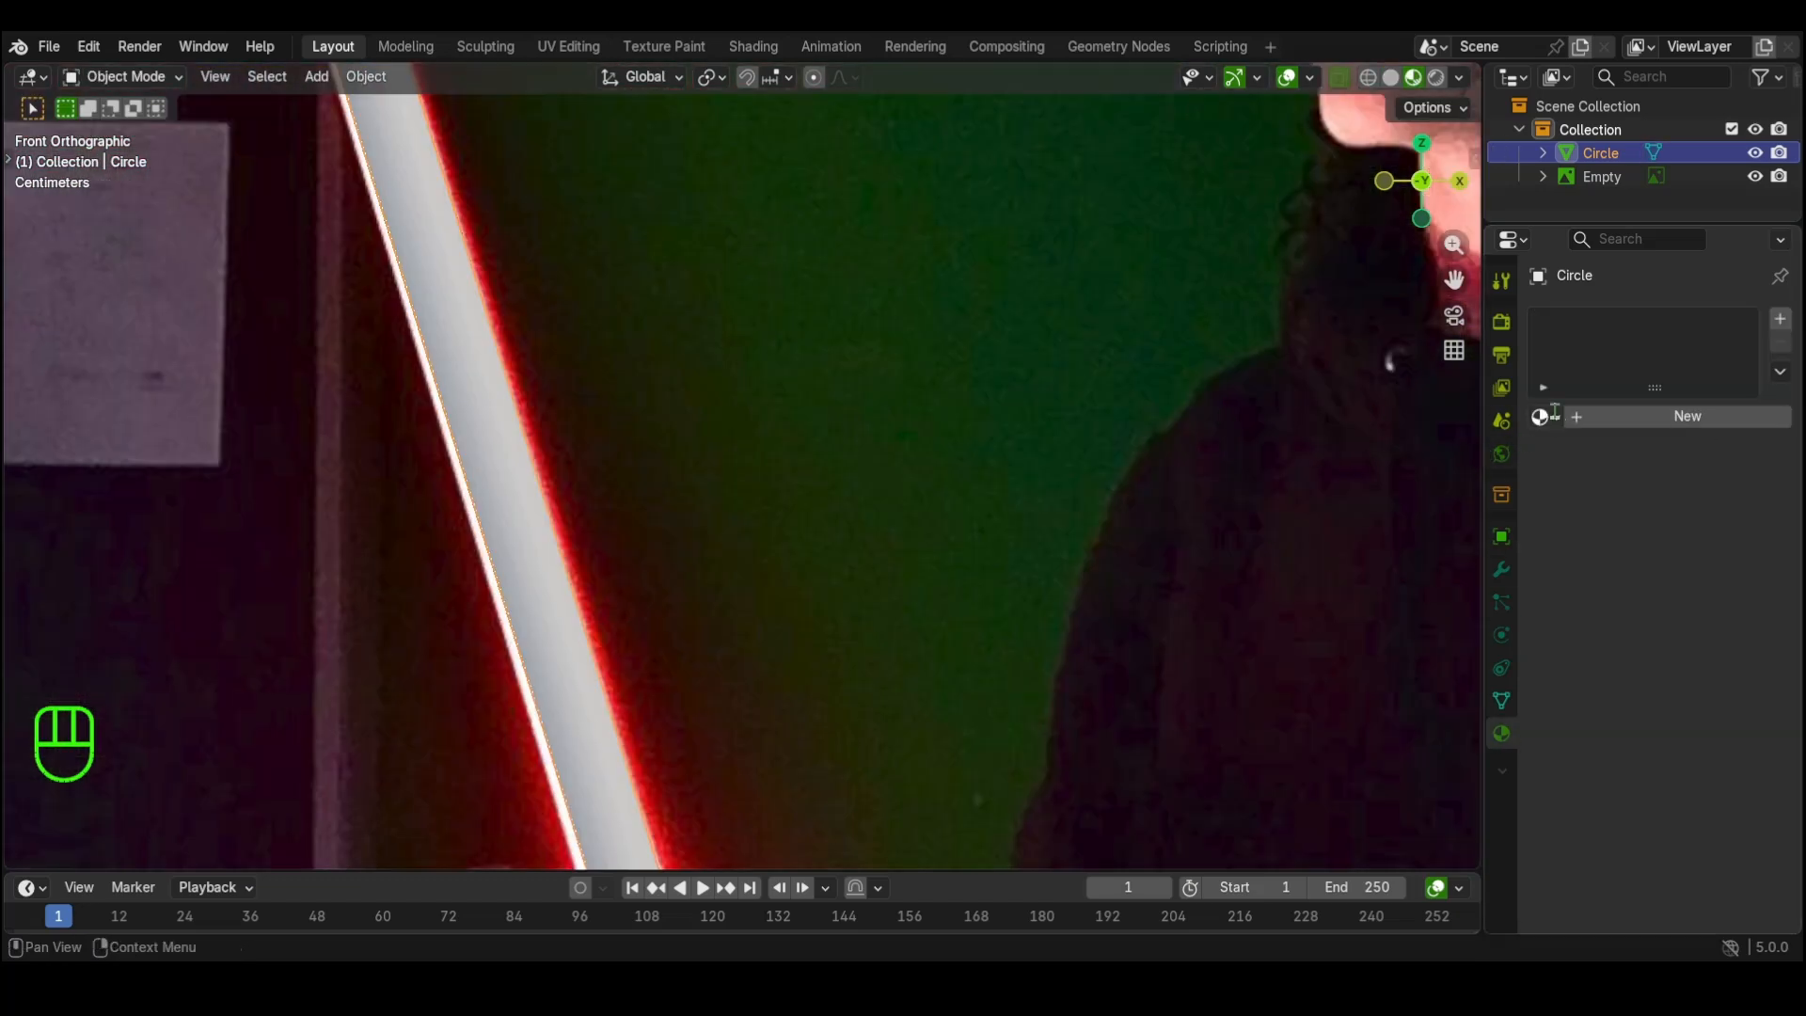
click(1543, 416)
click(1486, 463)
double_click(1599, 416)
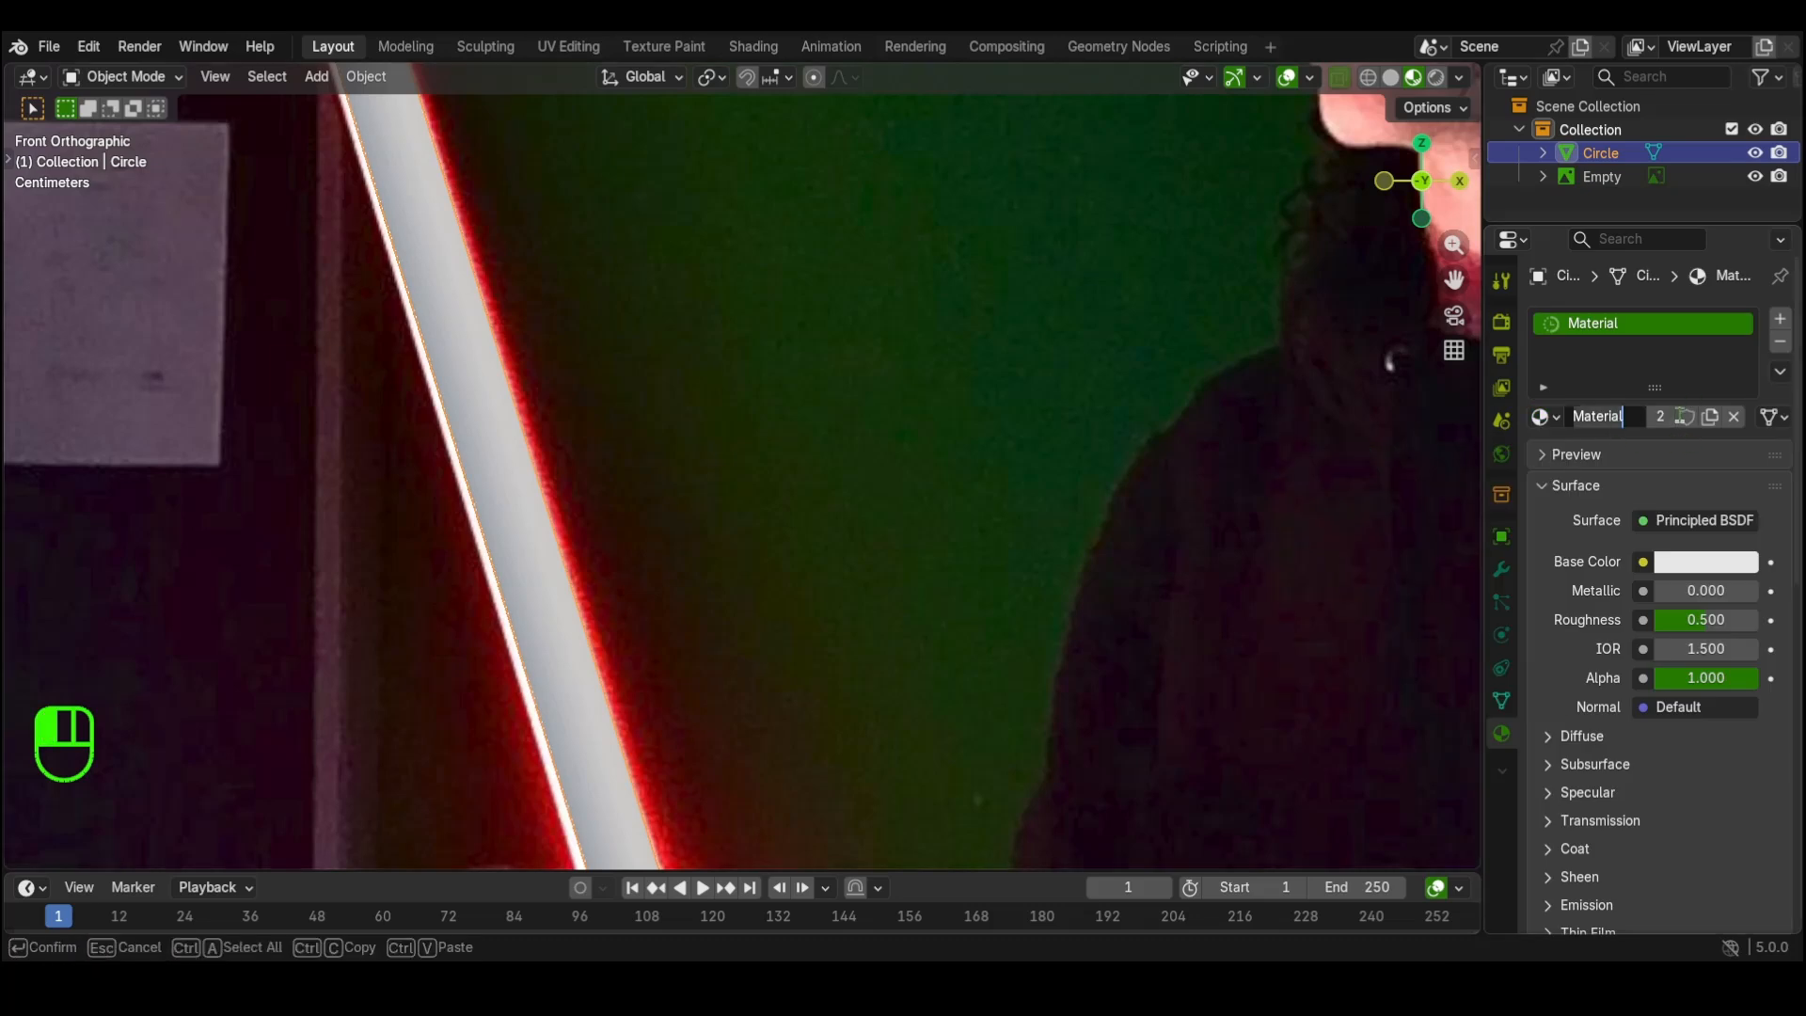
text(blade)
key(Return)
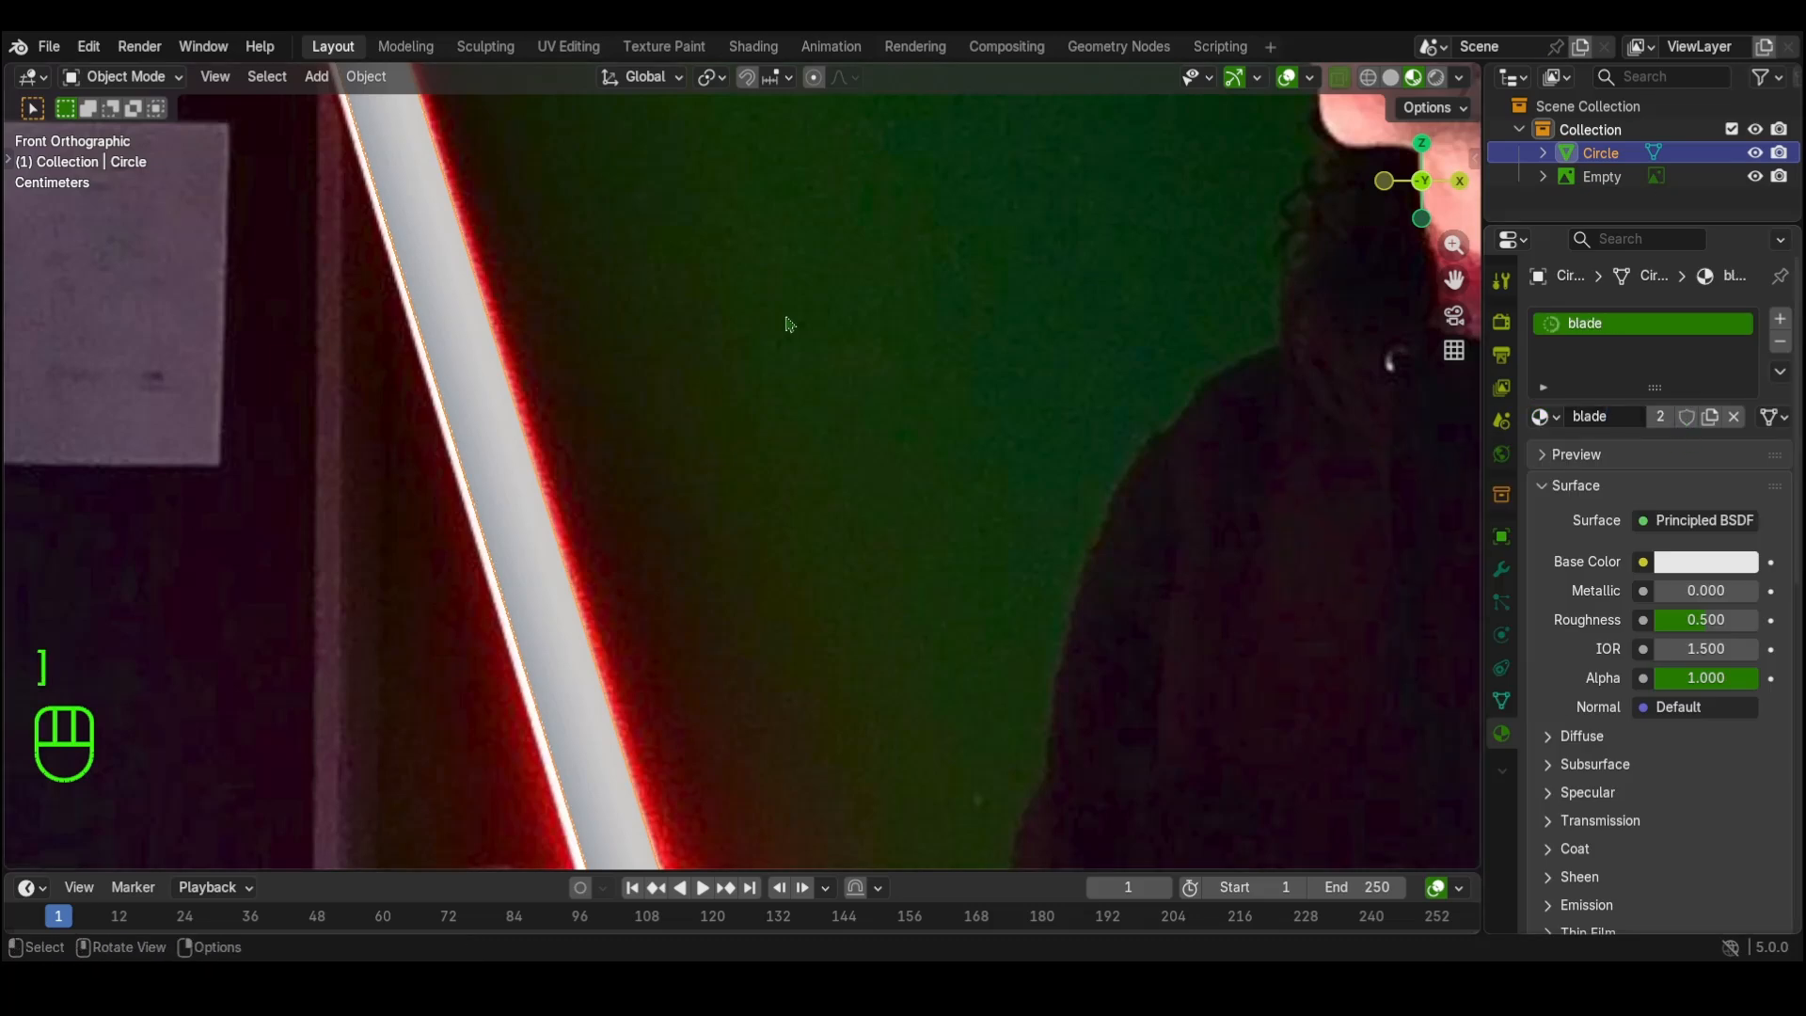
Step: Change the blade material's surface shader to Emission and set its strength to 25
click(1697, 520)
scroll(1505, 188, up, 5)
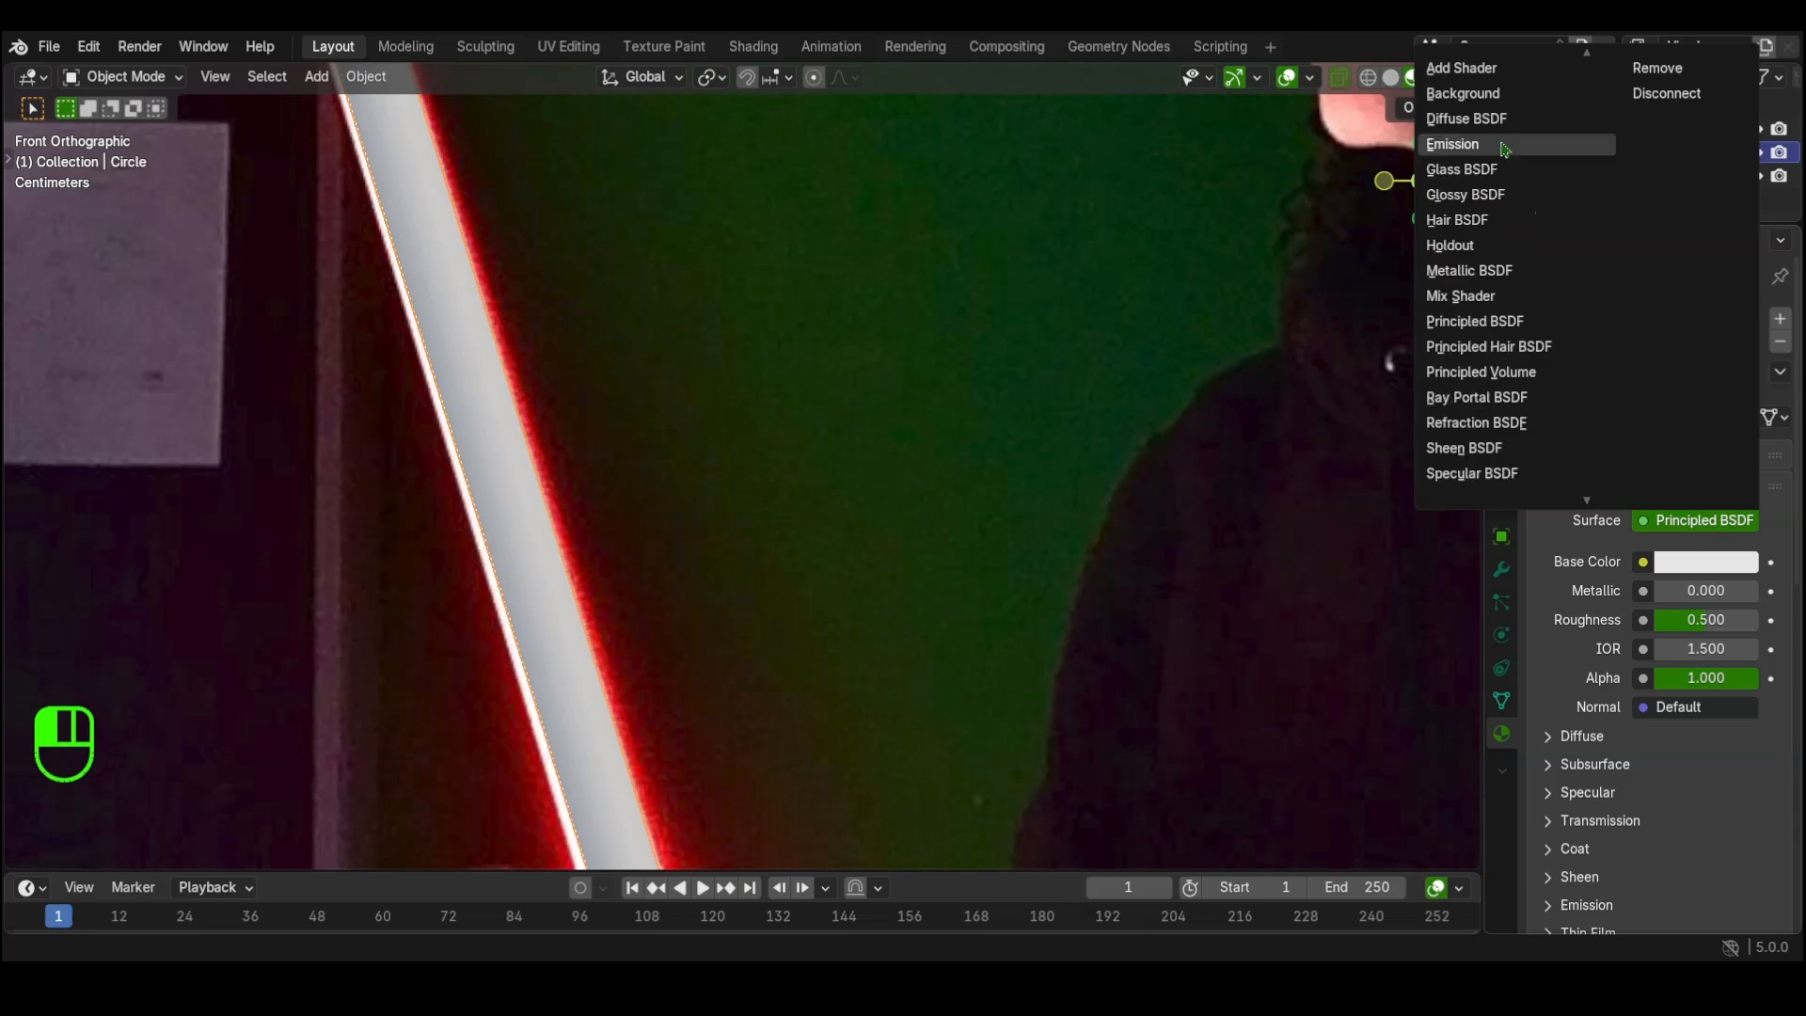
click(1505, 146)
drag(1705, 589, 1705, 590)
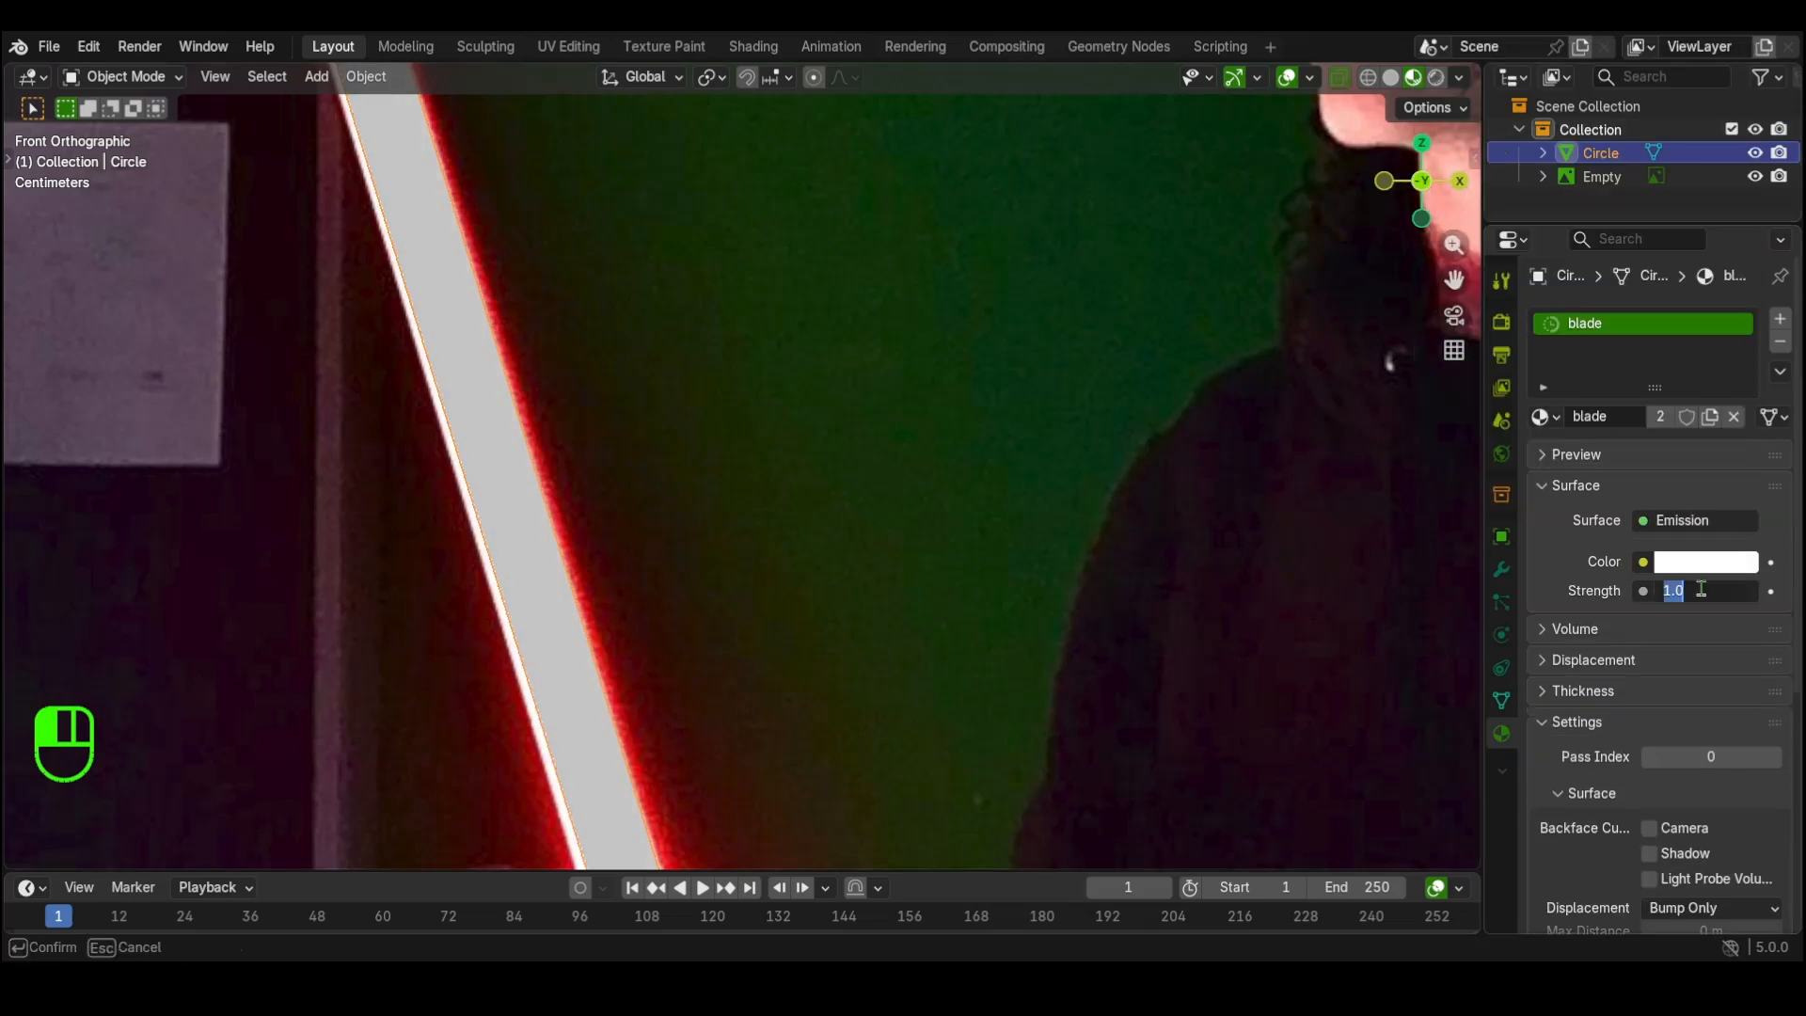
text(25)
key(Return)
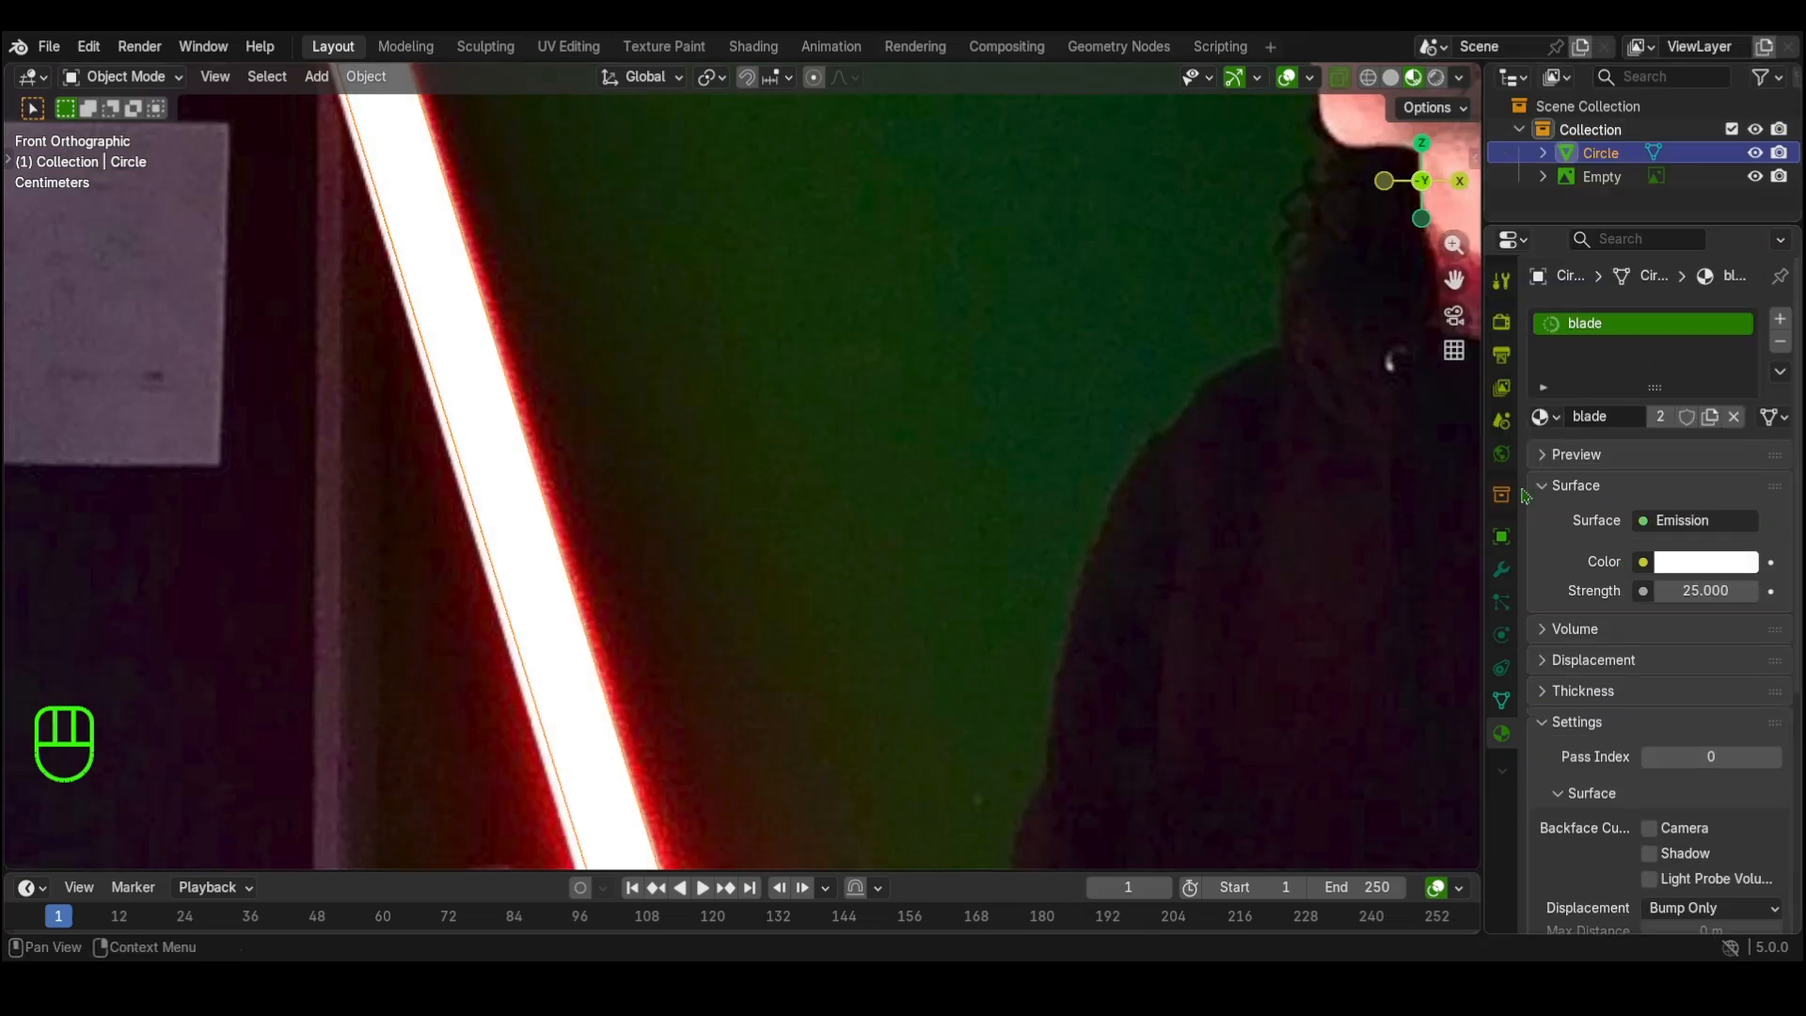
Step: Set the blade material's emission color to red
click(1723, 564)
drag(1547, 446, 1746, 446)
scroll(570, 323, down, 8)
scroll(762, 476, down, 1)
shift+middle_drag(761, 476, 776, 537)
scroll(575, 317, up, 1)
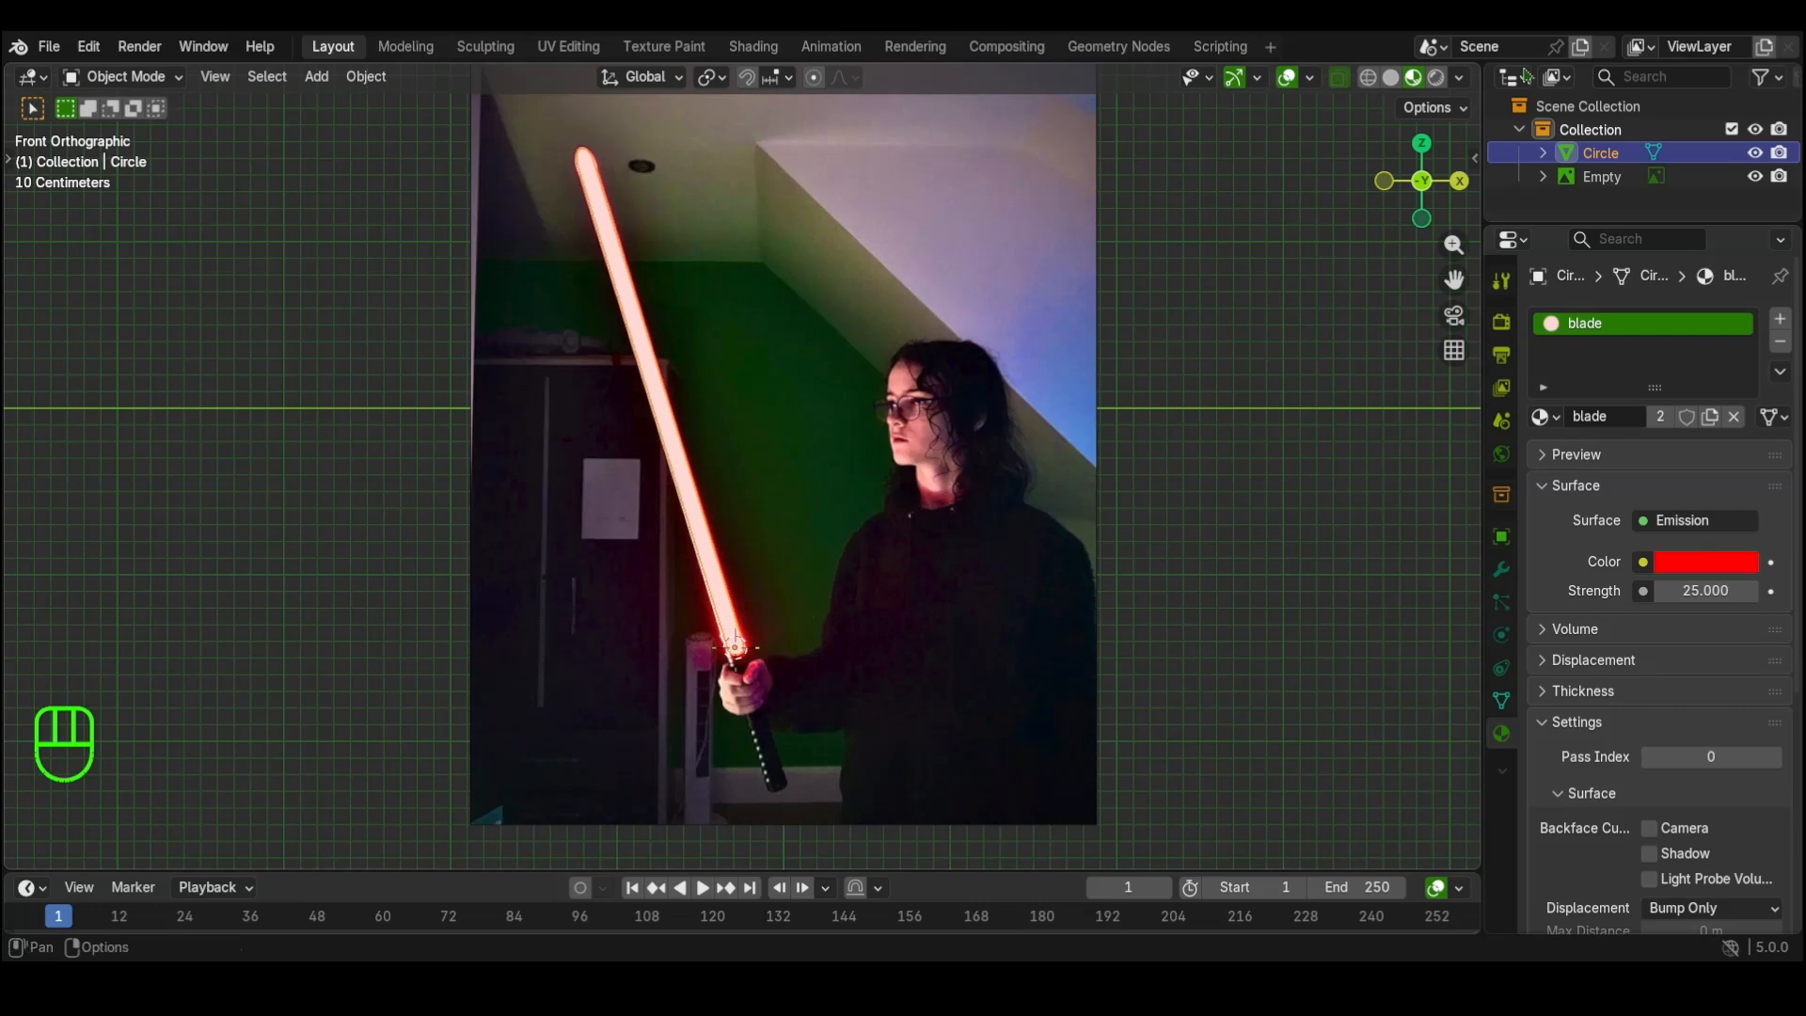
Step: Set the 3D viewport's compositor preview to Always
click(1458, 77)
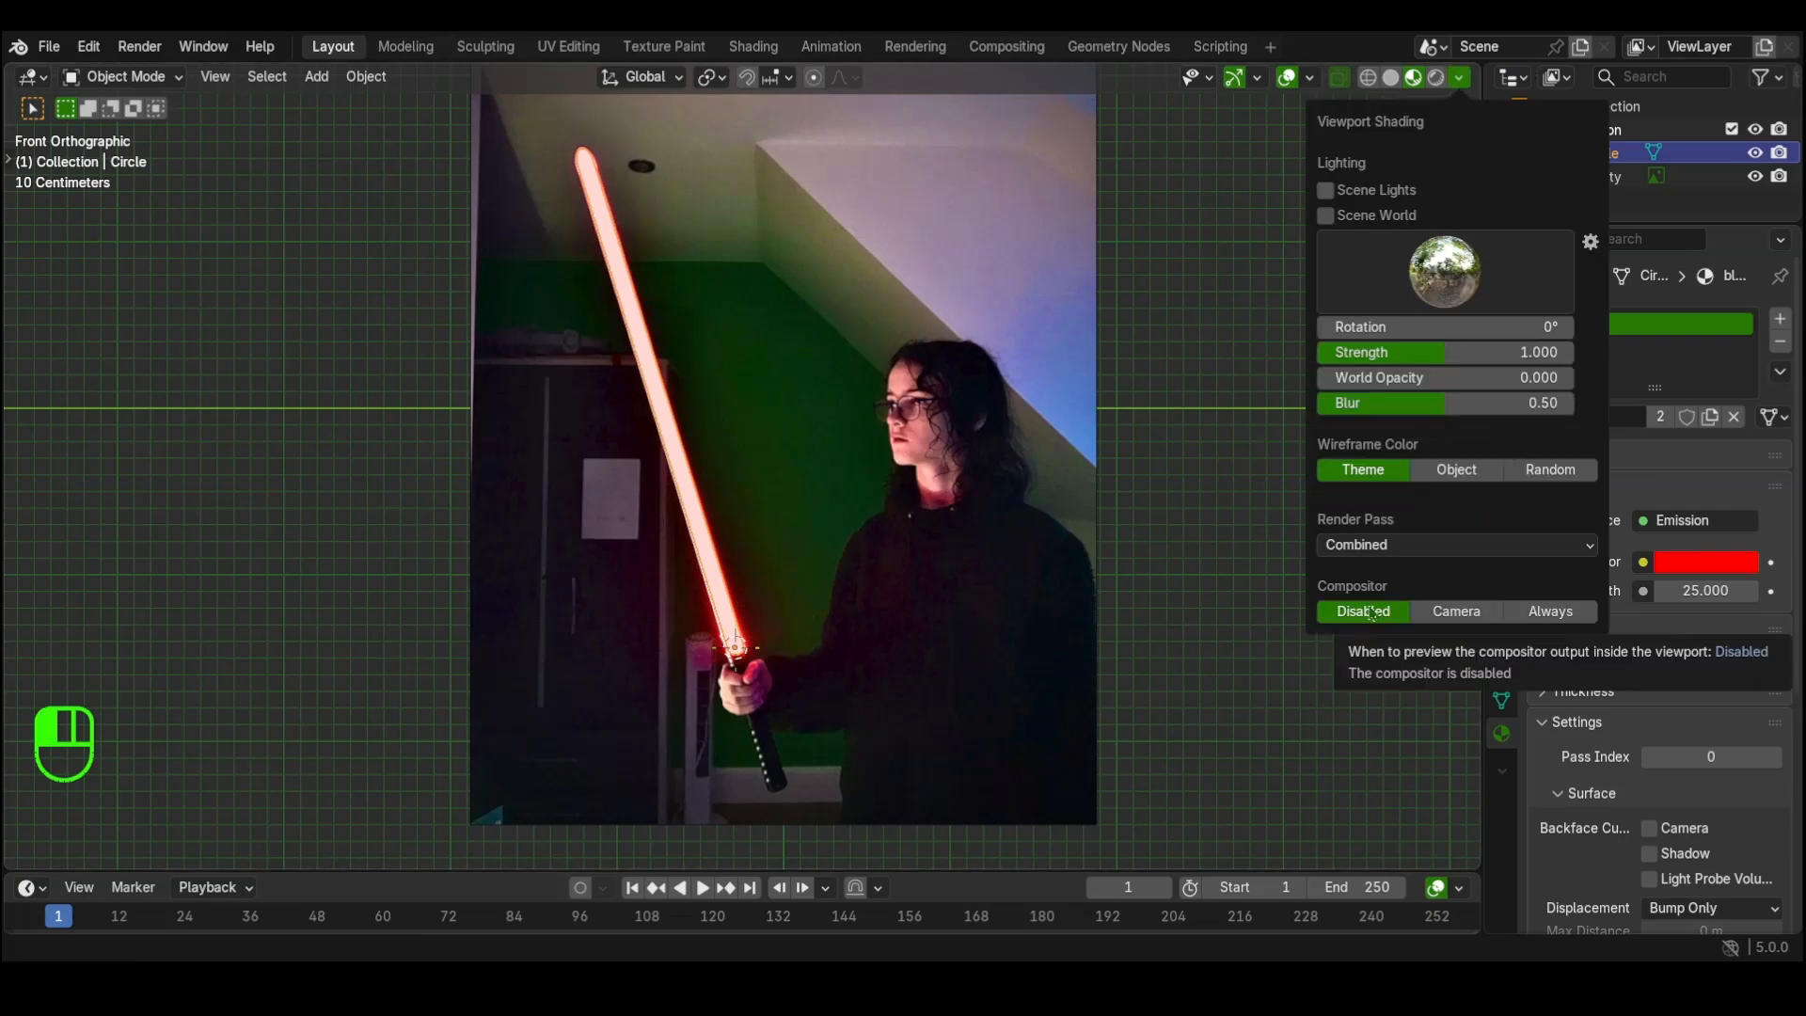
scroll(1137, 576, up, 4)
shift+middle_drag(853, 531, 842, 441)
scroll(842, 441, down, 4)
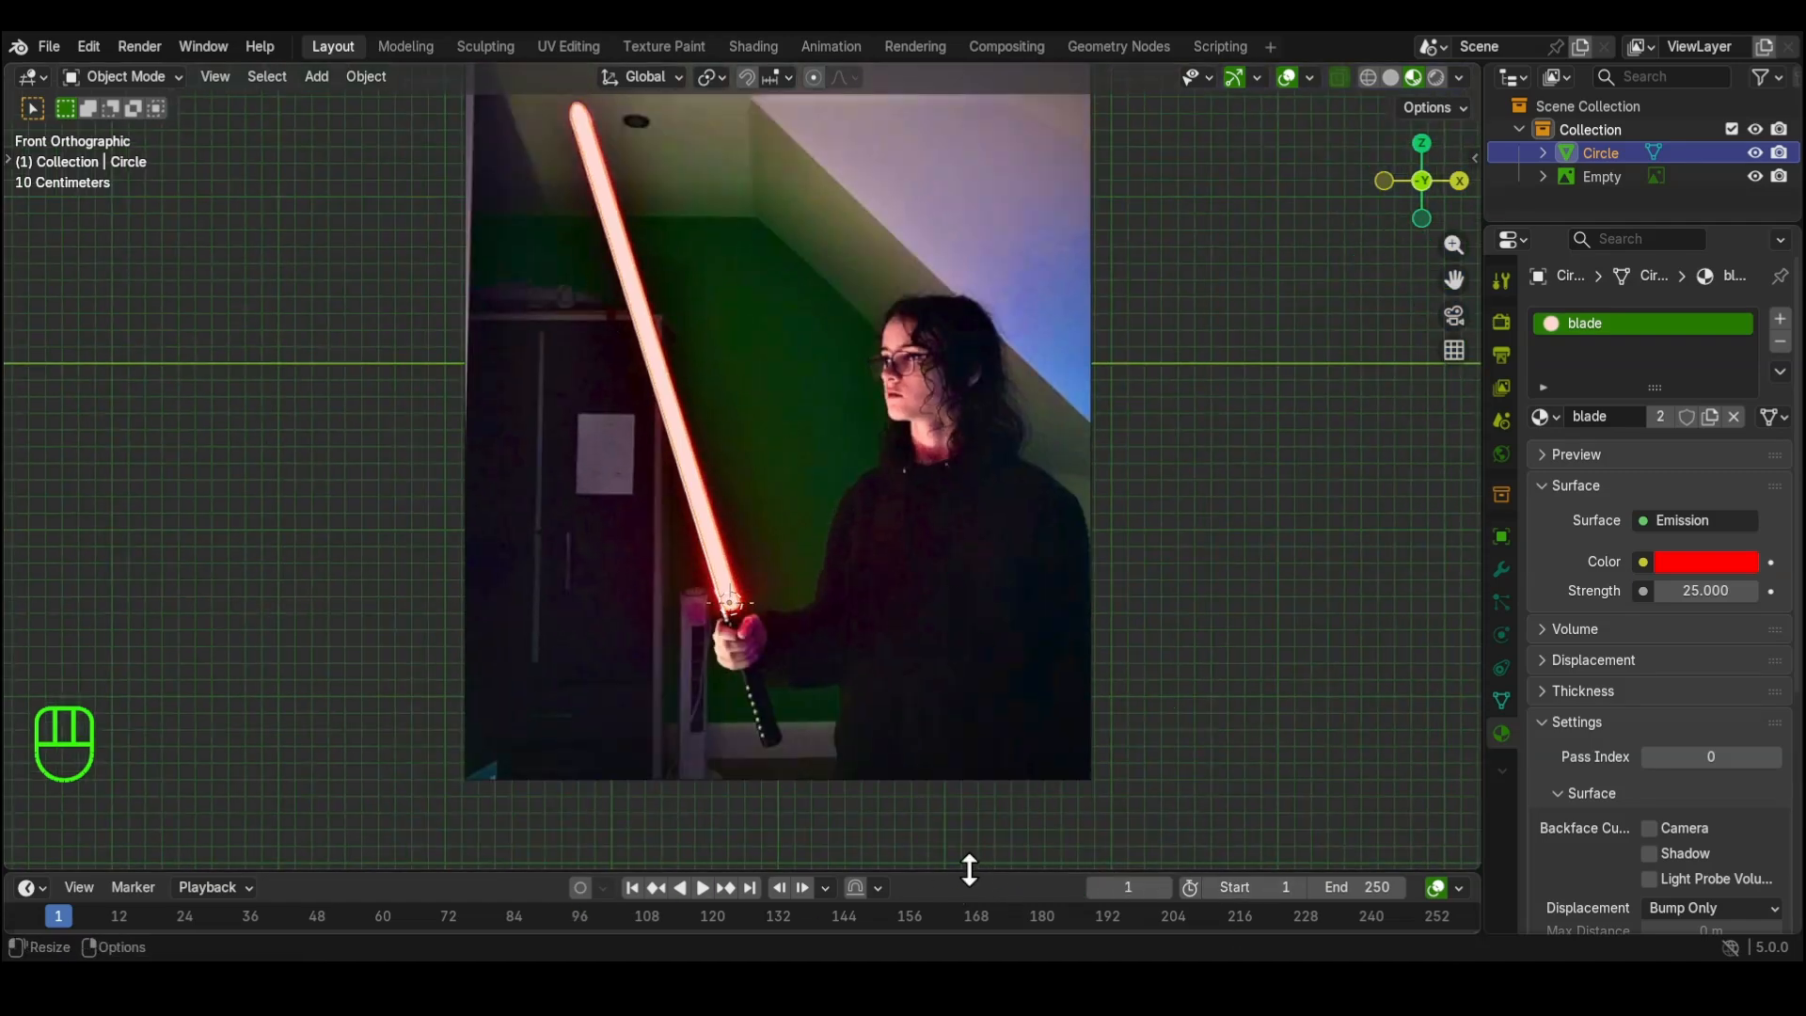
Step: Enlarge the area below the 3D viewport, switch it to the Compositor, and create a new compositing node tree
drag(961, 873, 1009, 527)
click(35, 545)
click(66, 708)
key(n)
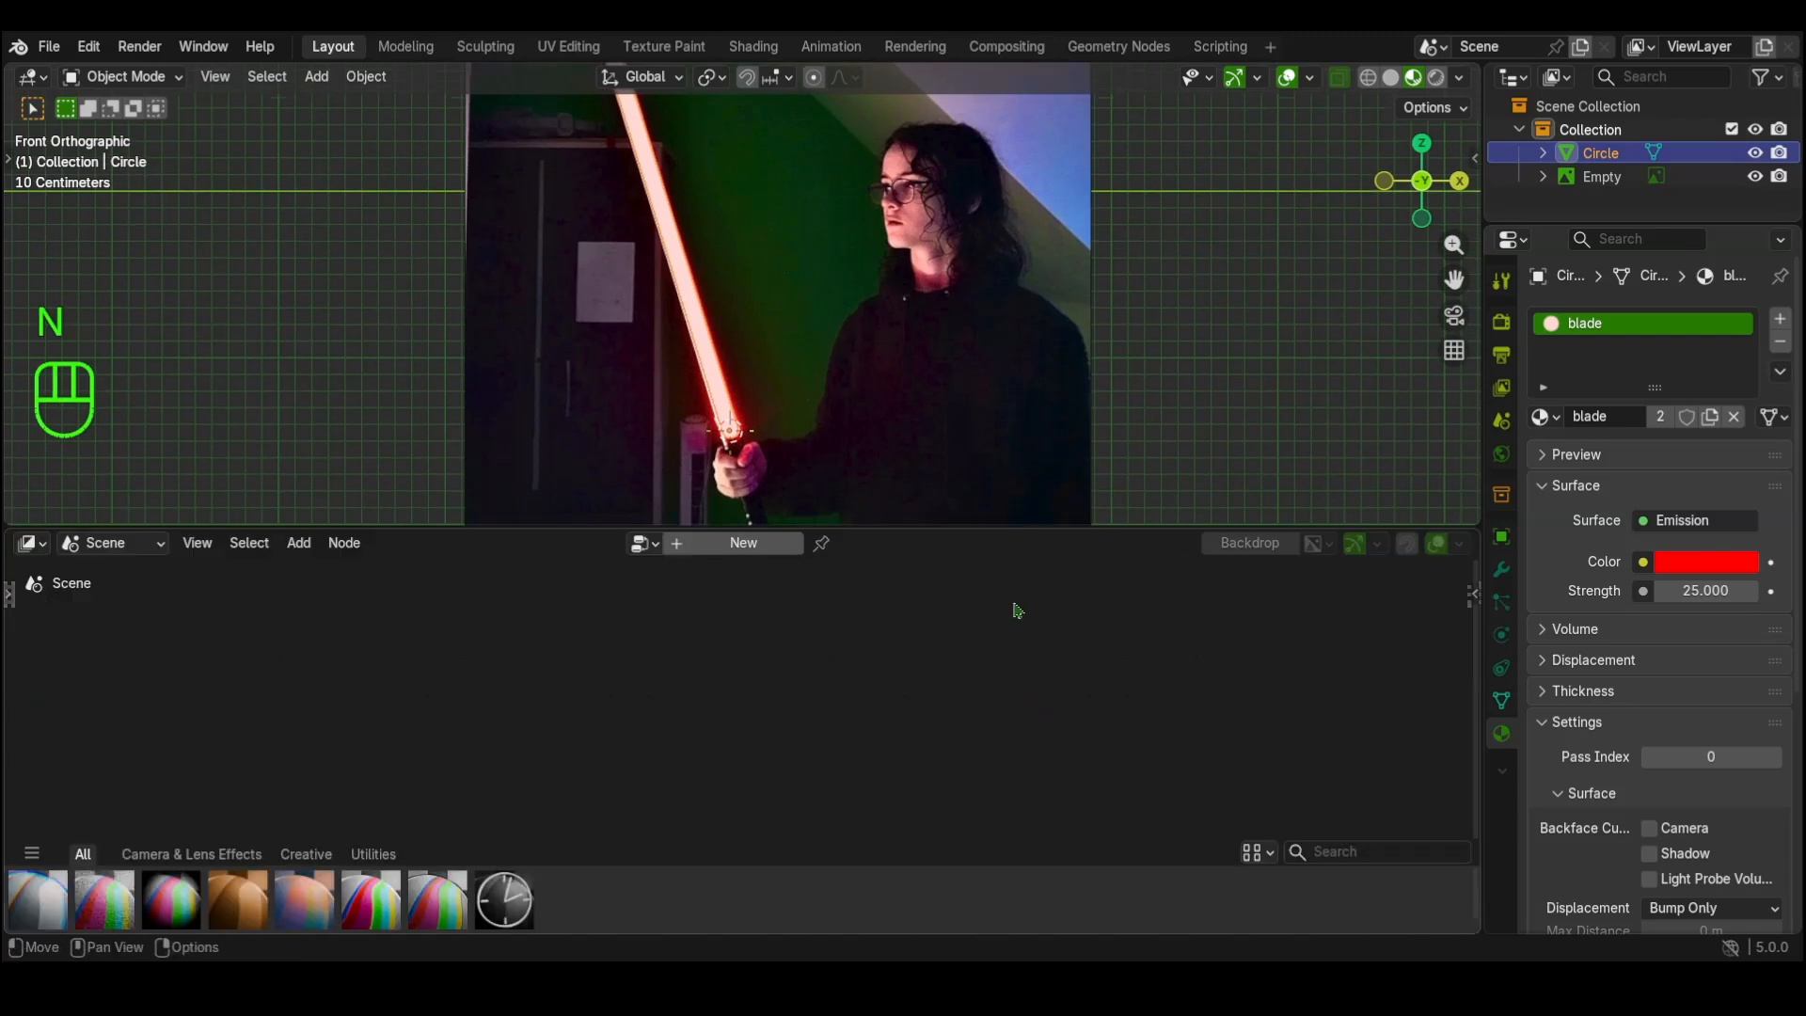
click(737, 546)
scroll(781, 630, up, 5)
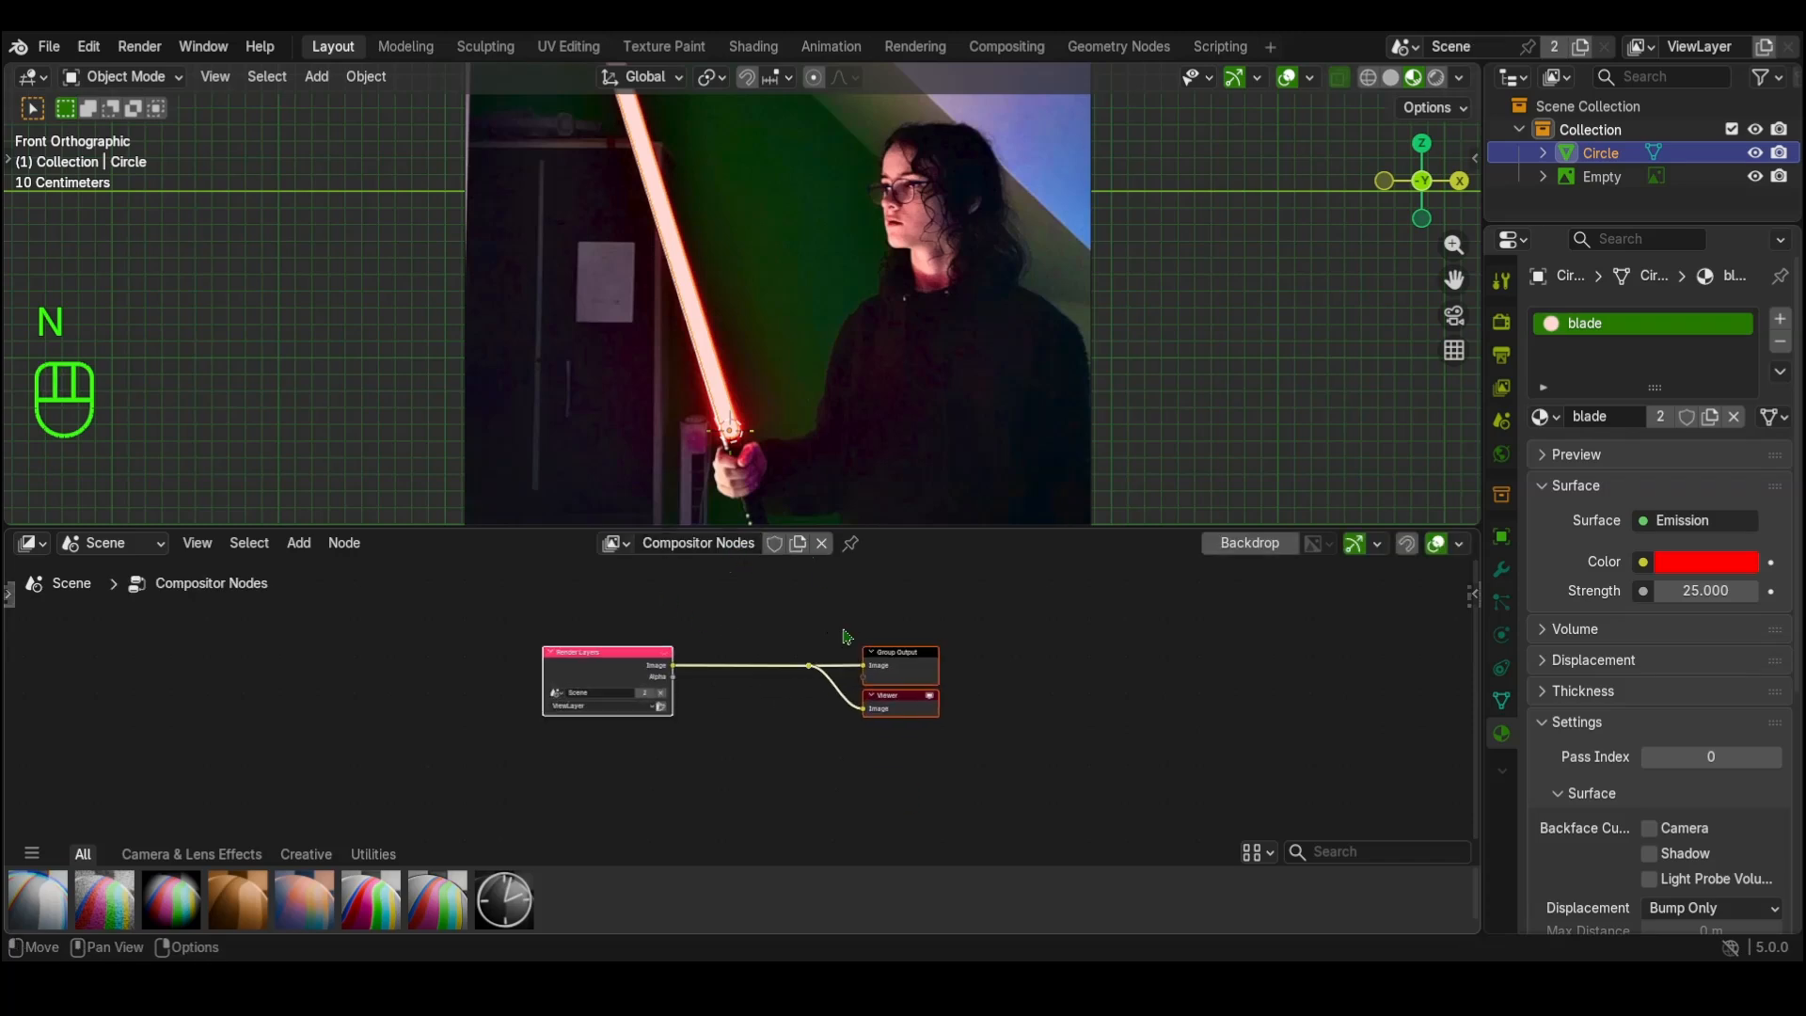
Step: Add a Glare node on the link between Render Layers and the output nodes
key(shift+a)
text(glare)
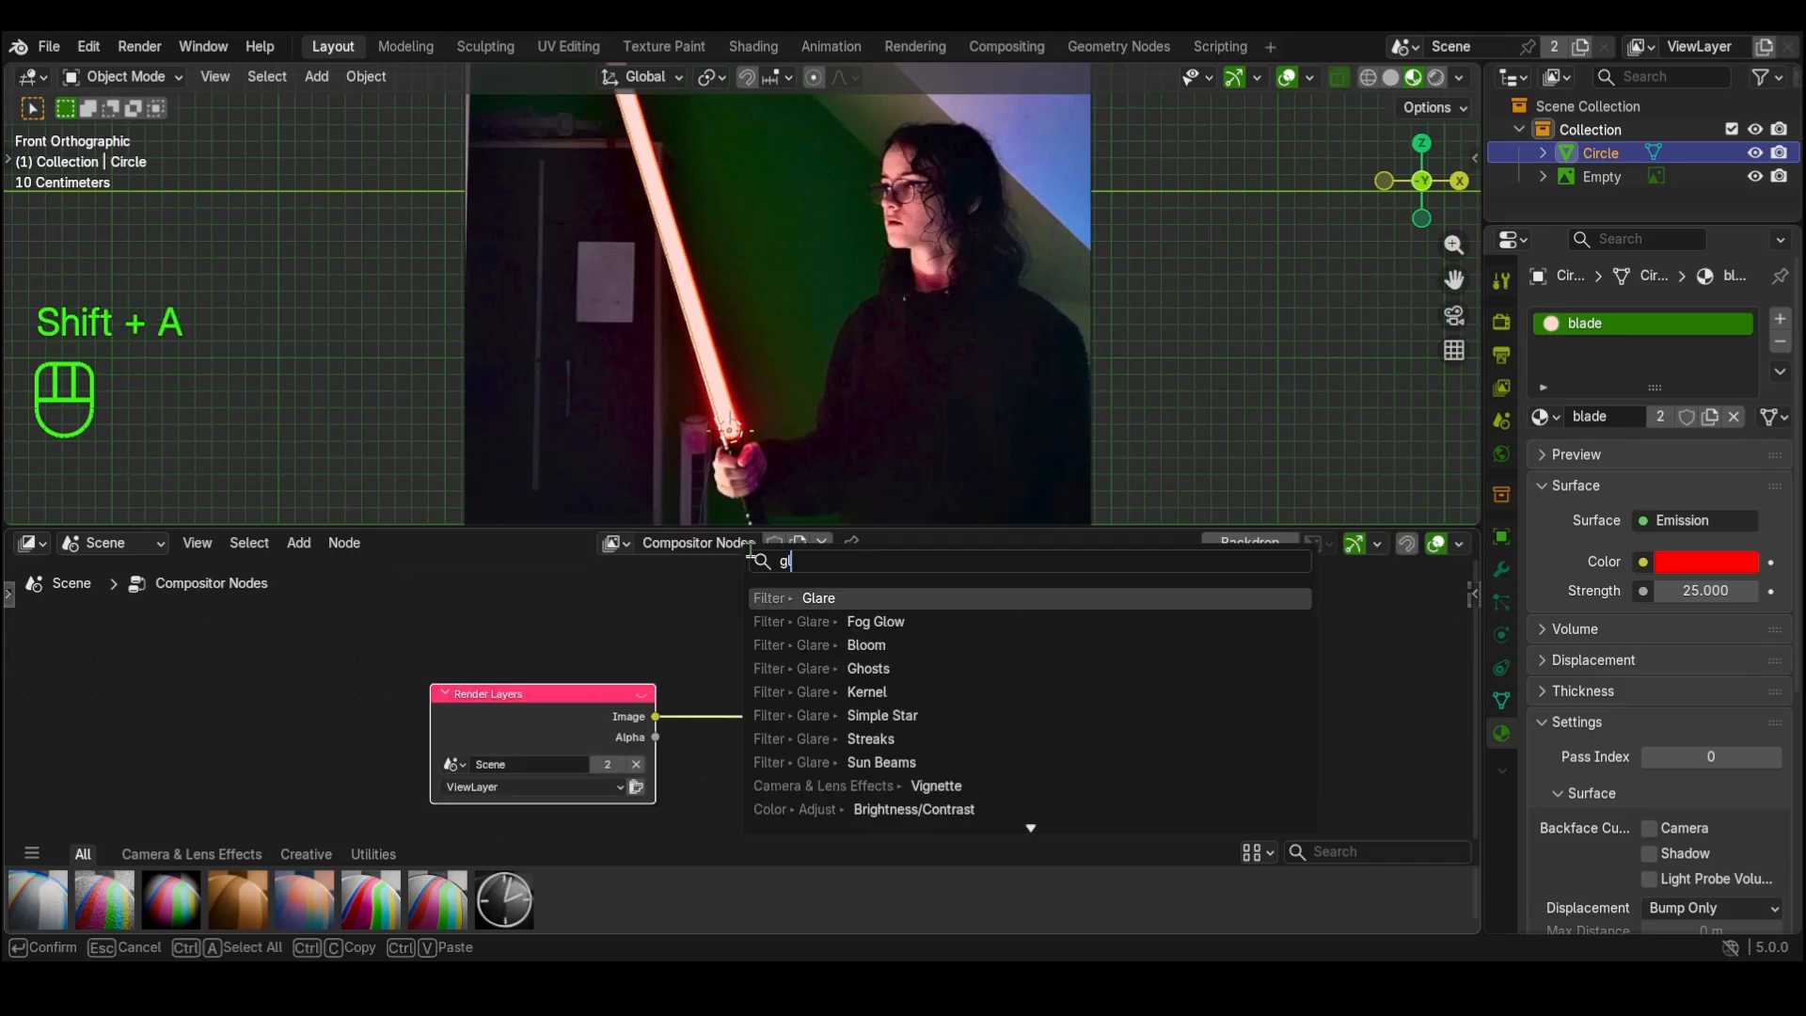
key(Return)
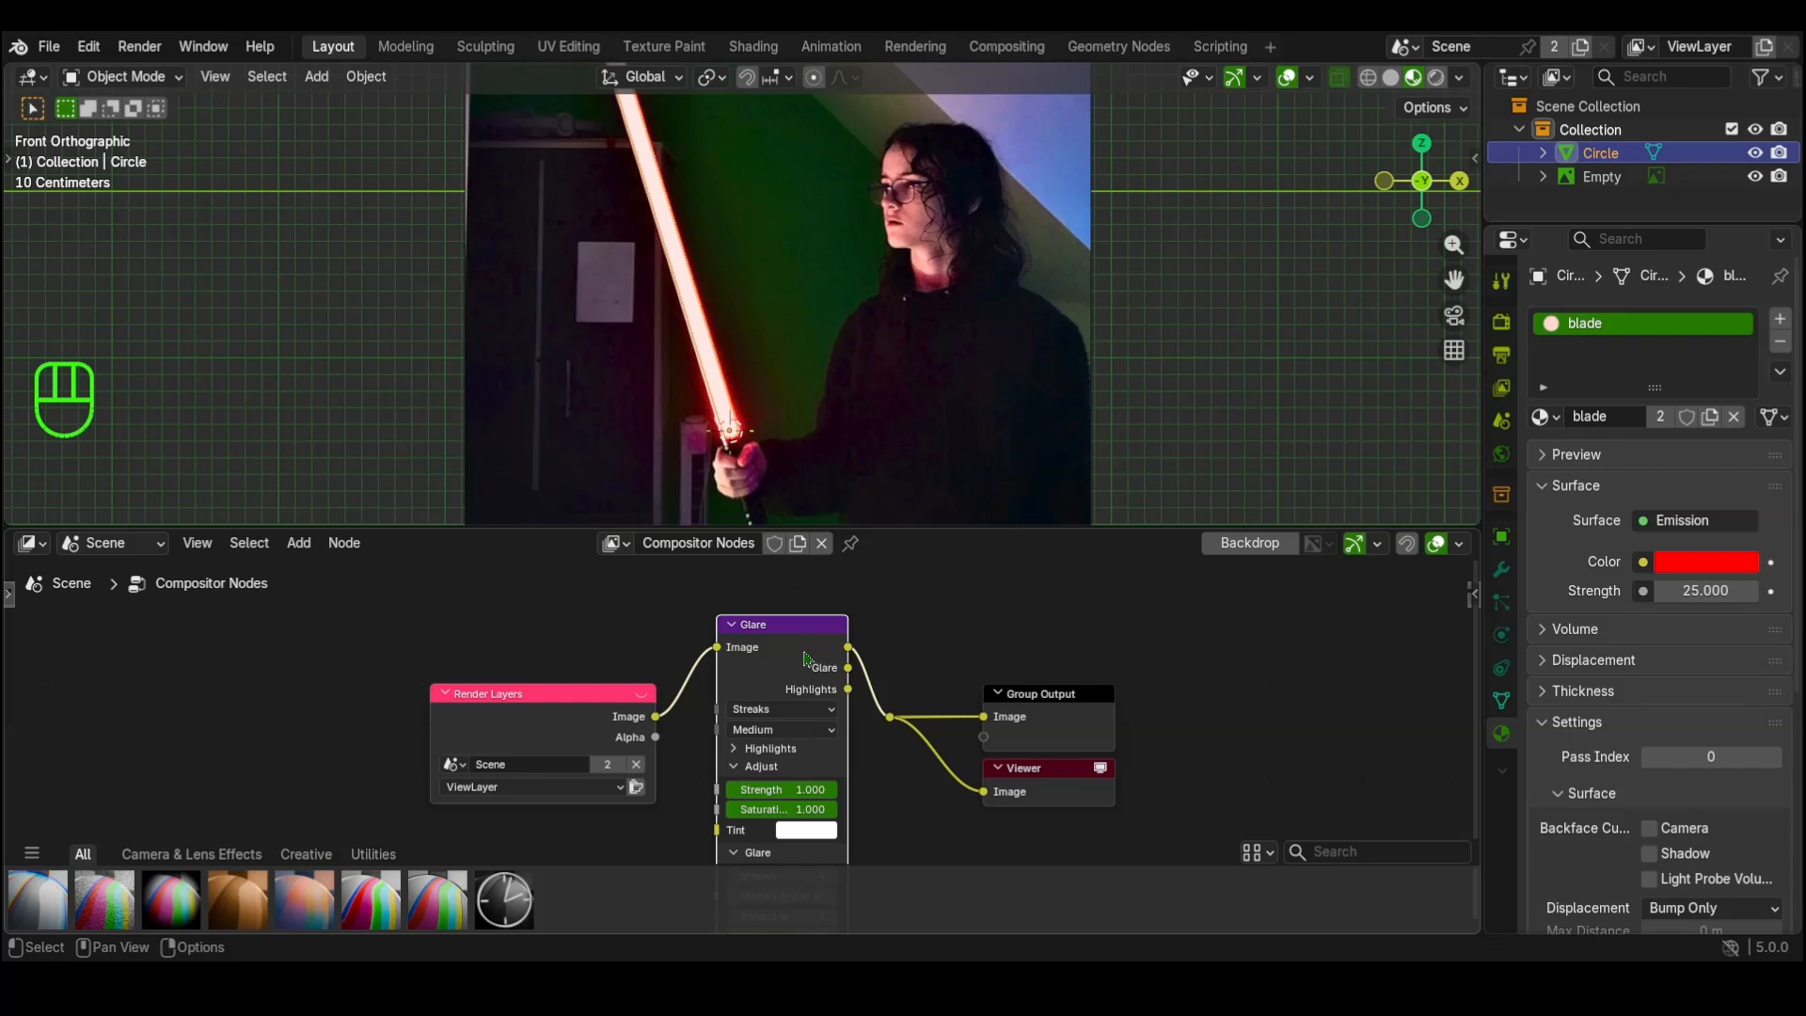
click(804, 630)
Step: Set the Glare node's type to Bloom and its quality to High
scroll(806, 632, up, 2)
click(804, 625)
click(743, 673)
click(776, 645)
click(743, 697)
scroll(648, 689, down, 2)
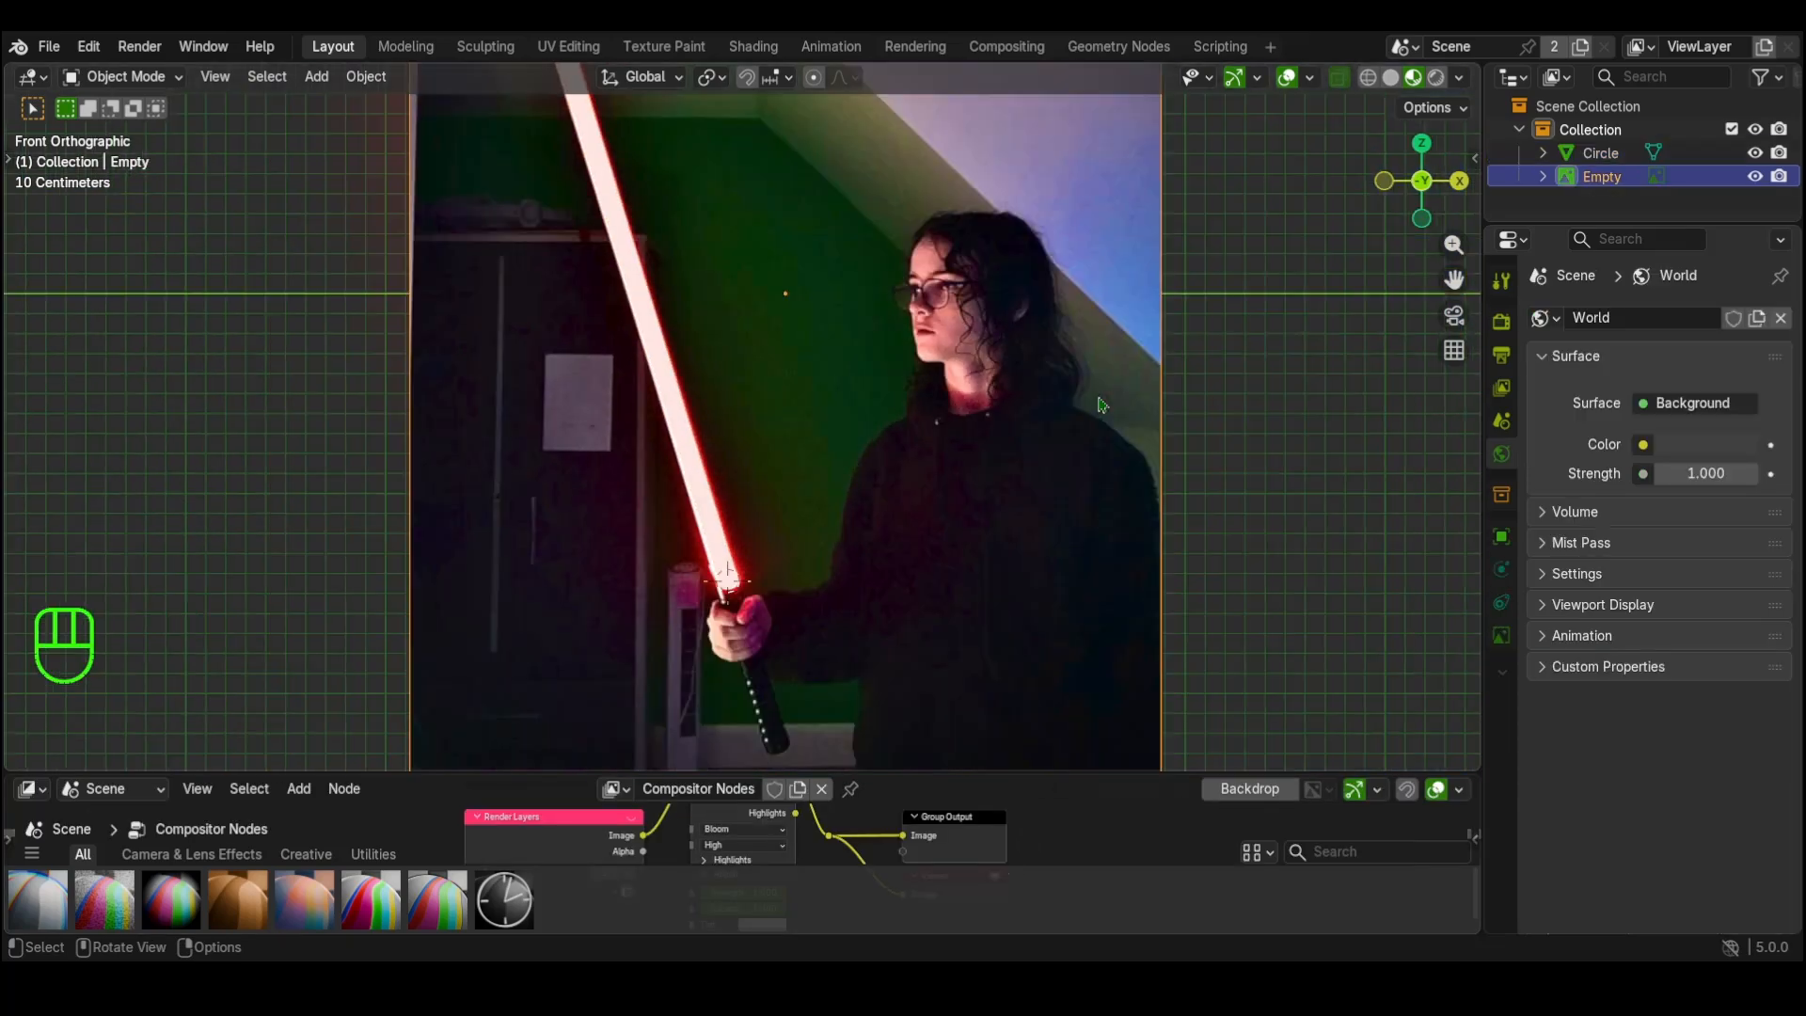
Step: Temporarily hide the reference image to examine the blade's glow on its own
scroll(1102, 405, down, 2)
key(h)
scroll(995, 456, up, 2)
scroll(736, 425, down, 2)
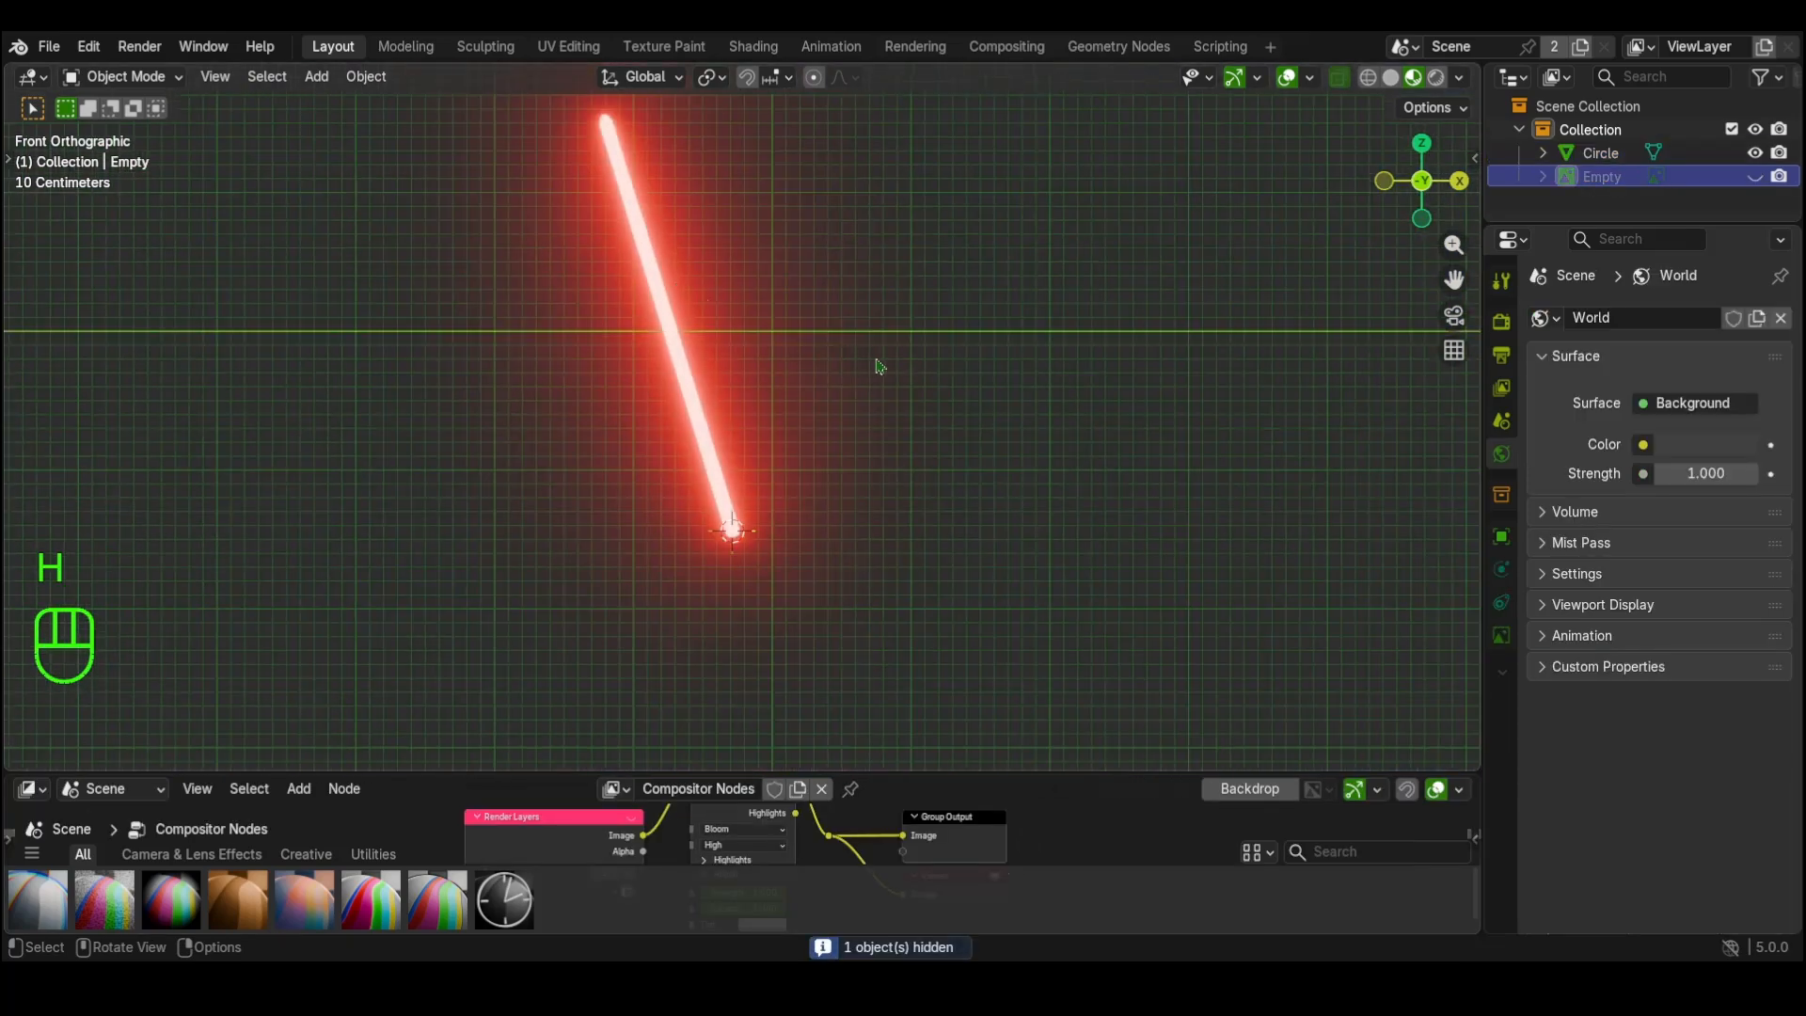
key(alt+h)
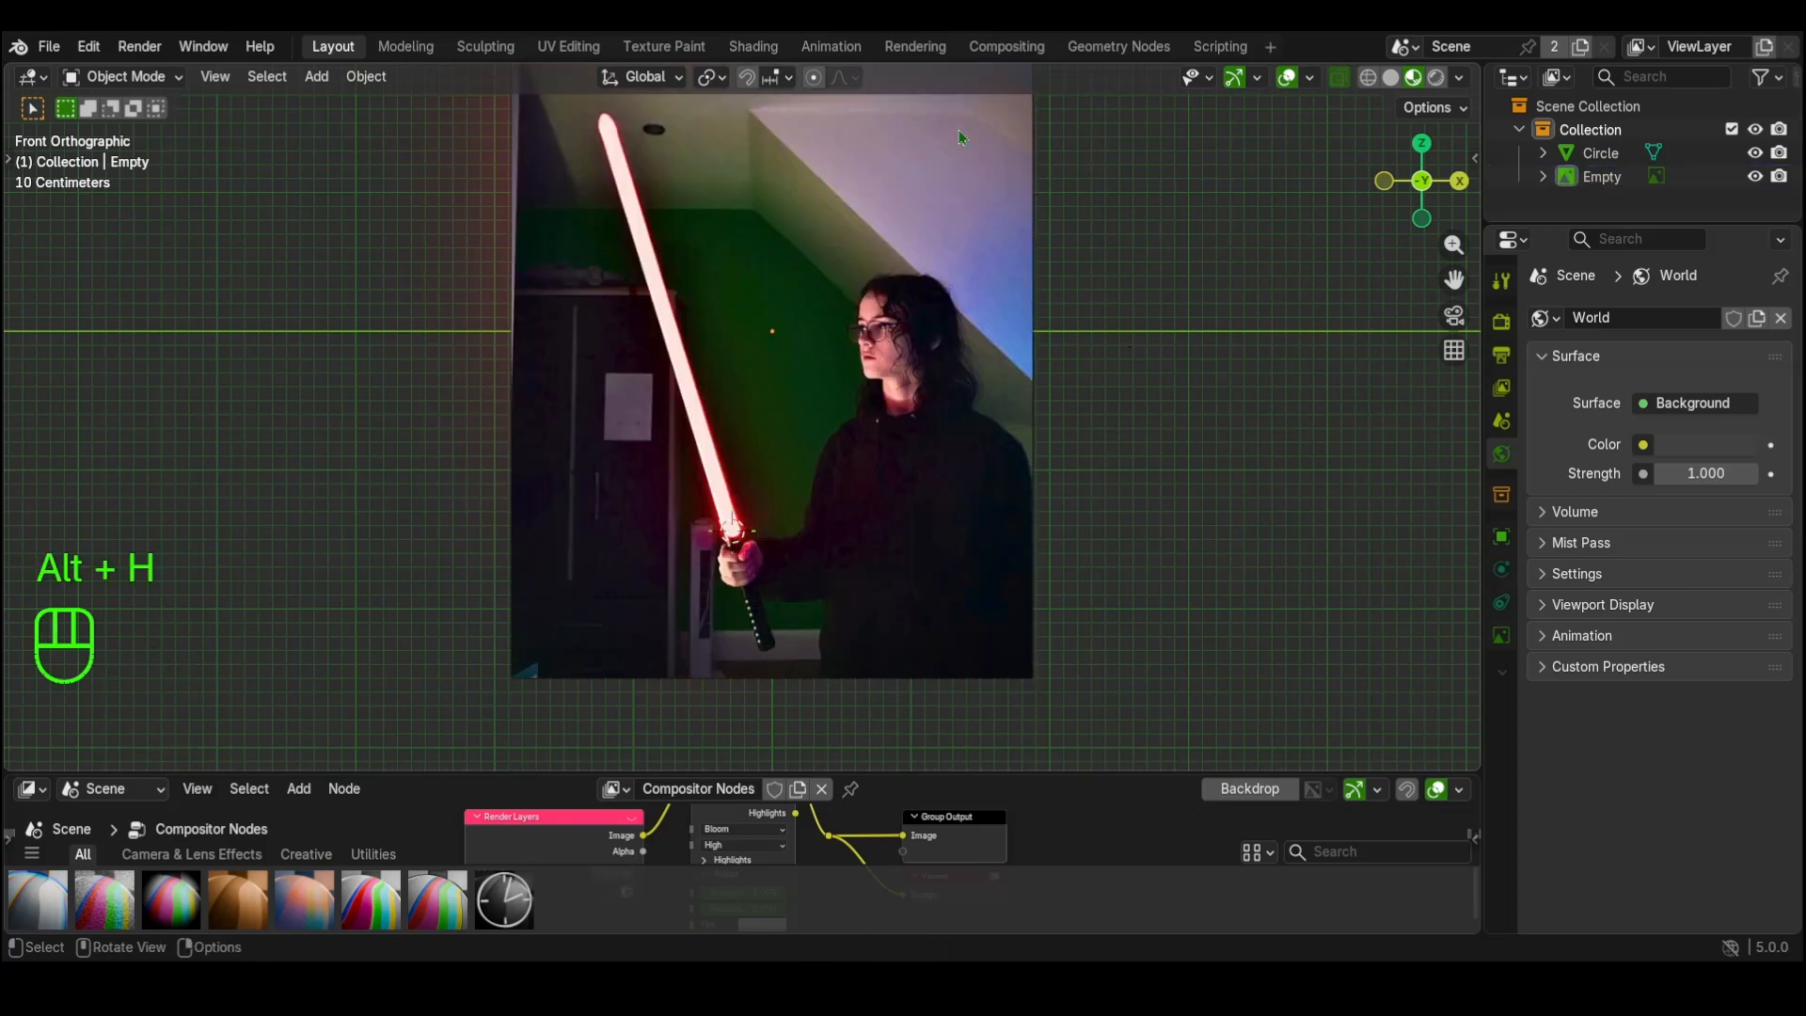
Step: Delete the reference image empty and reset the 3D cursor to the world origin
key(Delete)
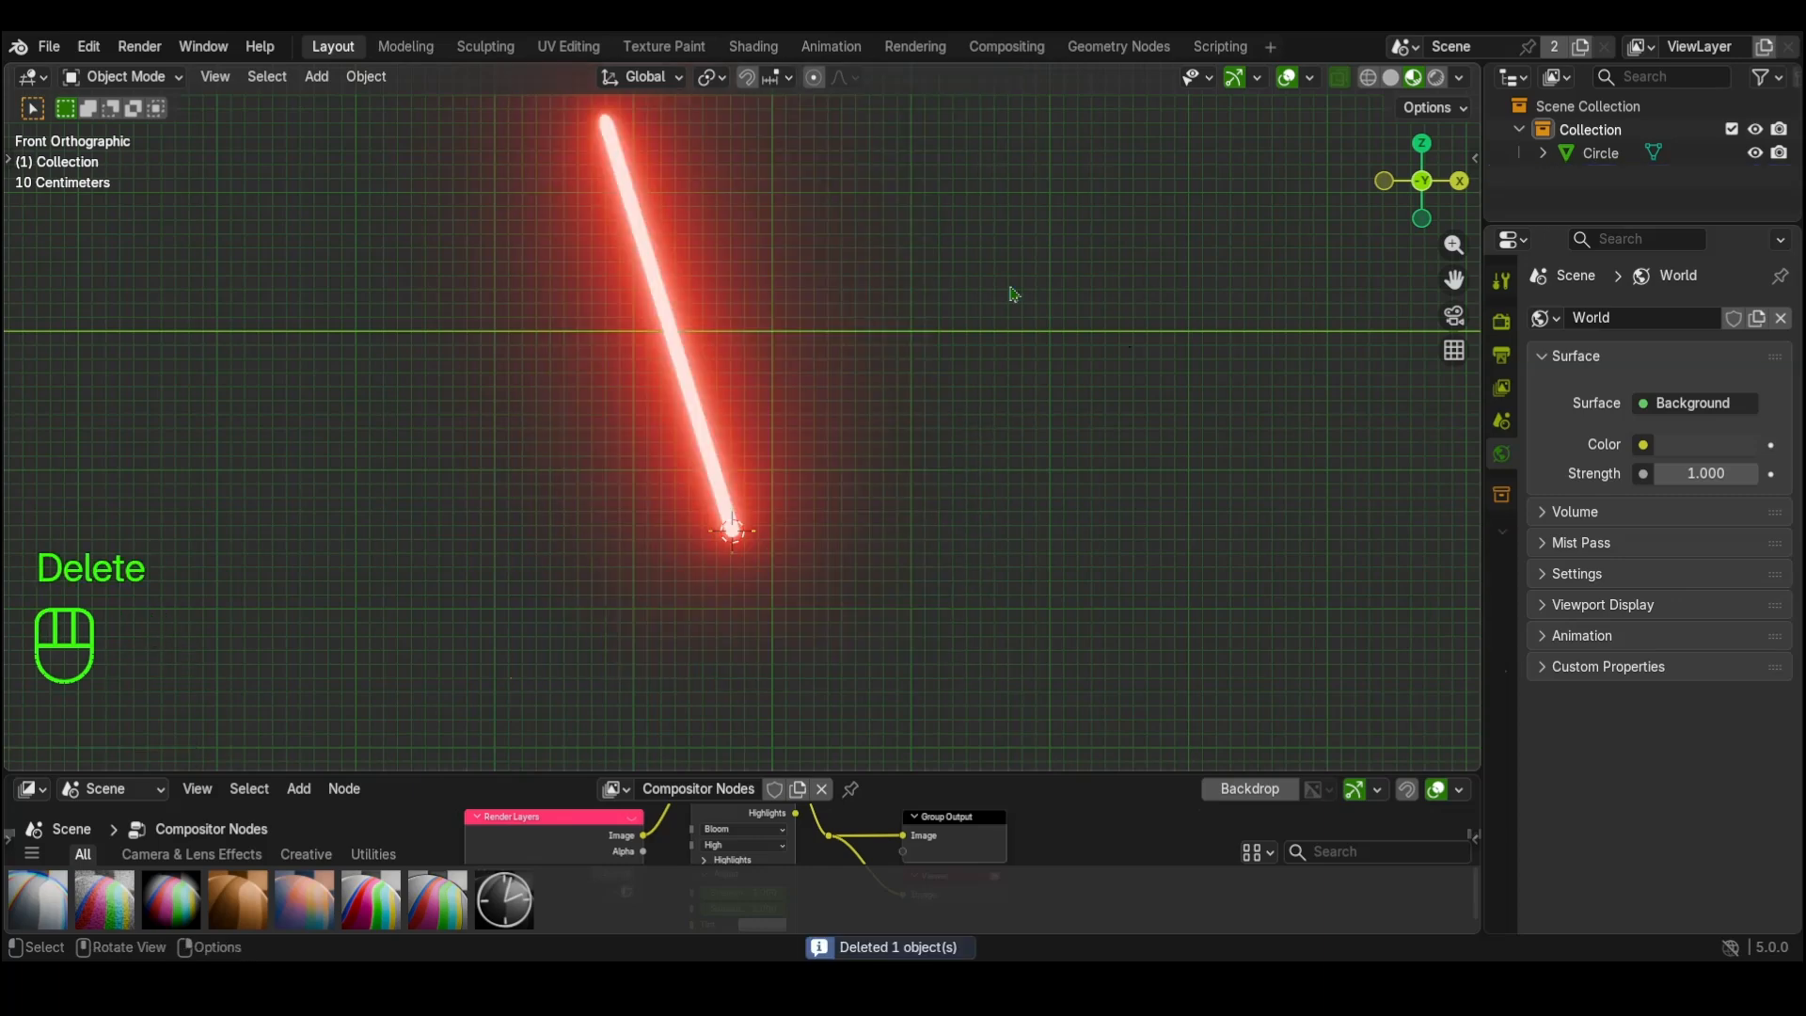
key(shift)
key(shift+c)
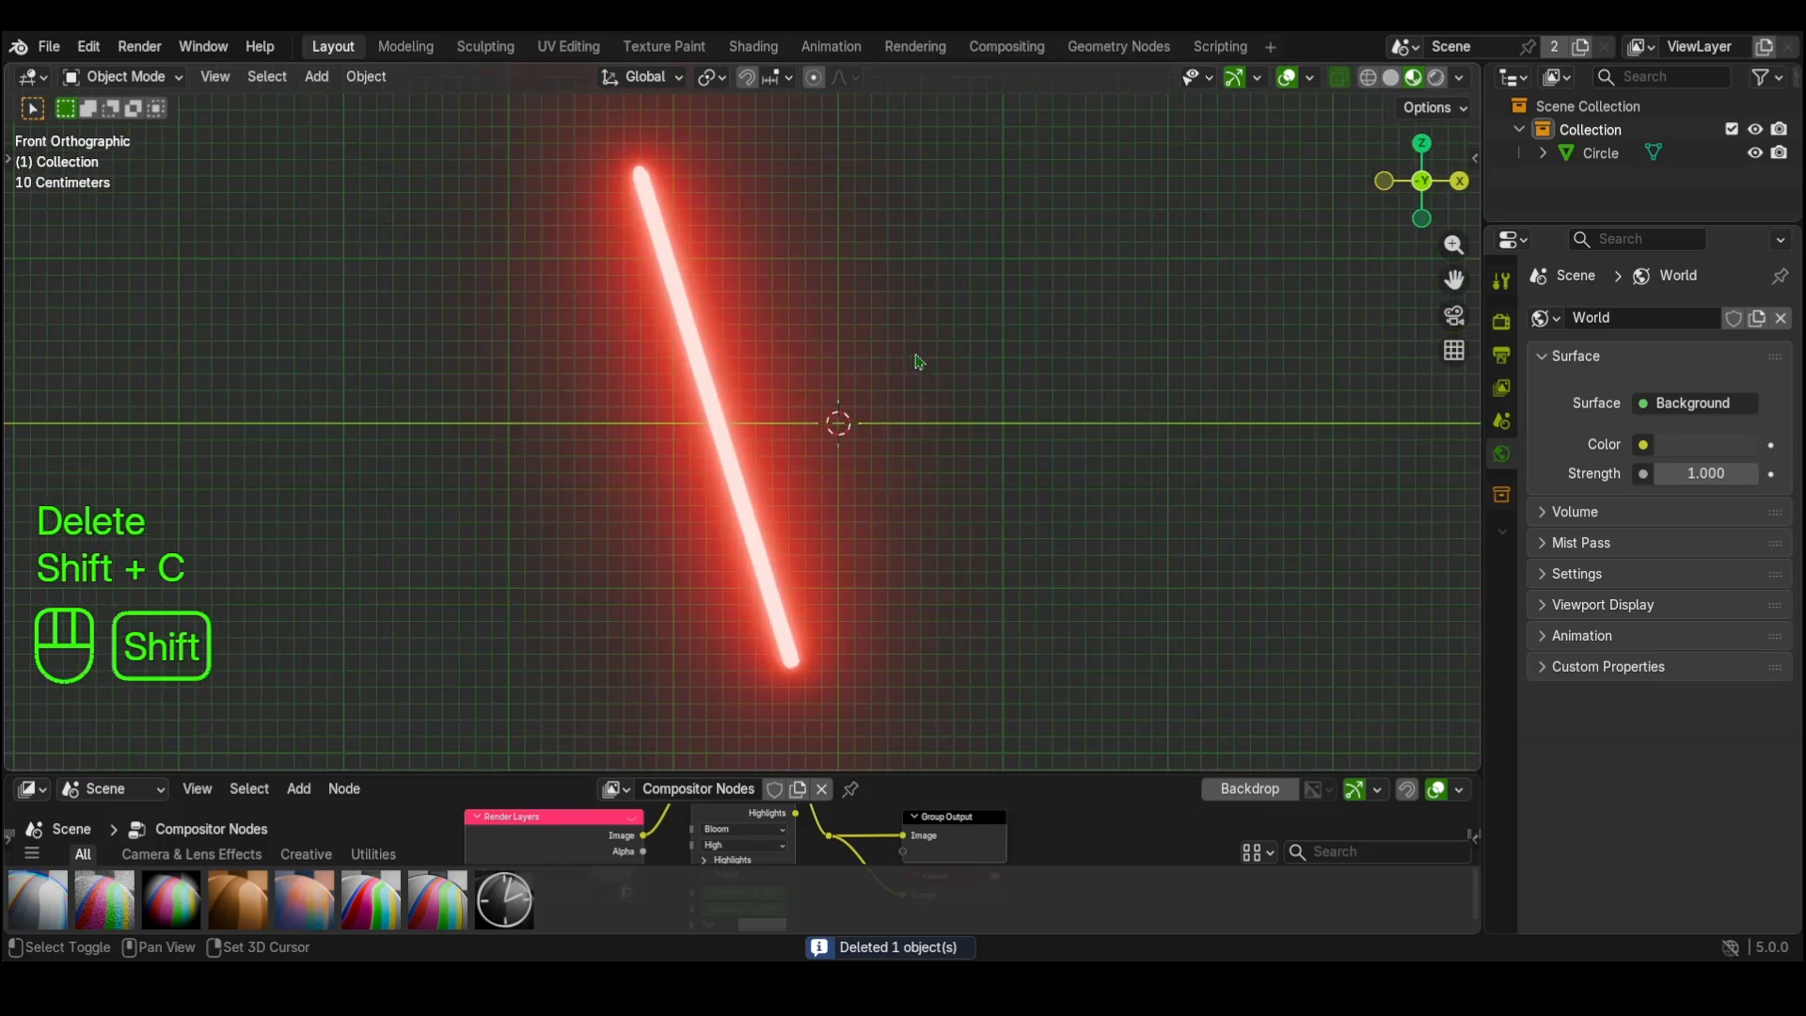
shift+middle_drag(815, 454, 710, 454)
Step: Add a mesh plane at the world origin and rotate it 90 degrees about the X axis
key(shift+a)
mouse_move(697, 465)
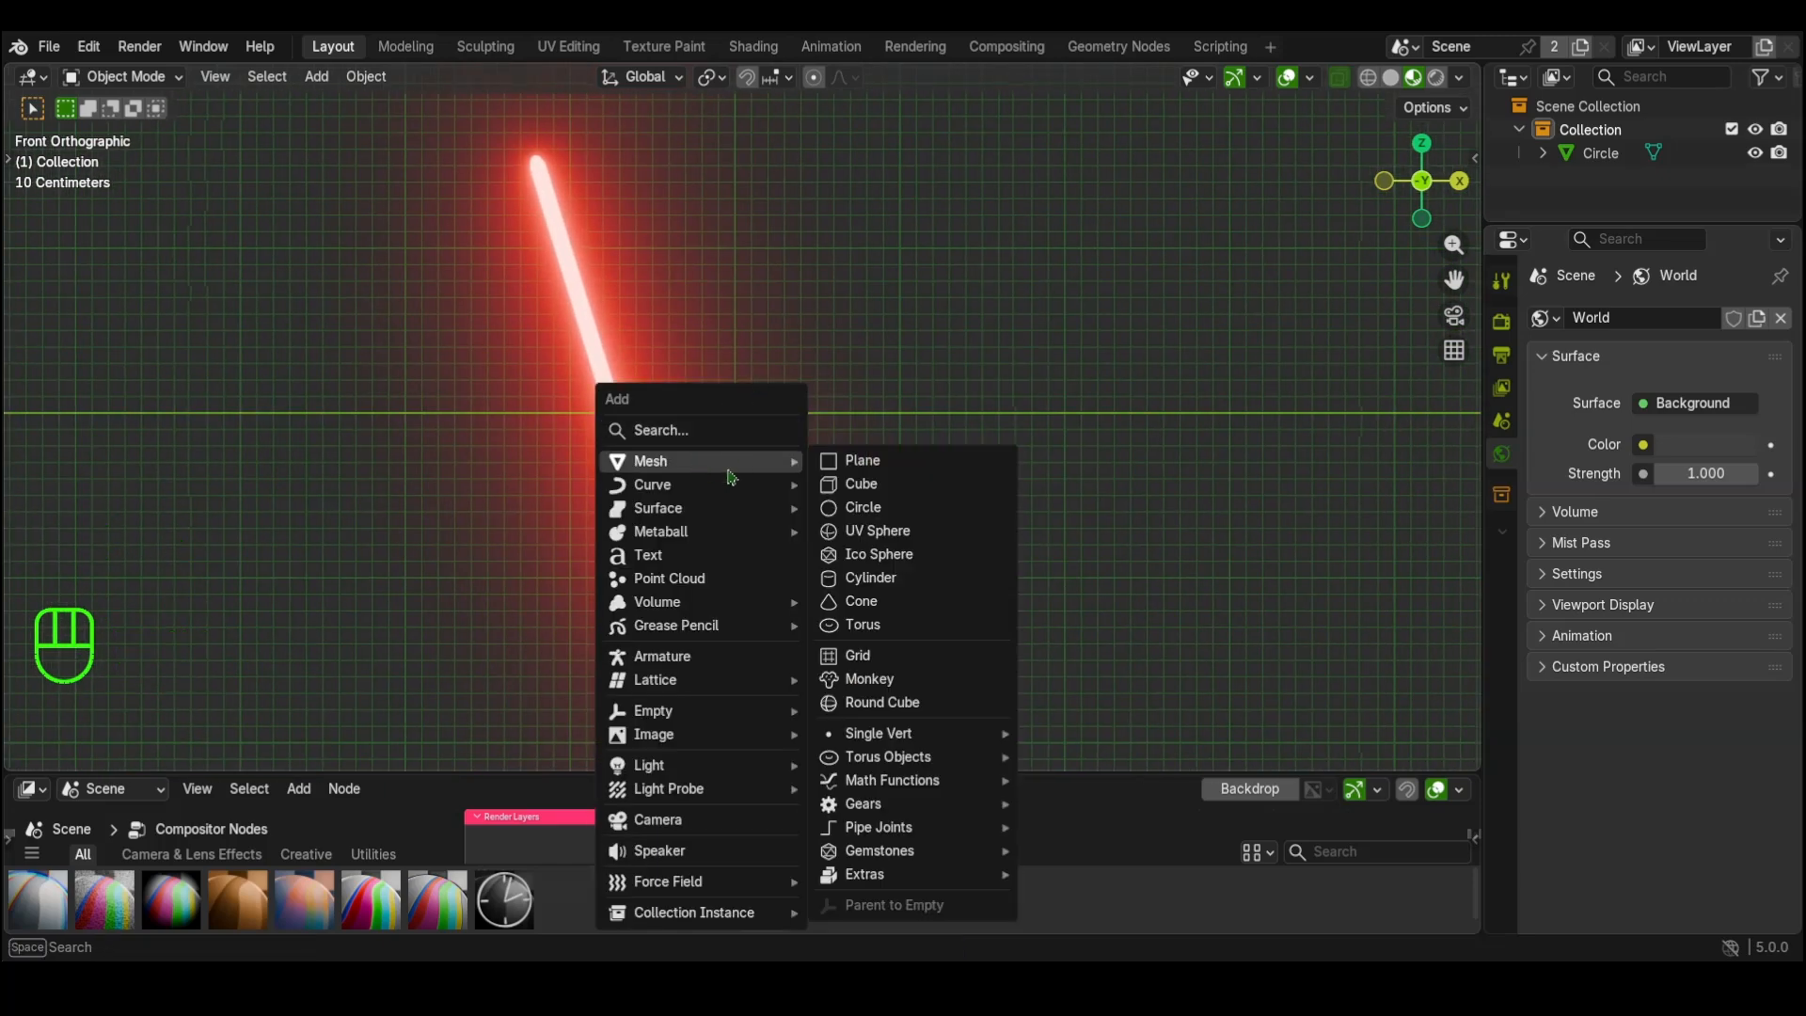
click(863, 460)
text(r)
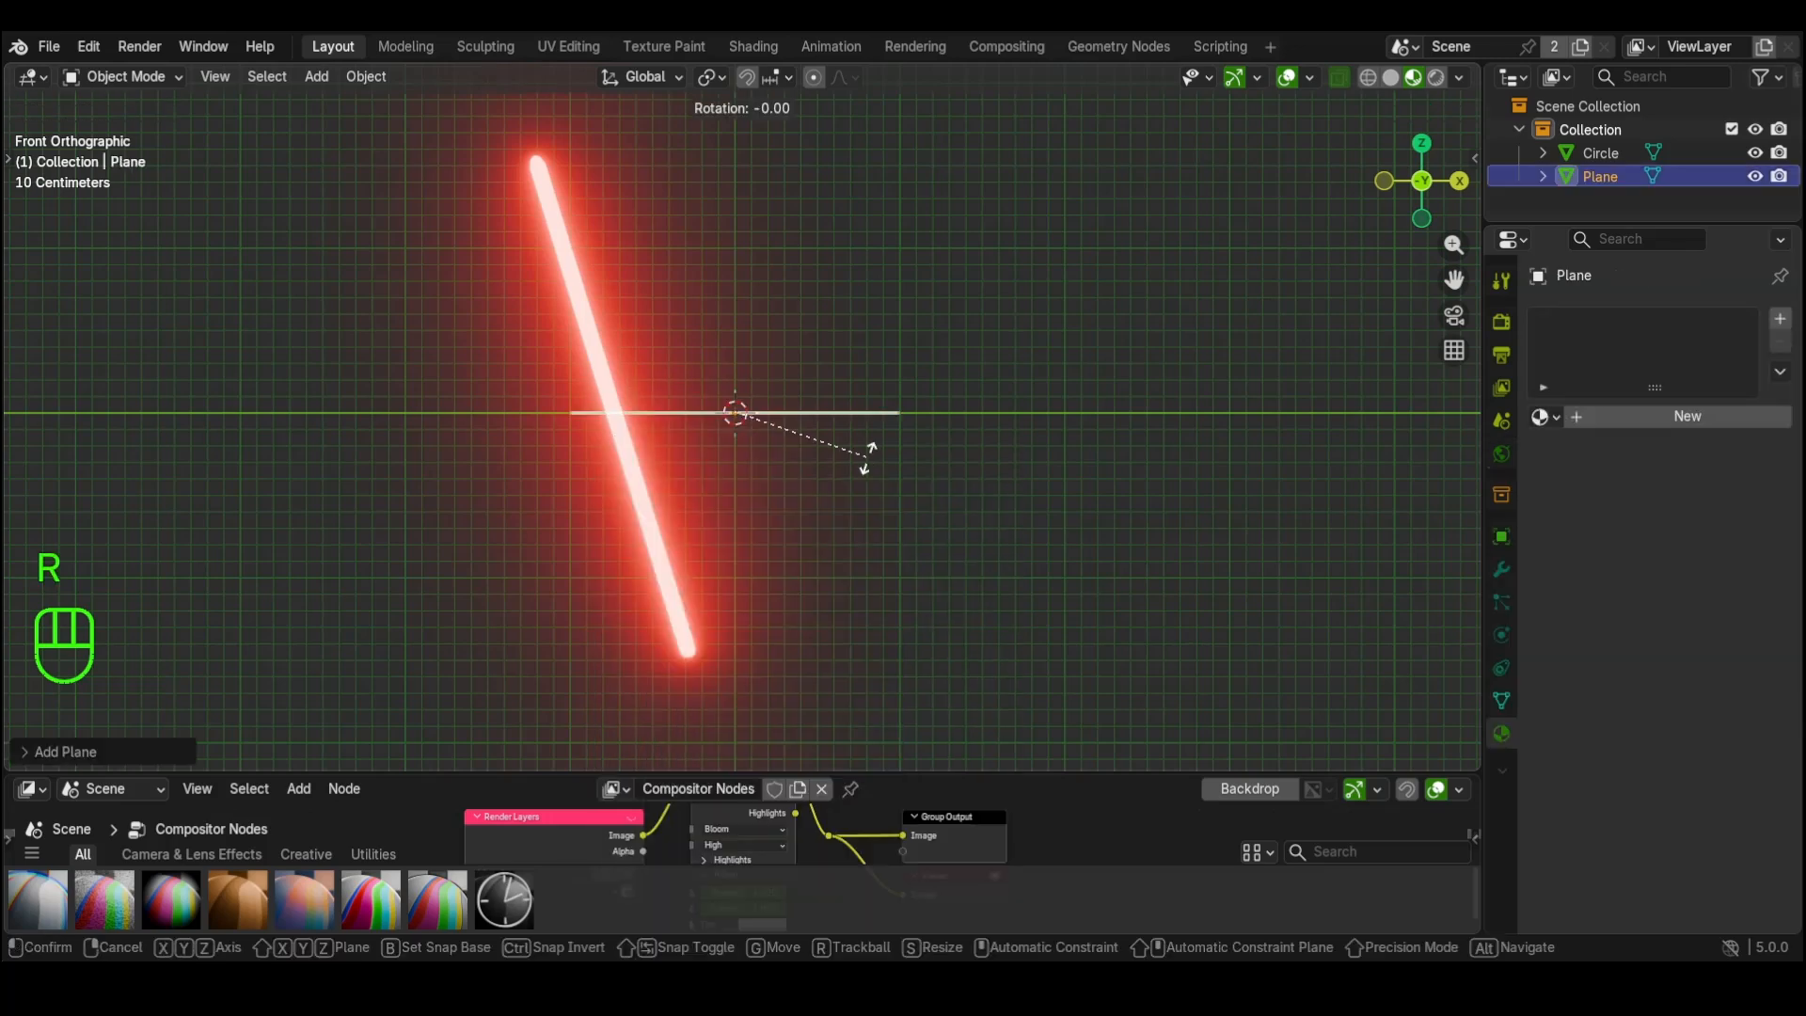
text(x90)
key(Return)
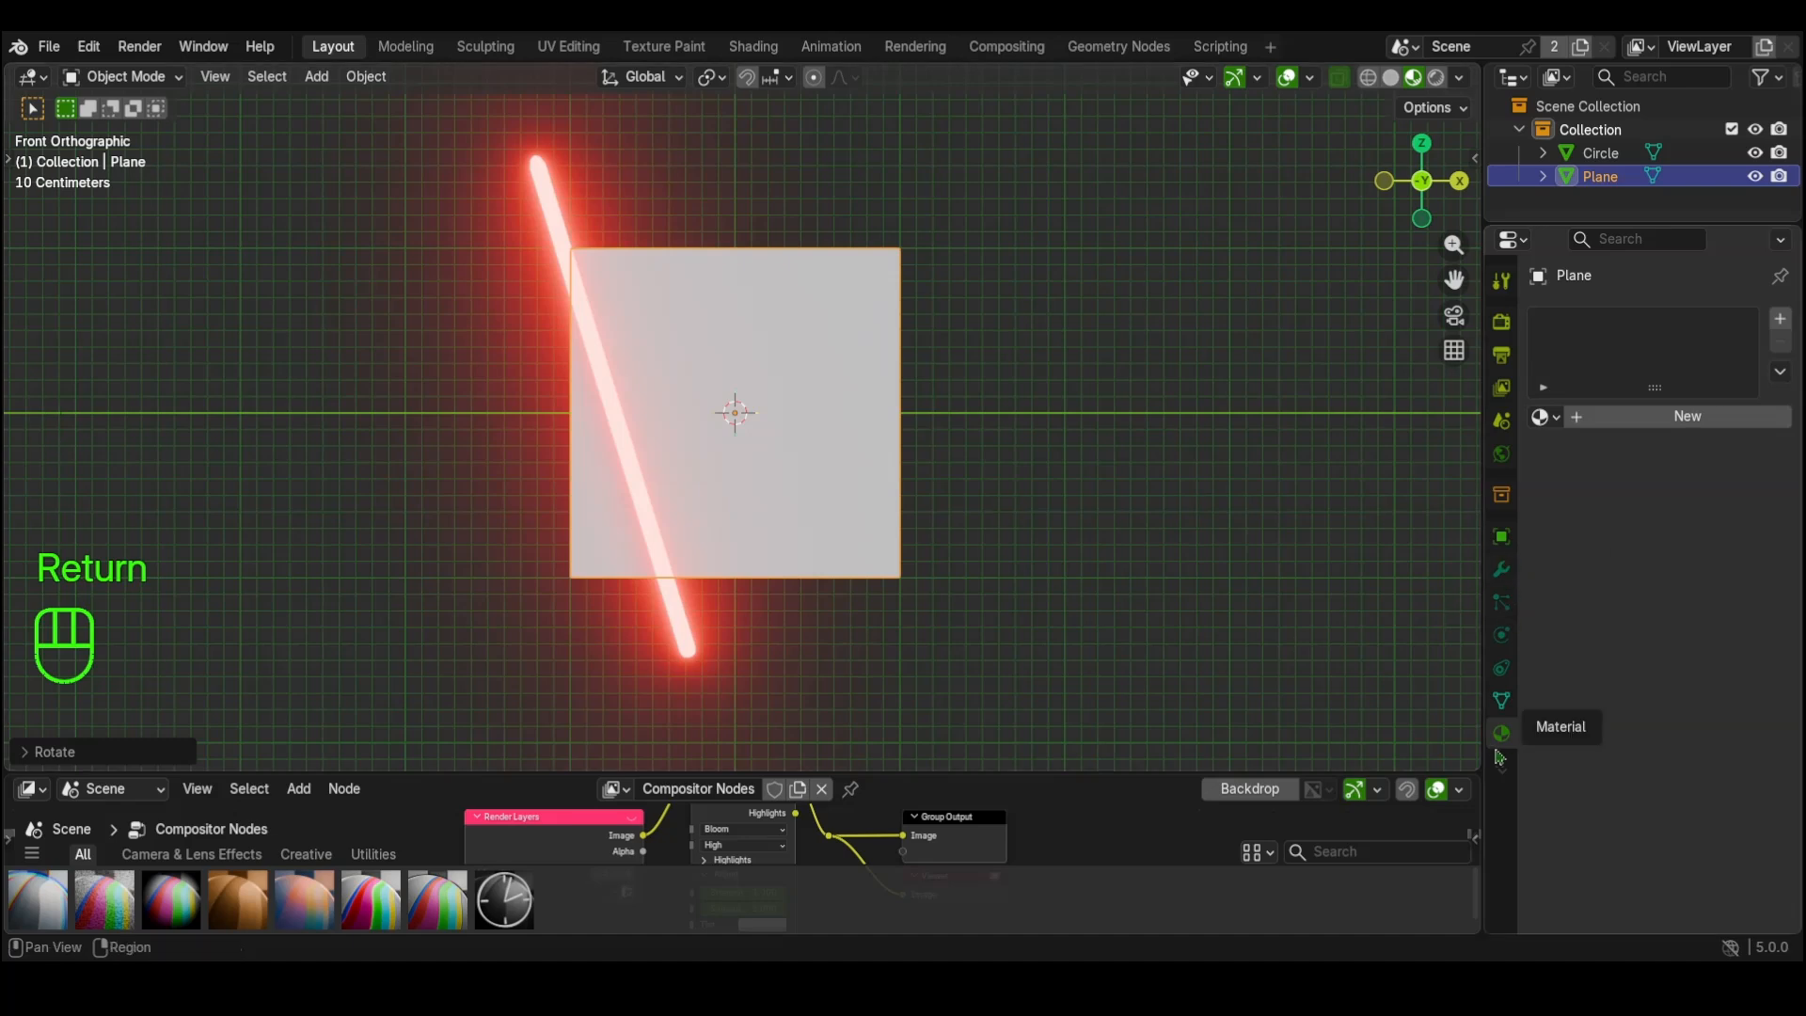
Step: Create a new material on the plane and name it "image"
click(1616, 428)
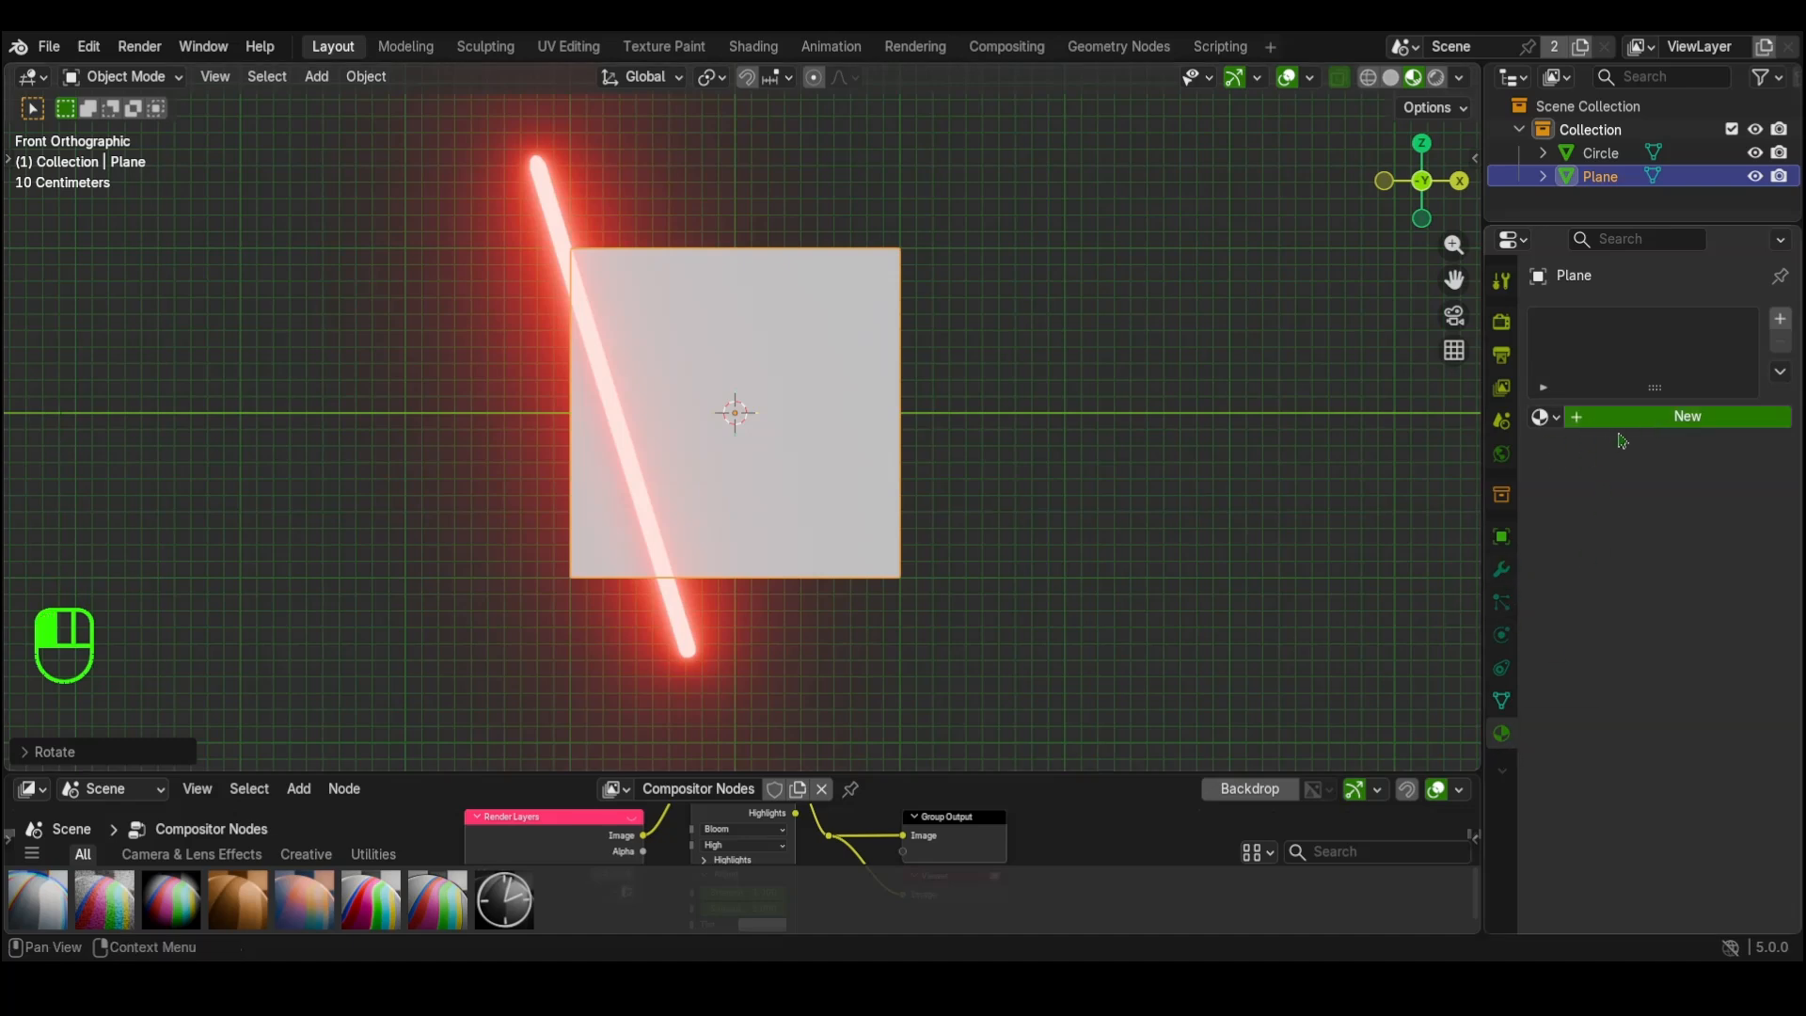
double_click(1632, 420)
text(im)
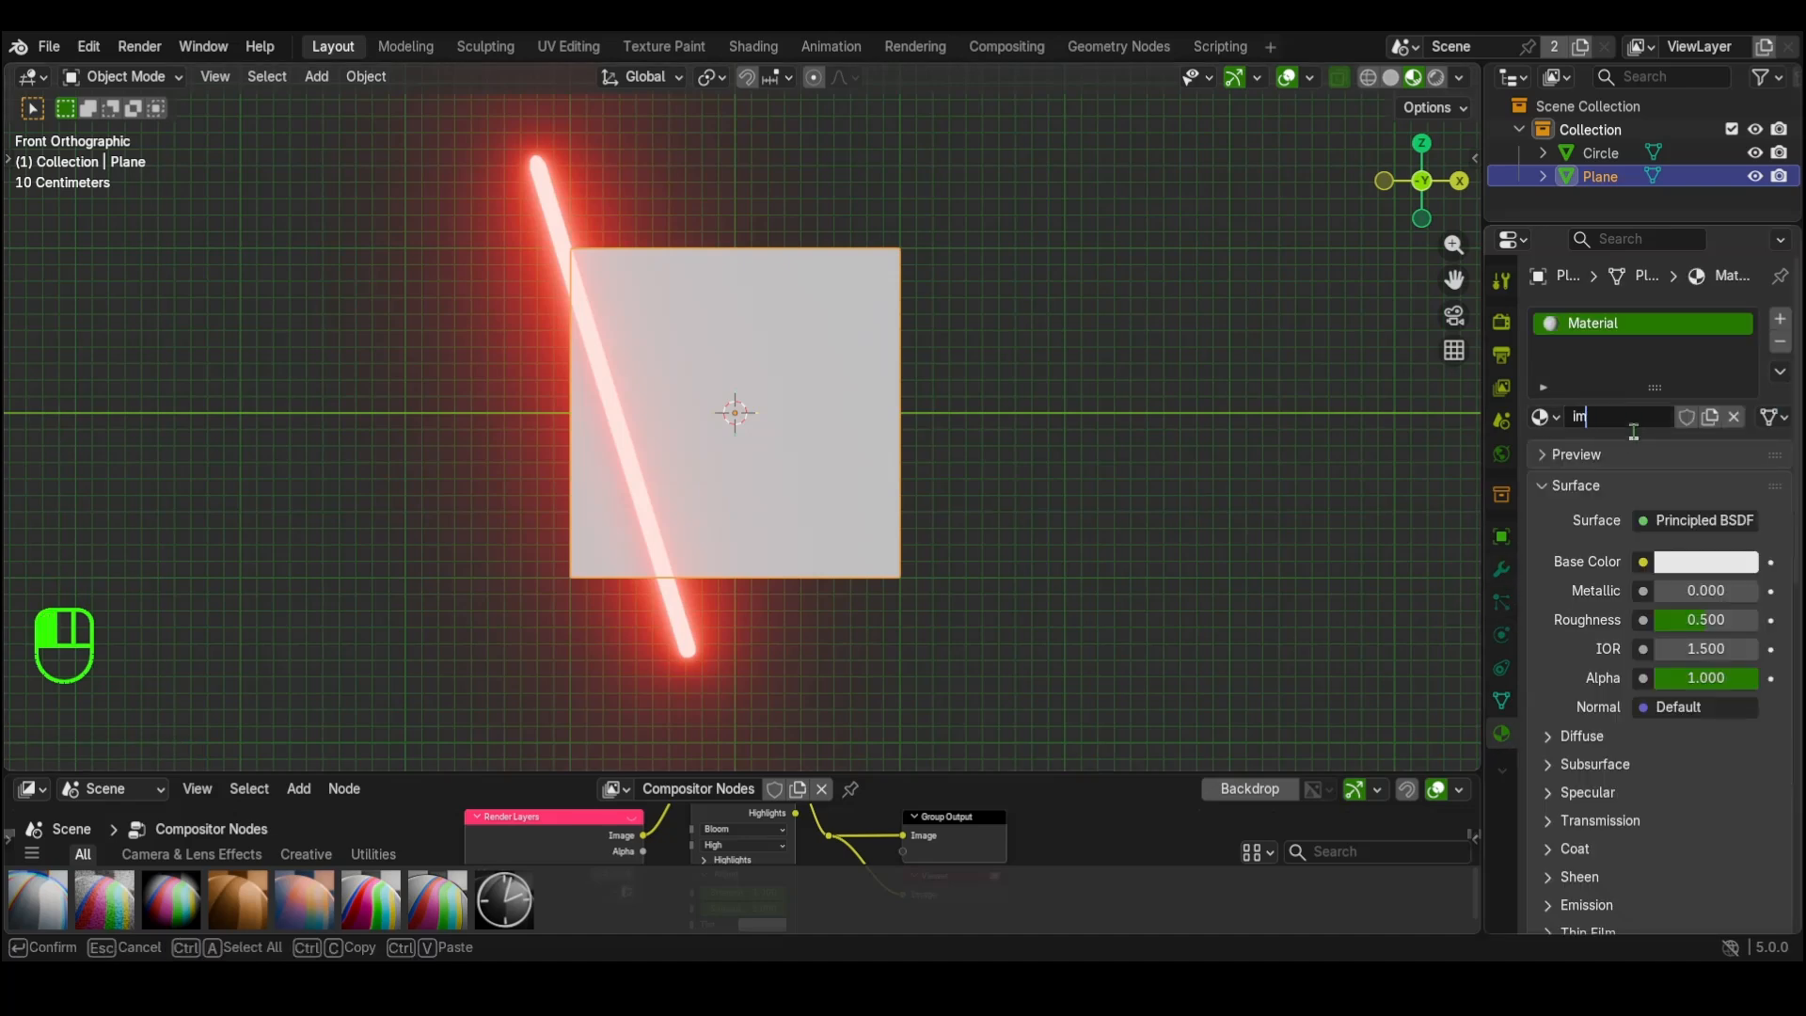
text(age)
key(Return)
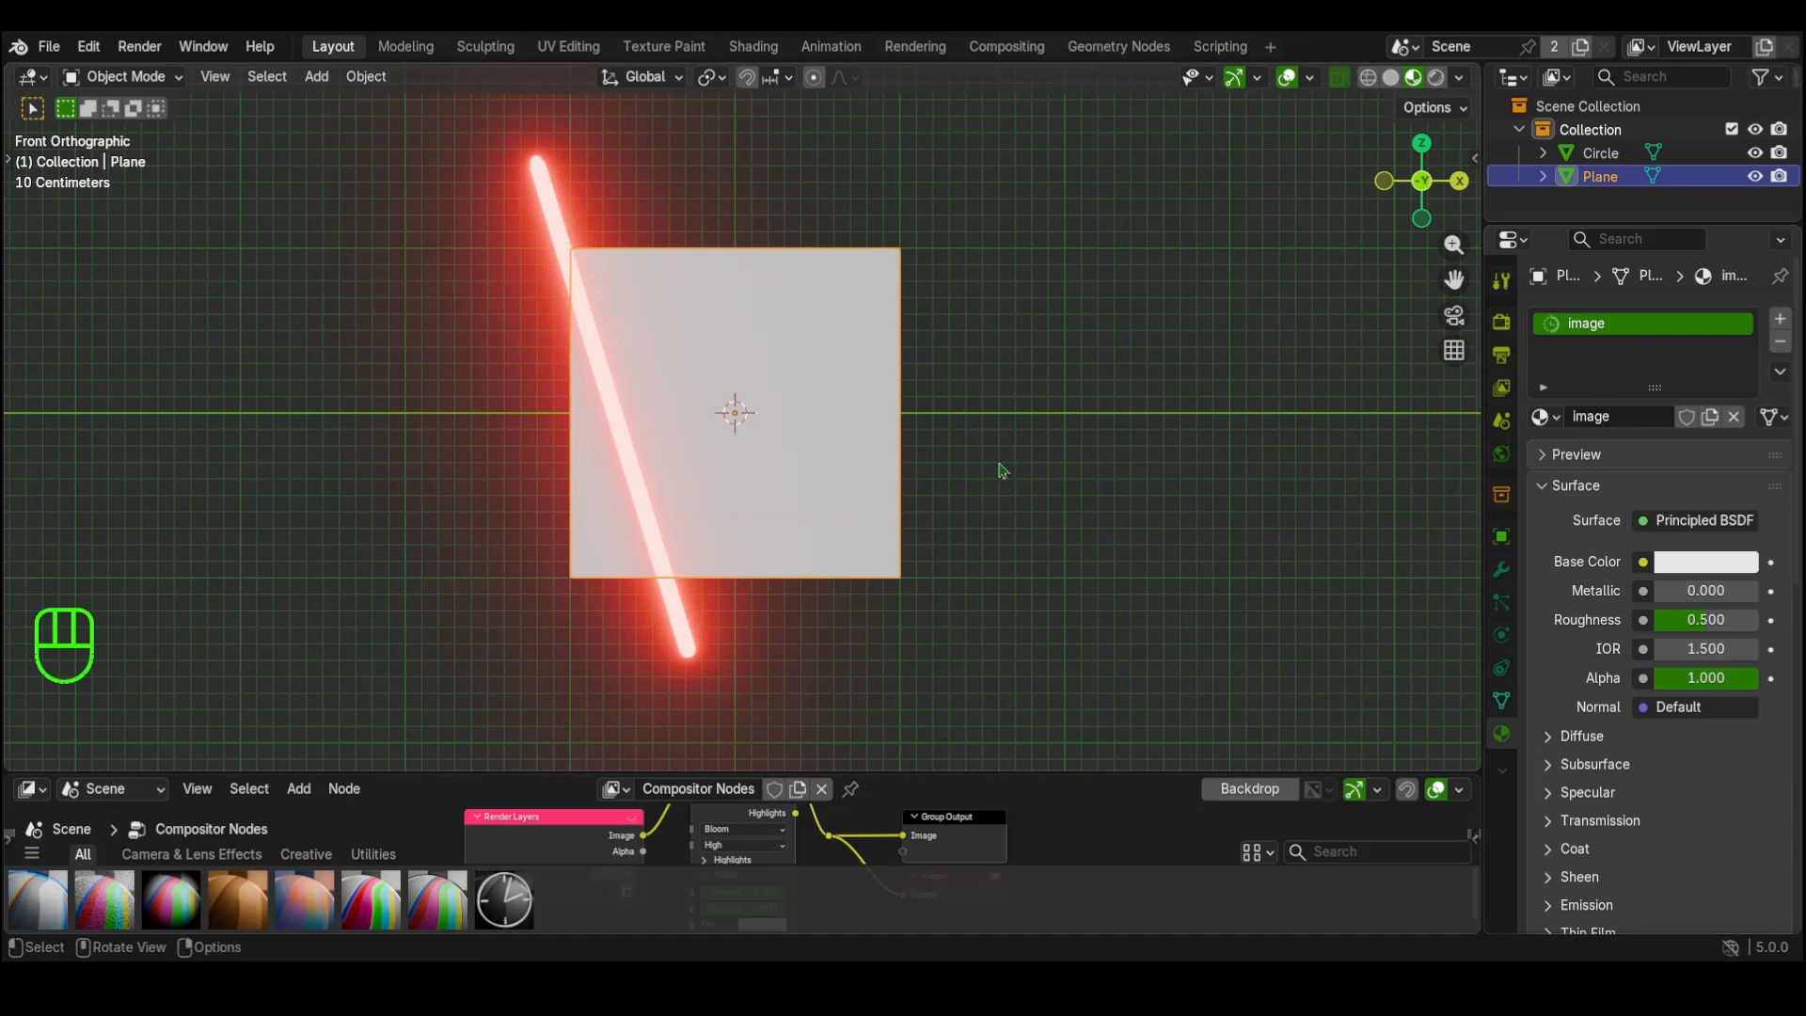
Step: Change the image material's surface to Emission and load the reference photo as an Image Texture for its color
click(1751, 522)
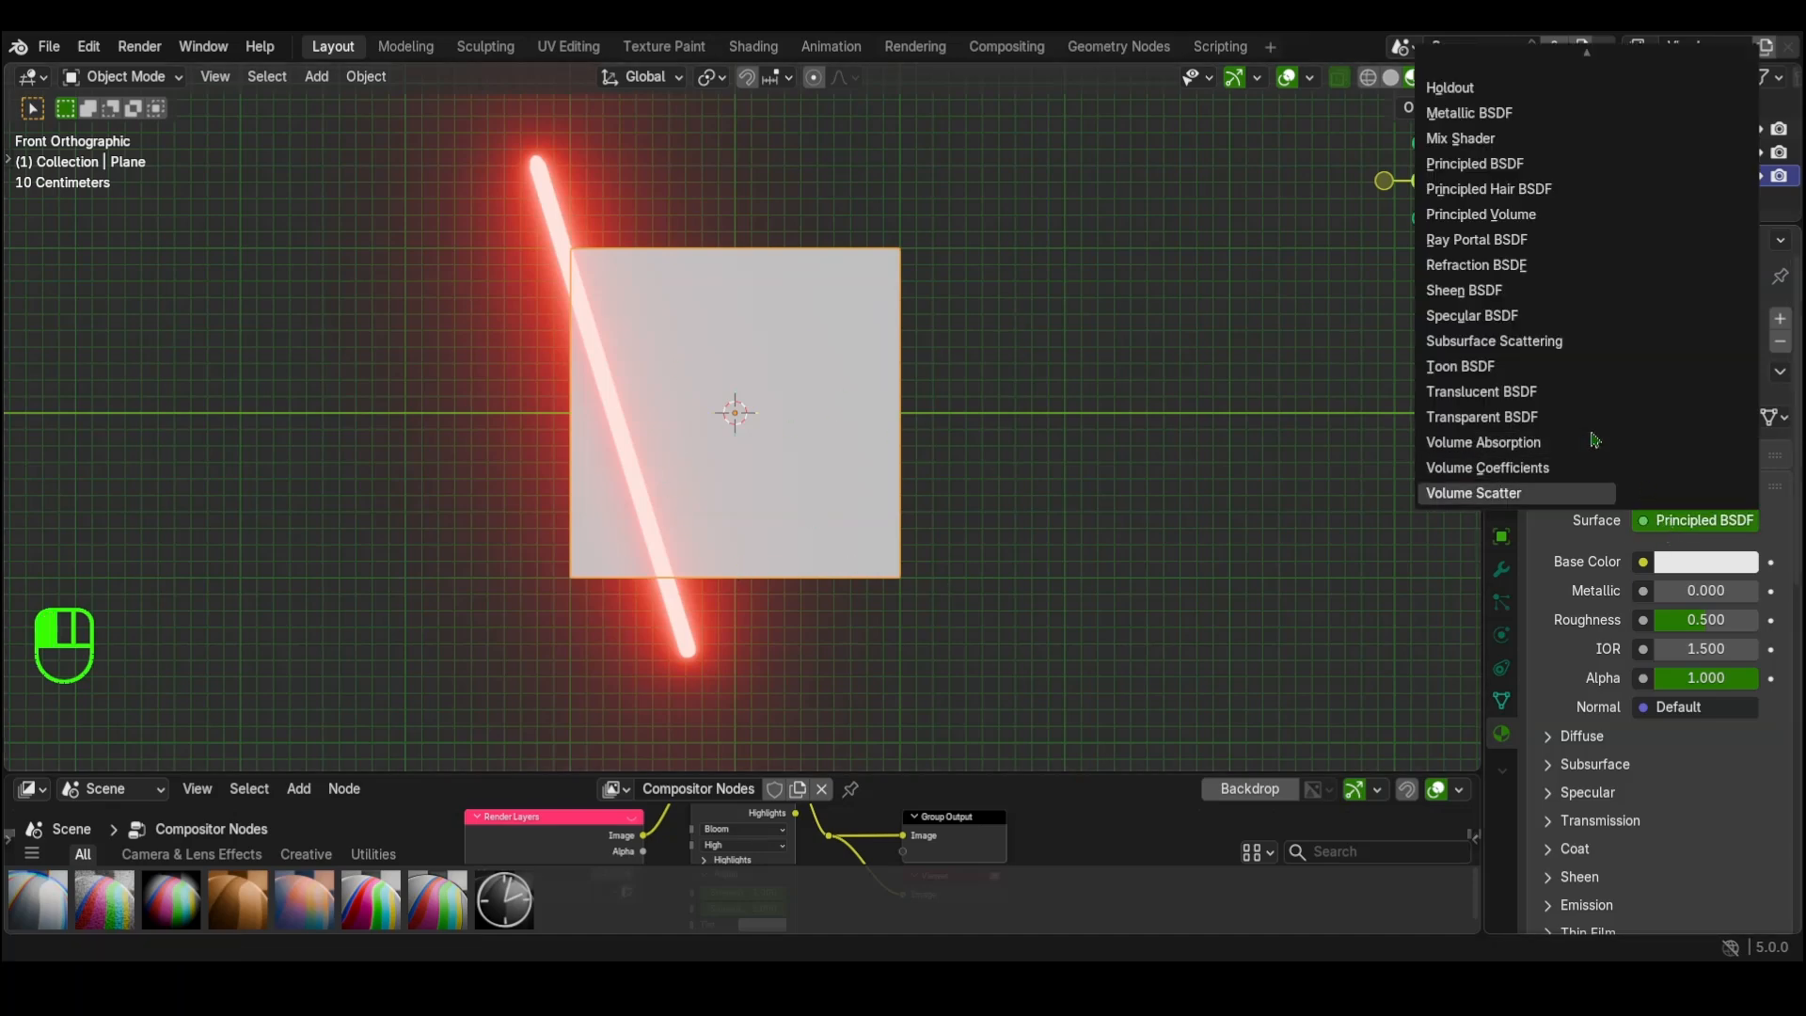
scroll(1698, 421, up, 5)
click(1529, 144)
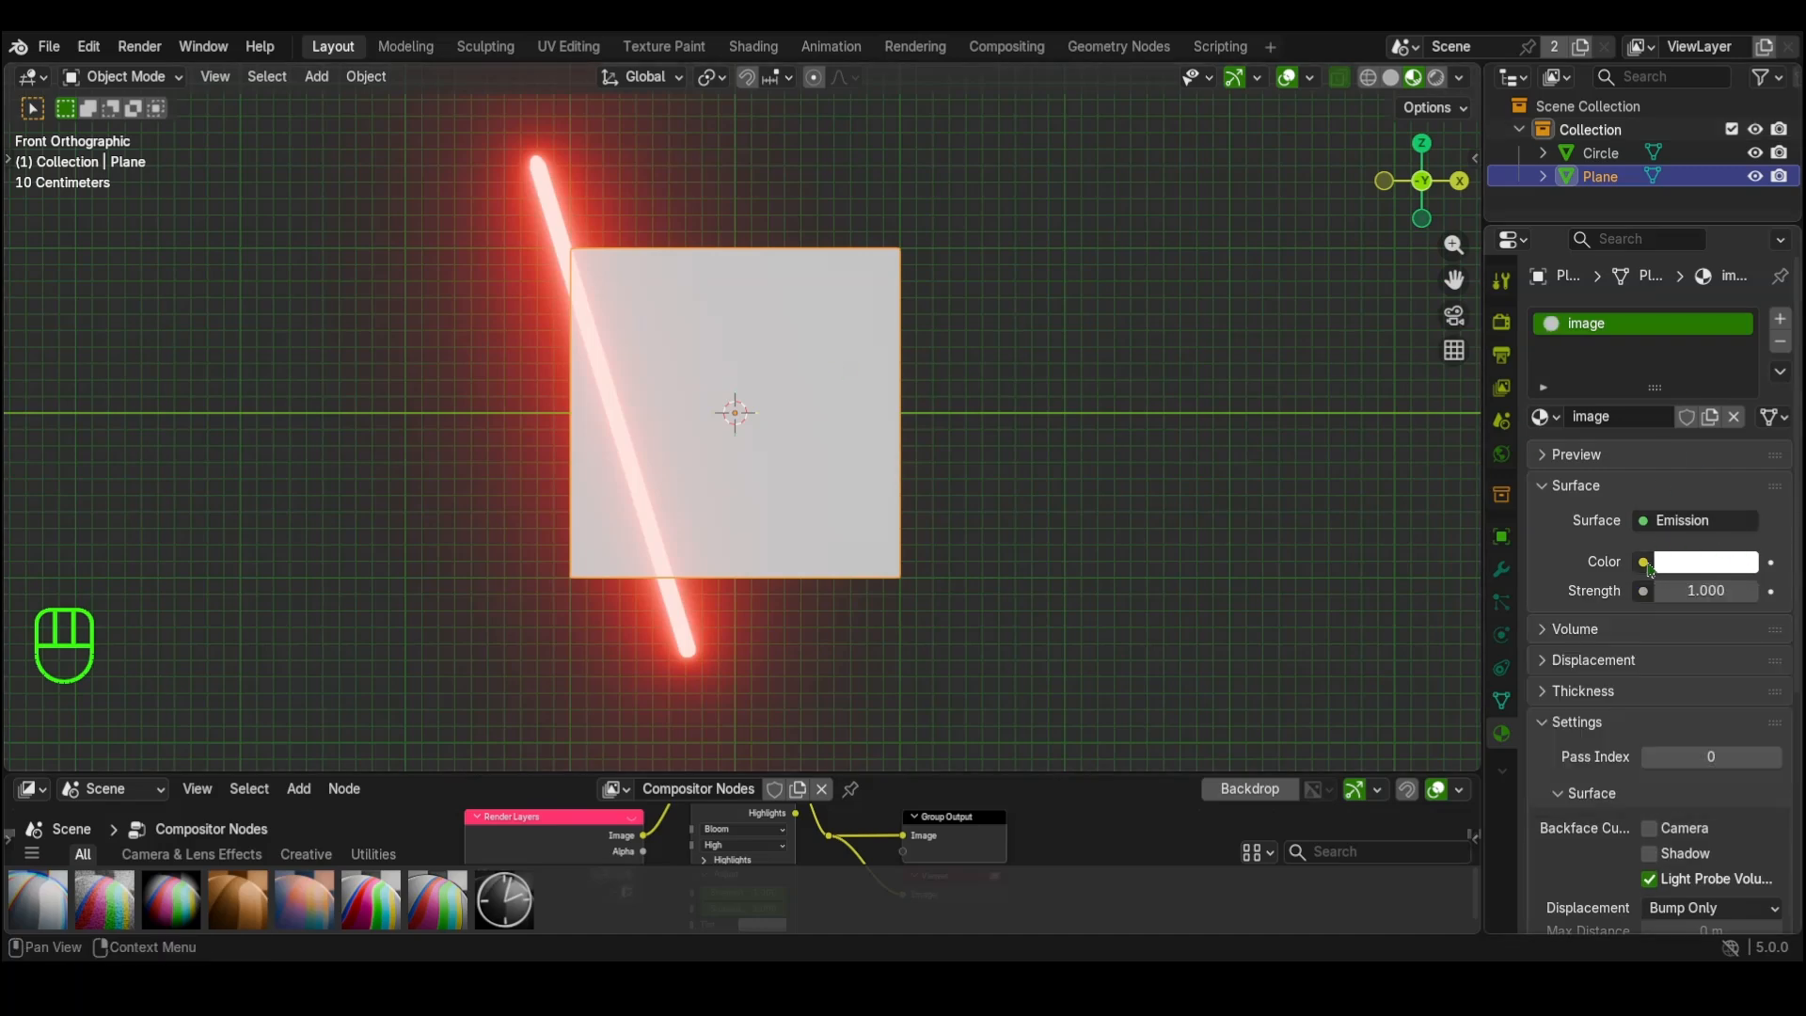
click(1643, 561)
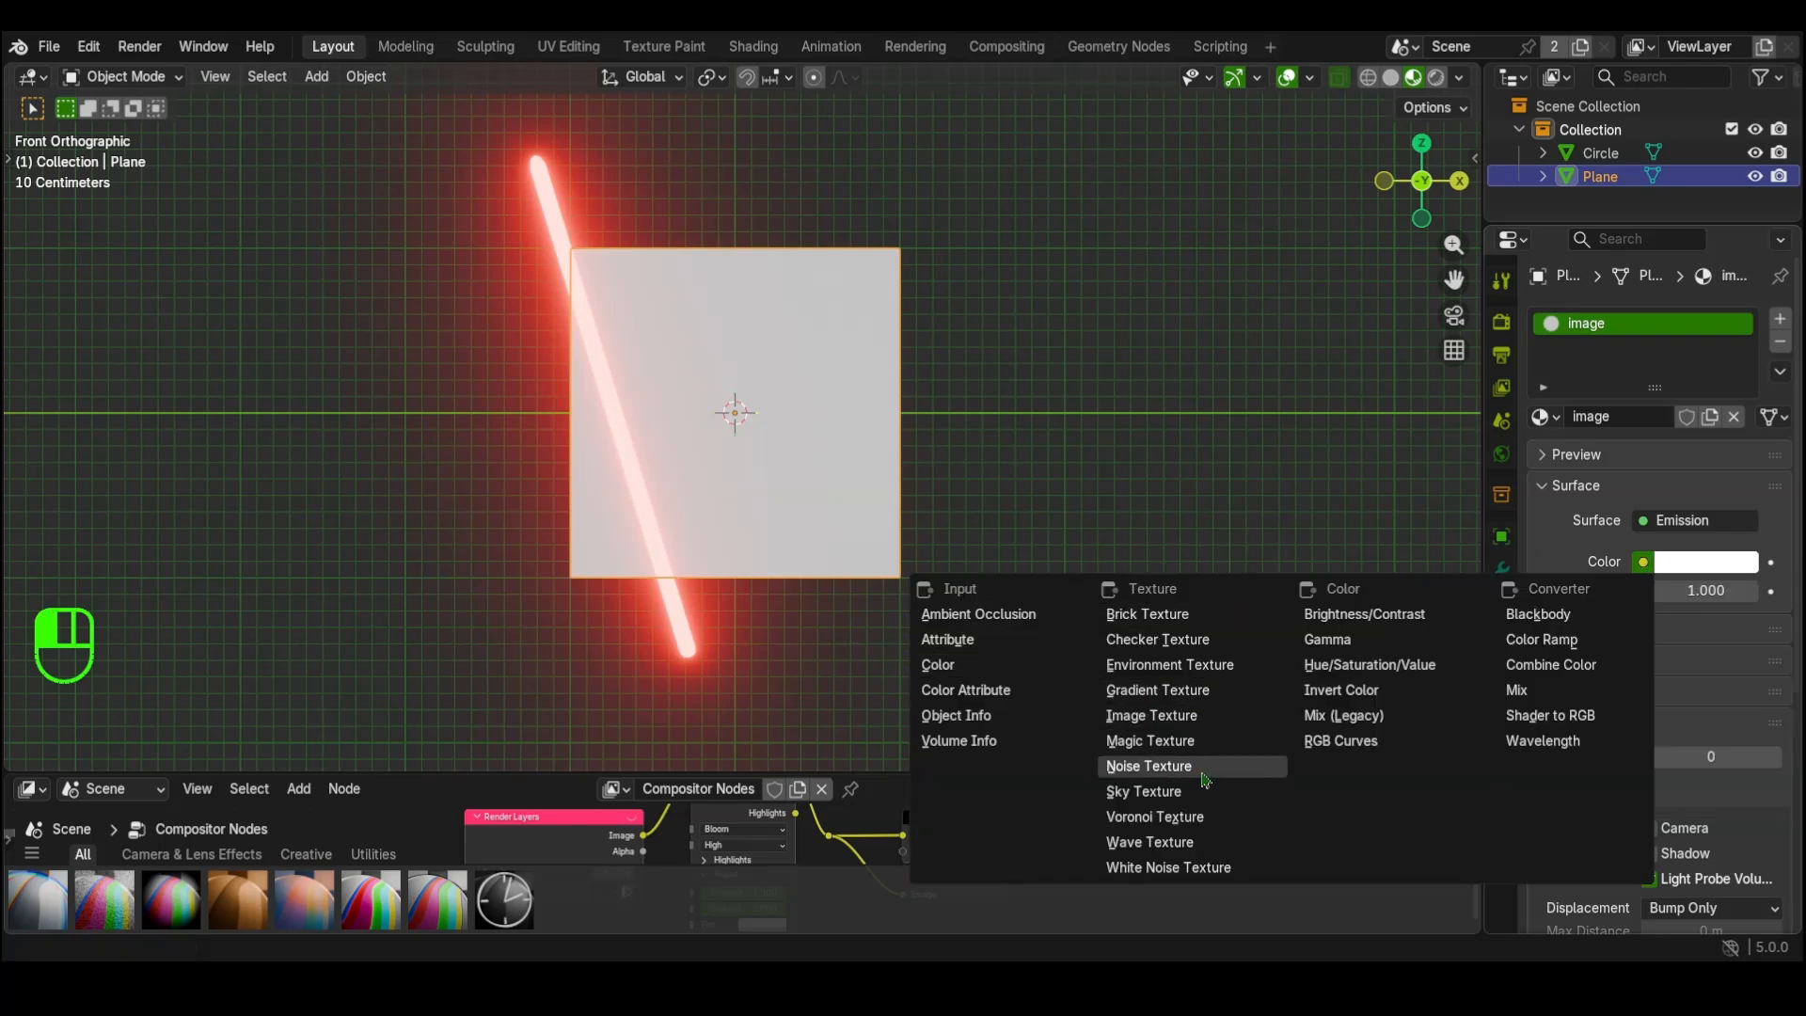
click(1203, 716)
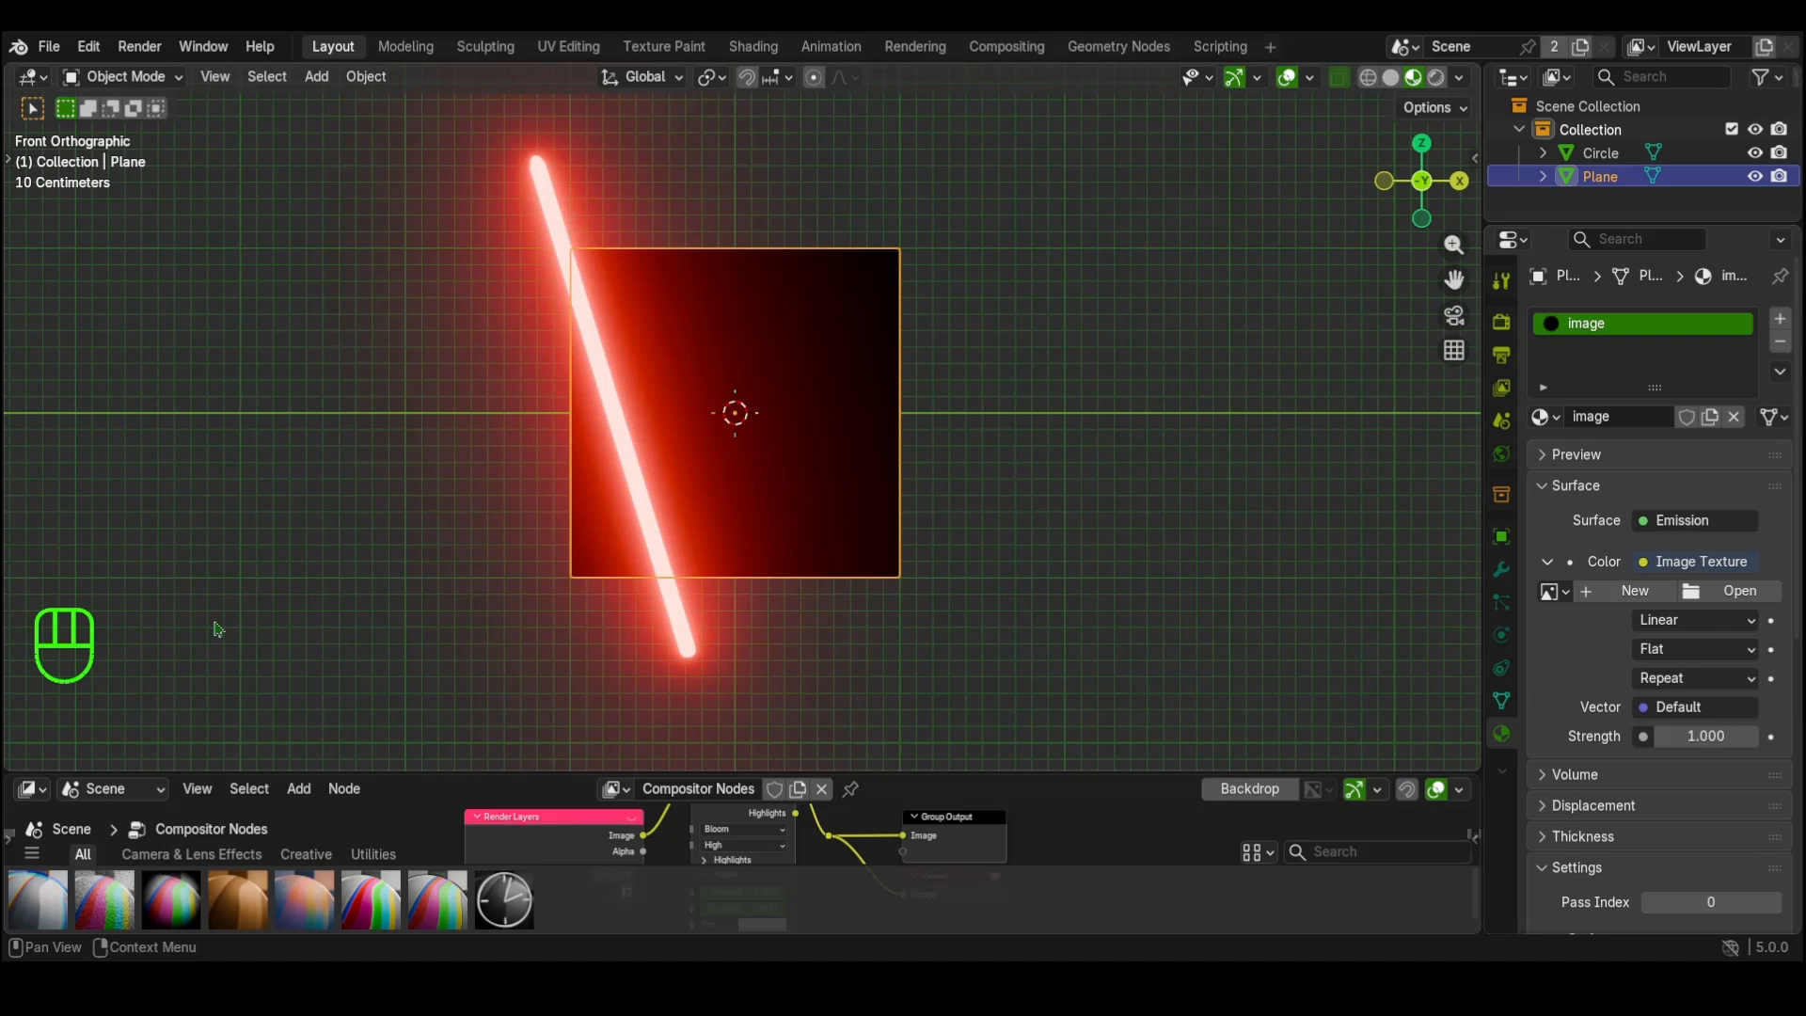
scroll(695, 428, up, 8)
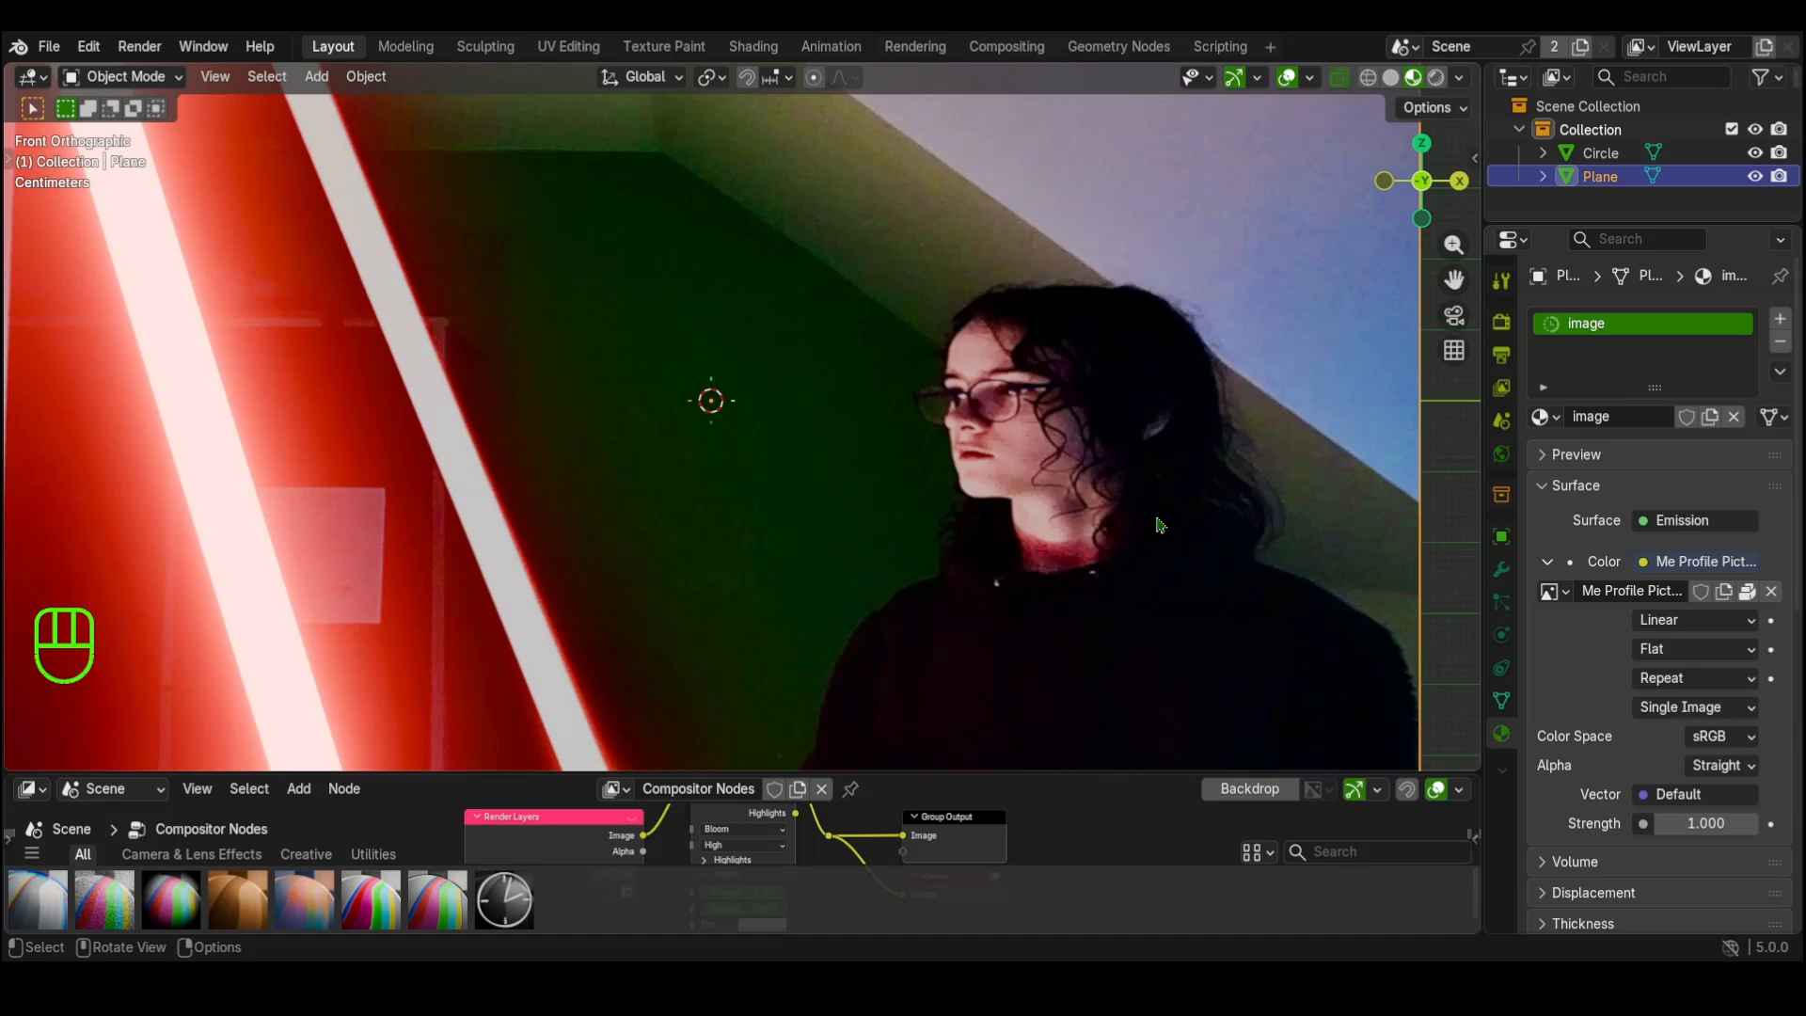
scroll(866, 456, down, 7)
key(s)
key(z)
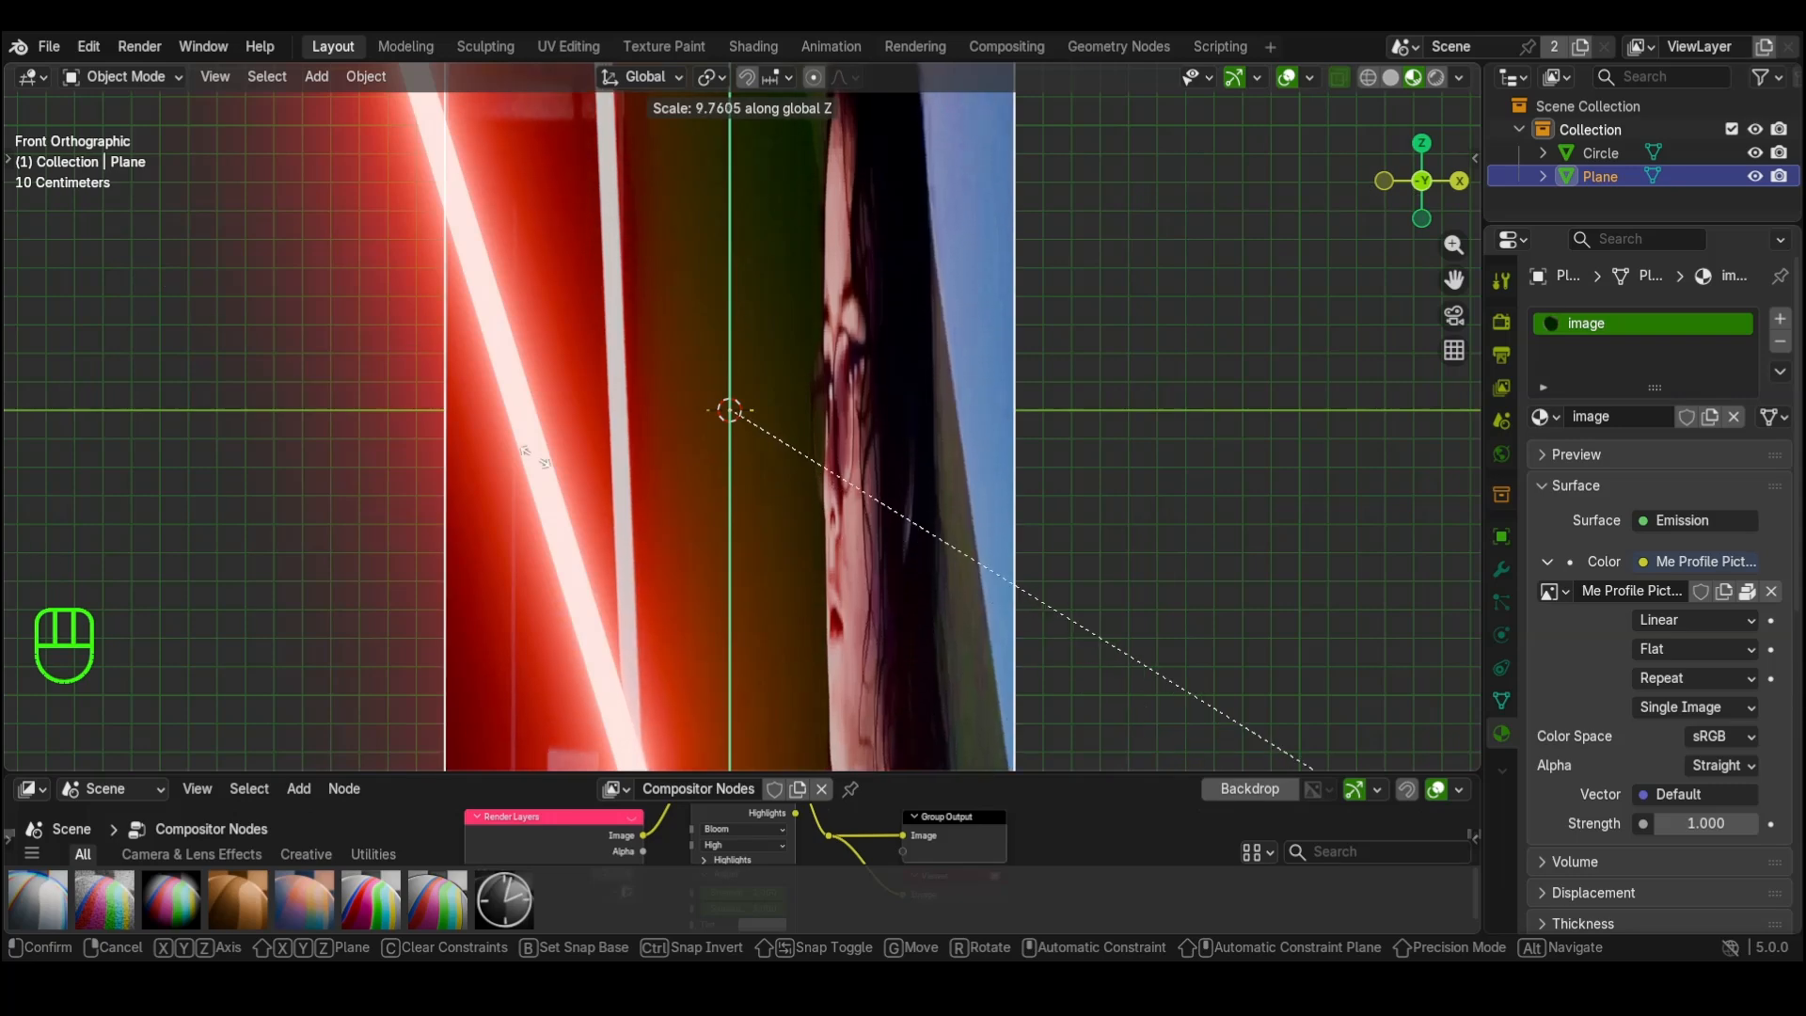
right_click(697, 152)
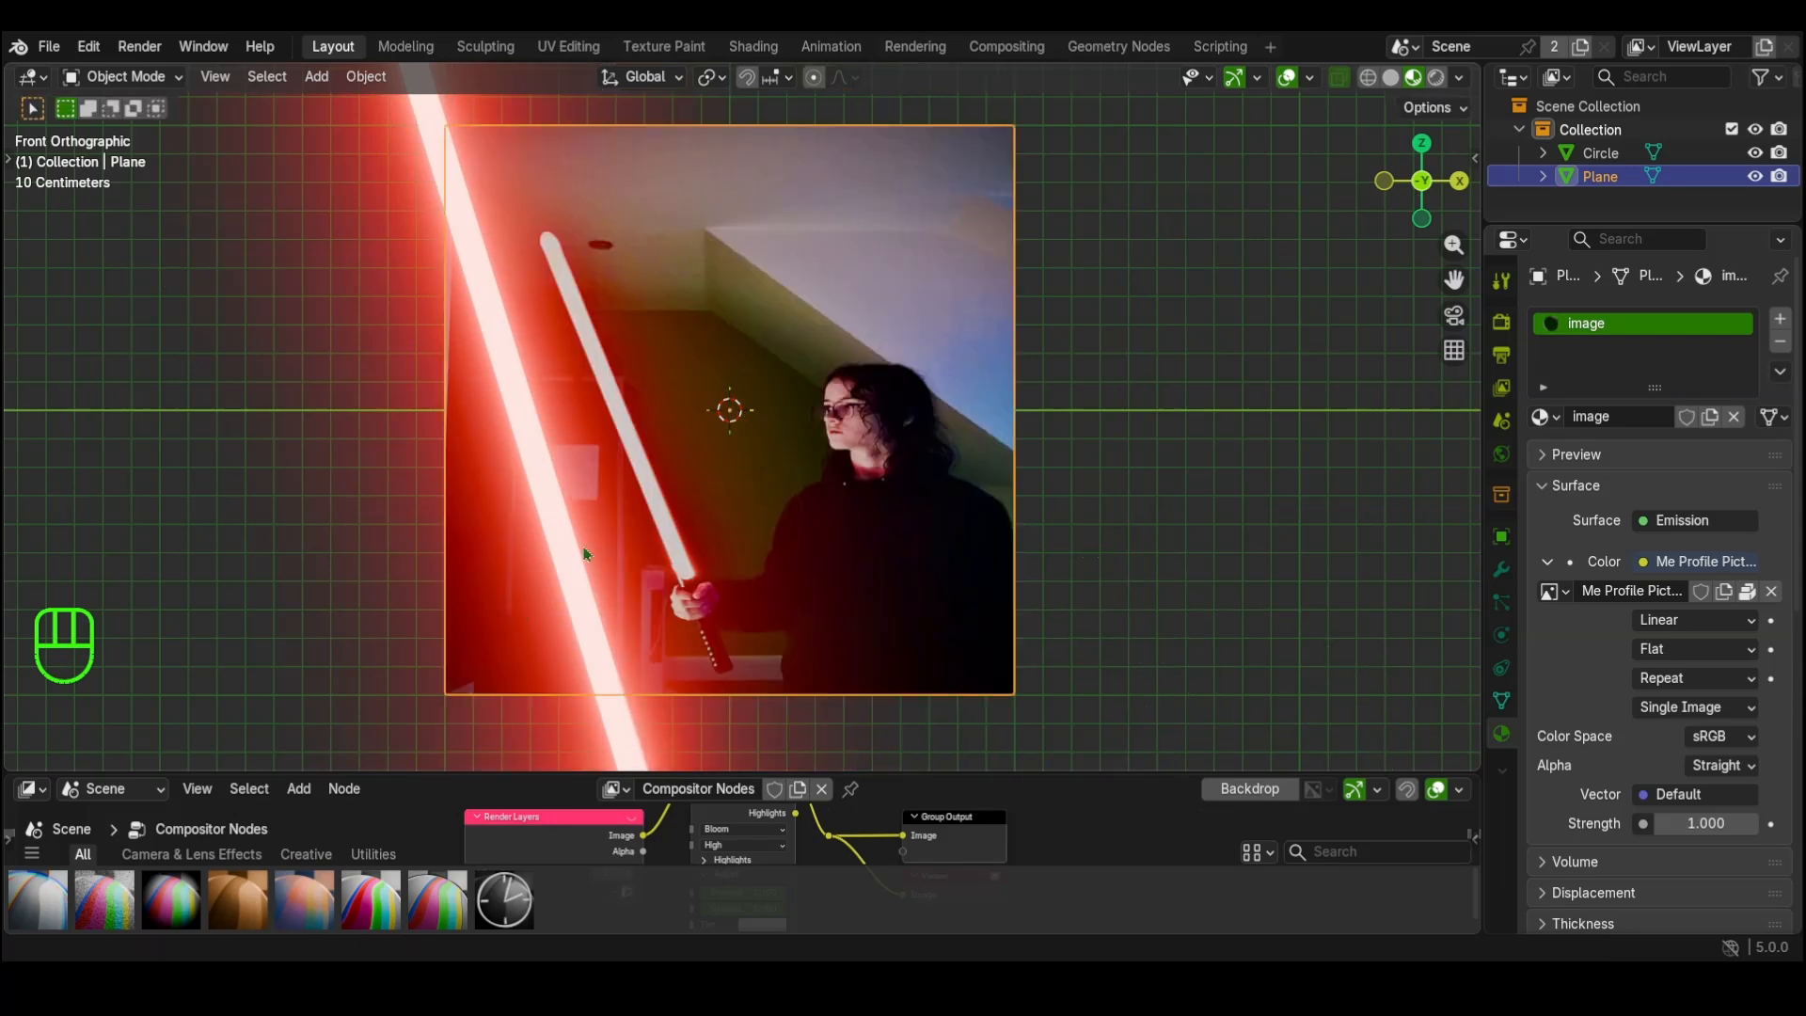
Step: Stretch the plane along the Z axis until the photo has natural portrait proportions
key(s)
key(z)
shift+click(684, 652)
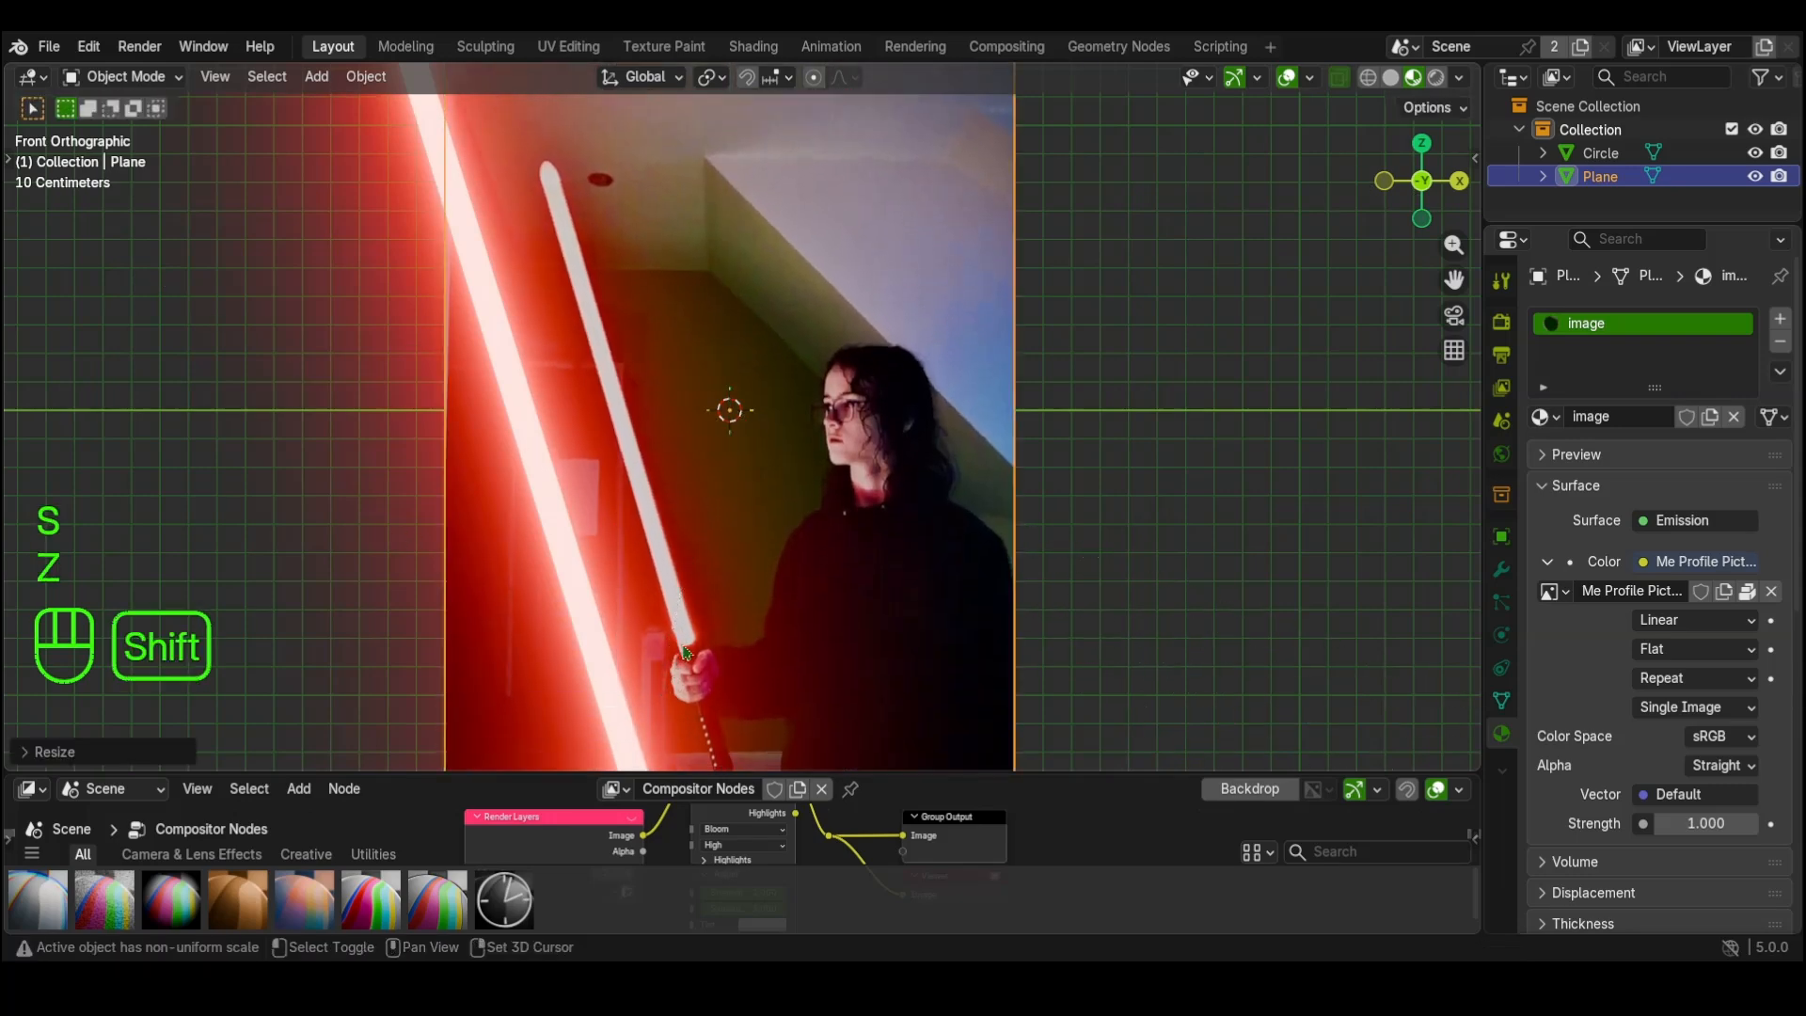
scroll(715, 611, down, 4)
scroll(1048, 617, up, 7)
key(s)
key(z)
click(1109, 628)
scroll(764, 608, down, 4)
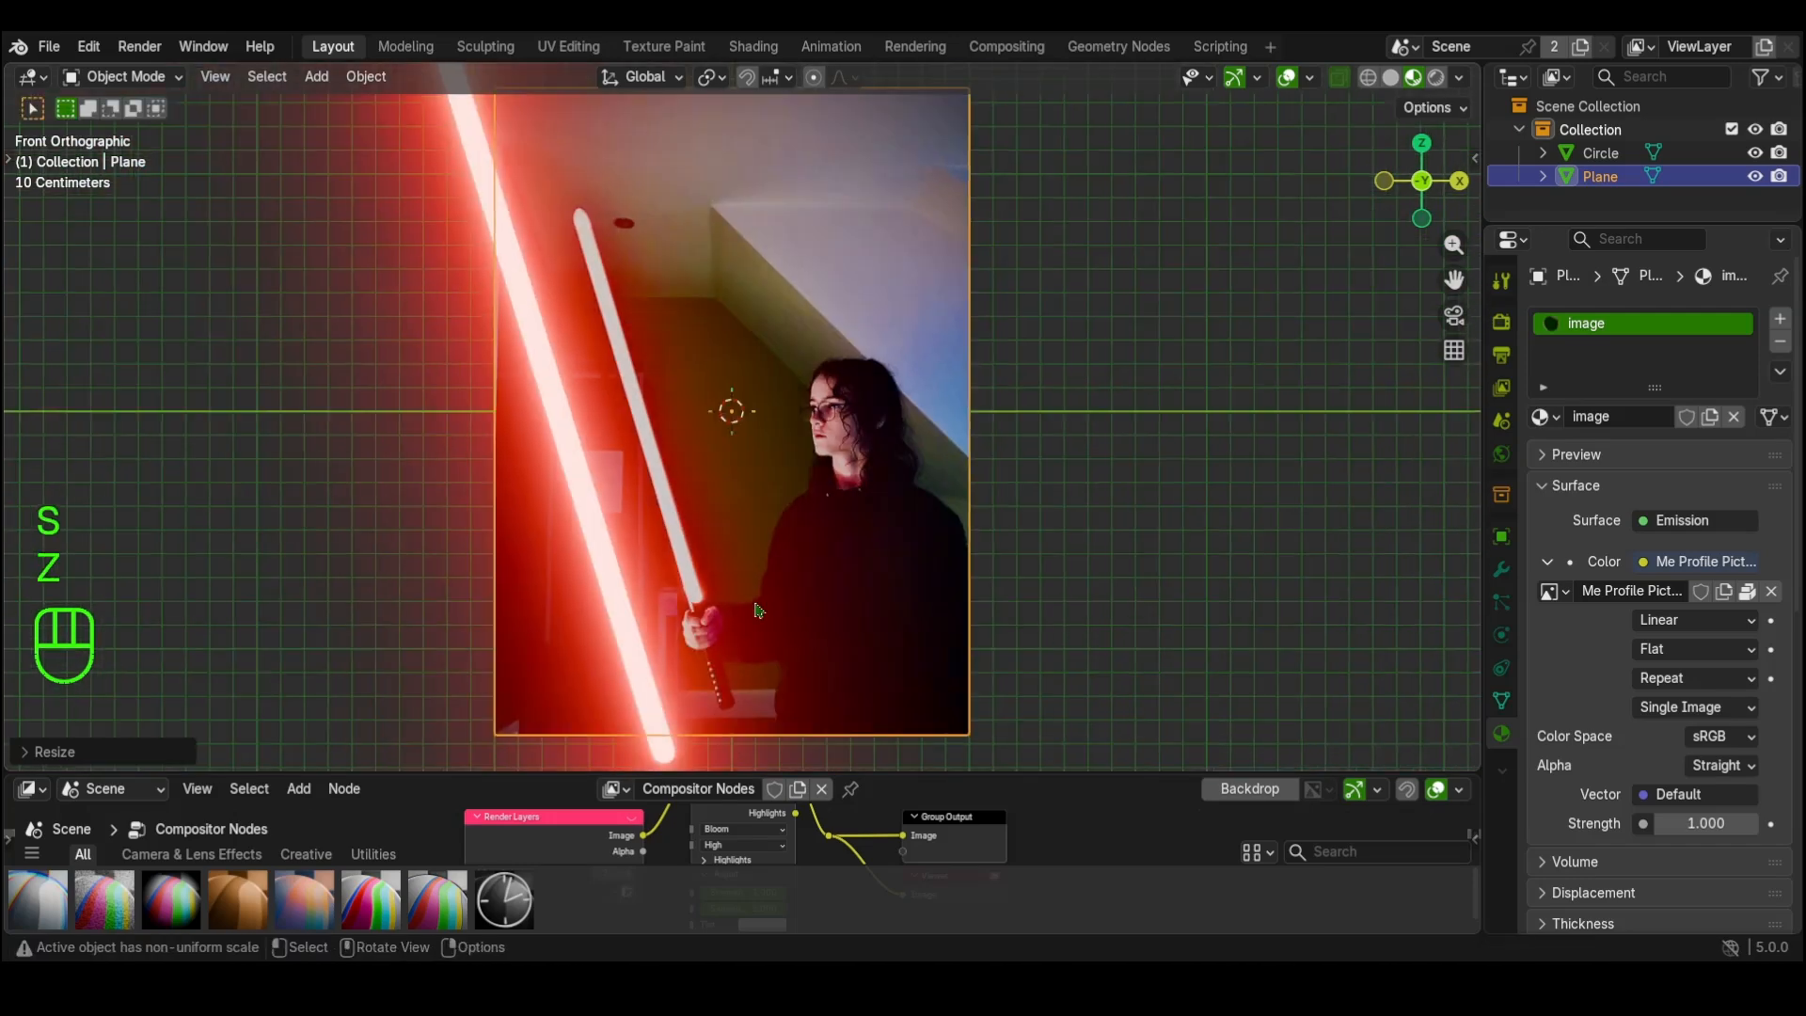
Step: Resize and align the photo plane and the modelled blade so the blade covers the lightsaber in the photo
scroll(915, 620, down, 2)
key(s)
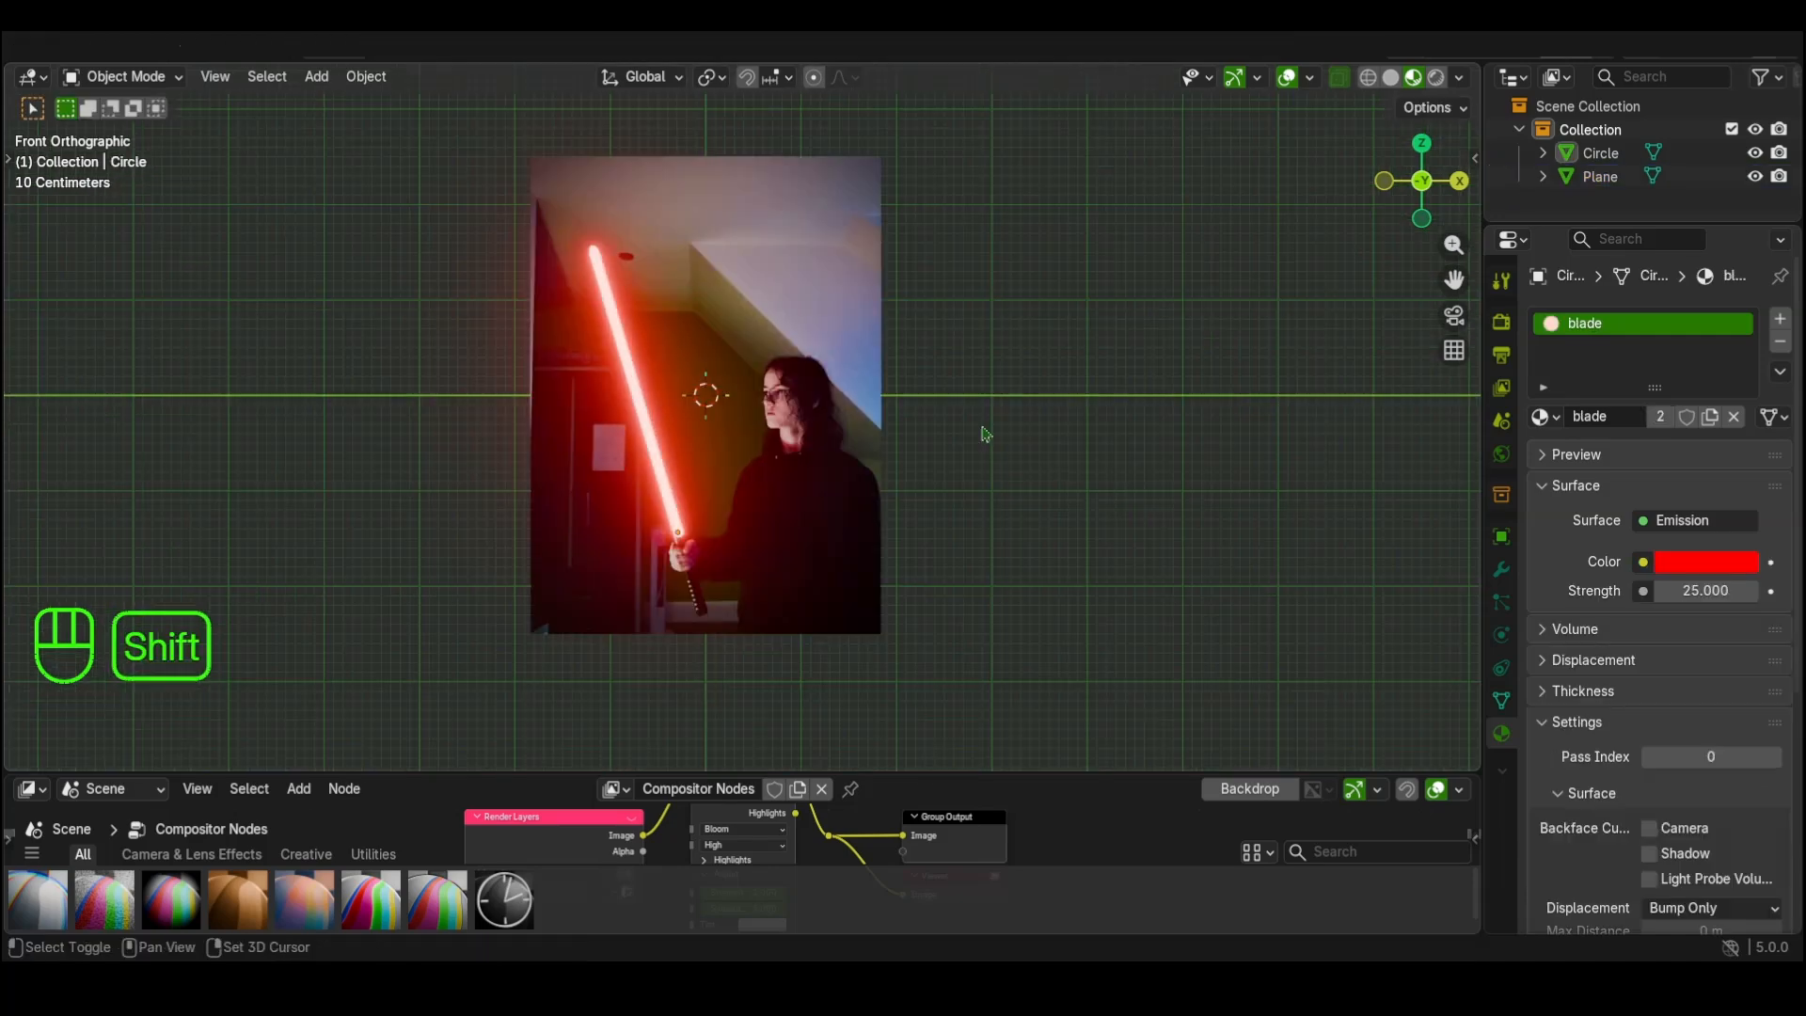
shift+middle_drag(982, 433, 1050, 275)
scroll(1052, 286, up, 8)
shift+middle_drag(1060, 475, 1059, 691)
scroll(1036, 516, down, 6)
shift+middle_drag(1042, 498, 1017, 626)
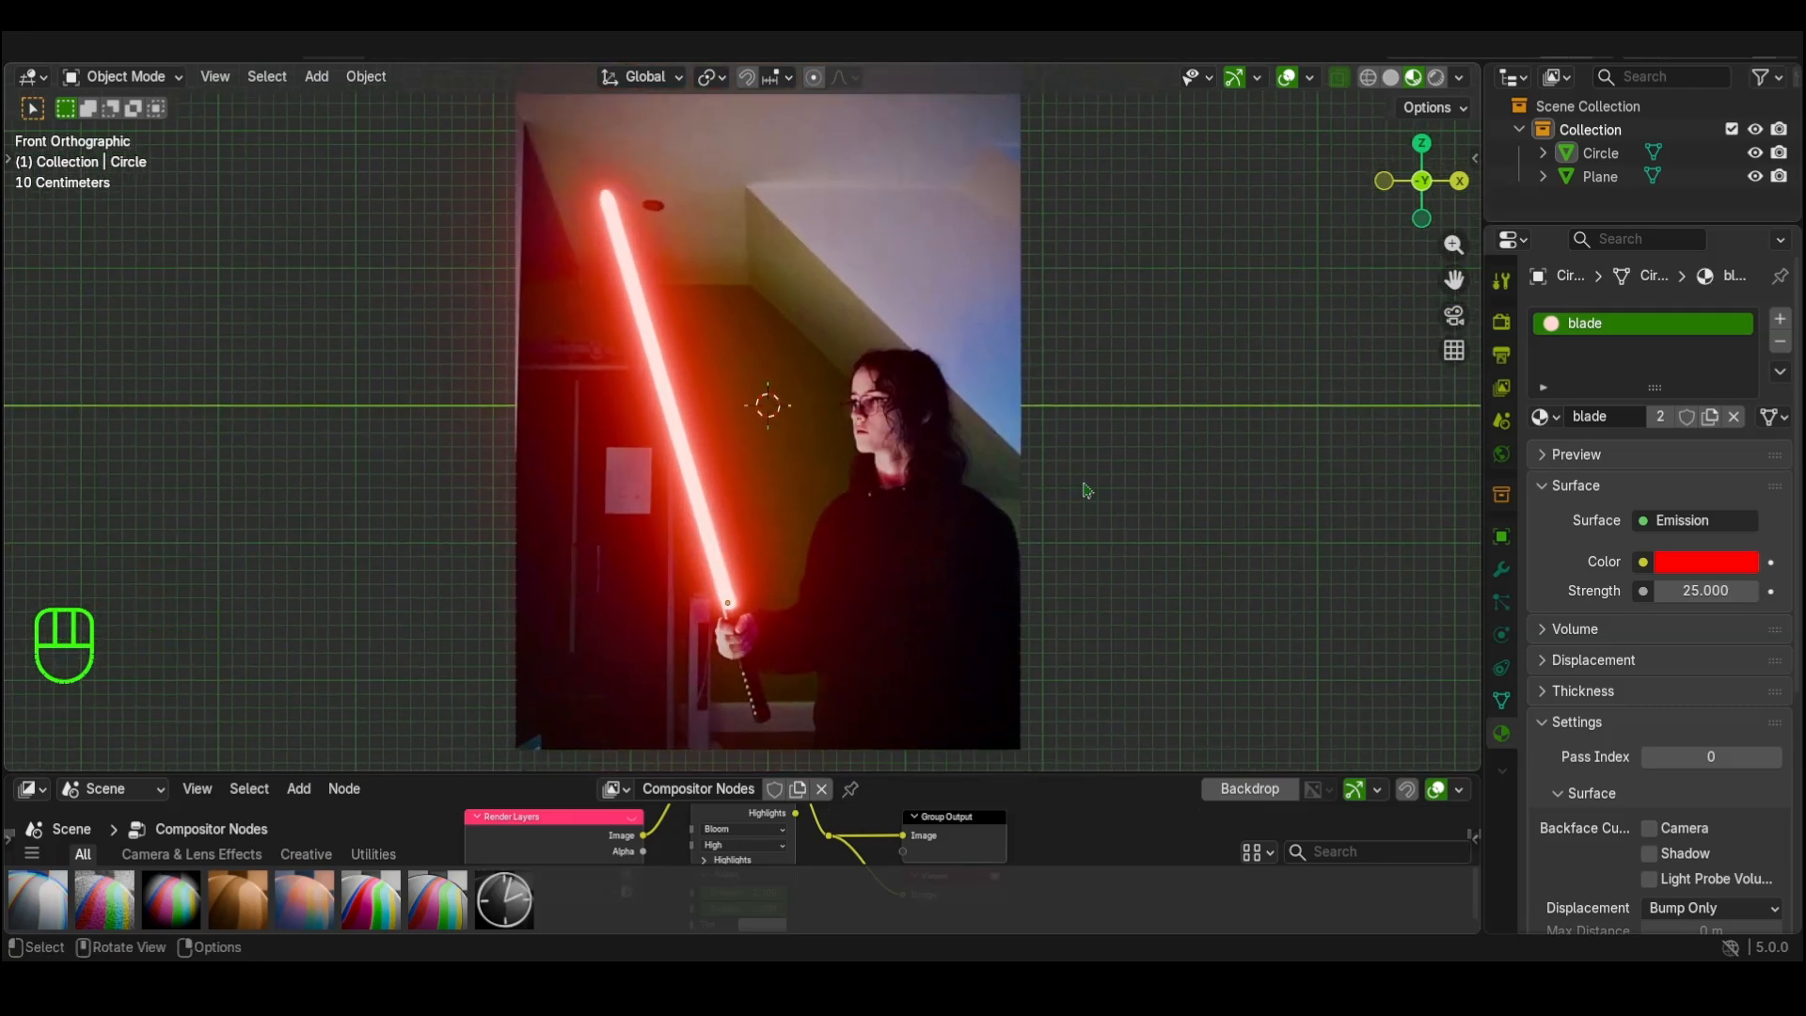
Step: Enlarge the compositor area and try Fog Glow as the Glare node's type
drag(1028, 773, 1009, 525)
scroll(991, 387, down, 2)
scroll(990, 383, down, 1)
shift+middle_drag(984, 383, 963, 386)
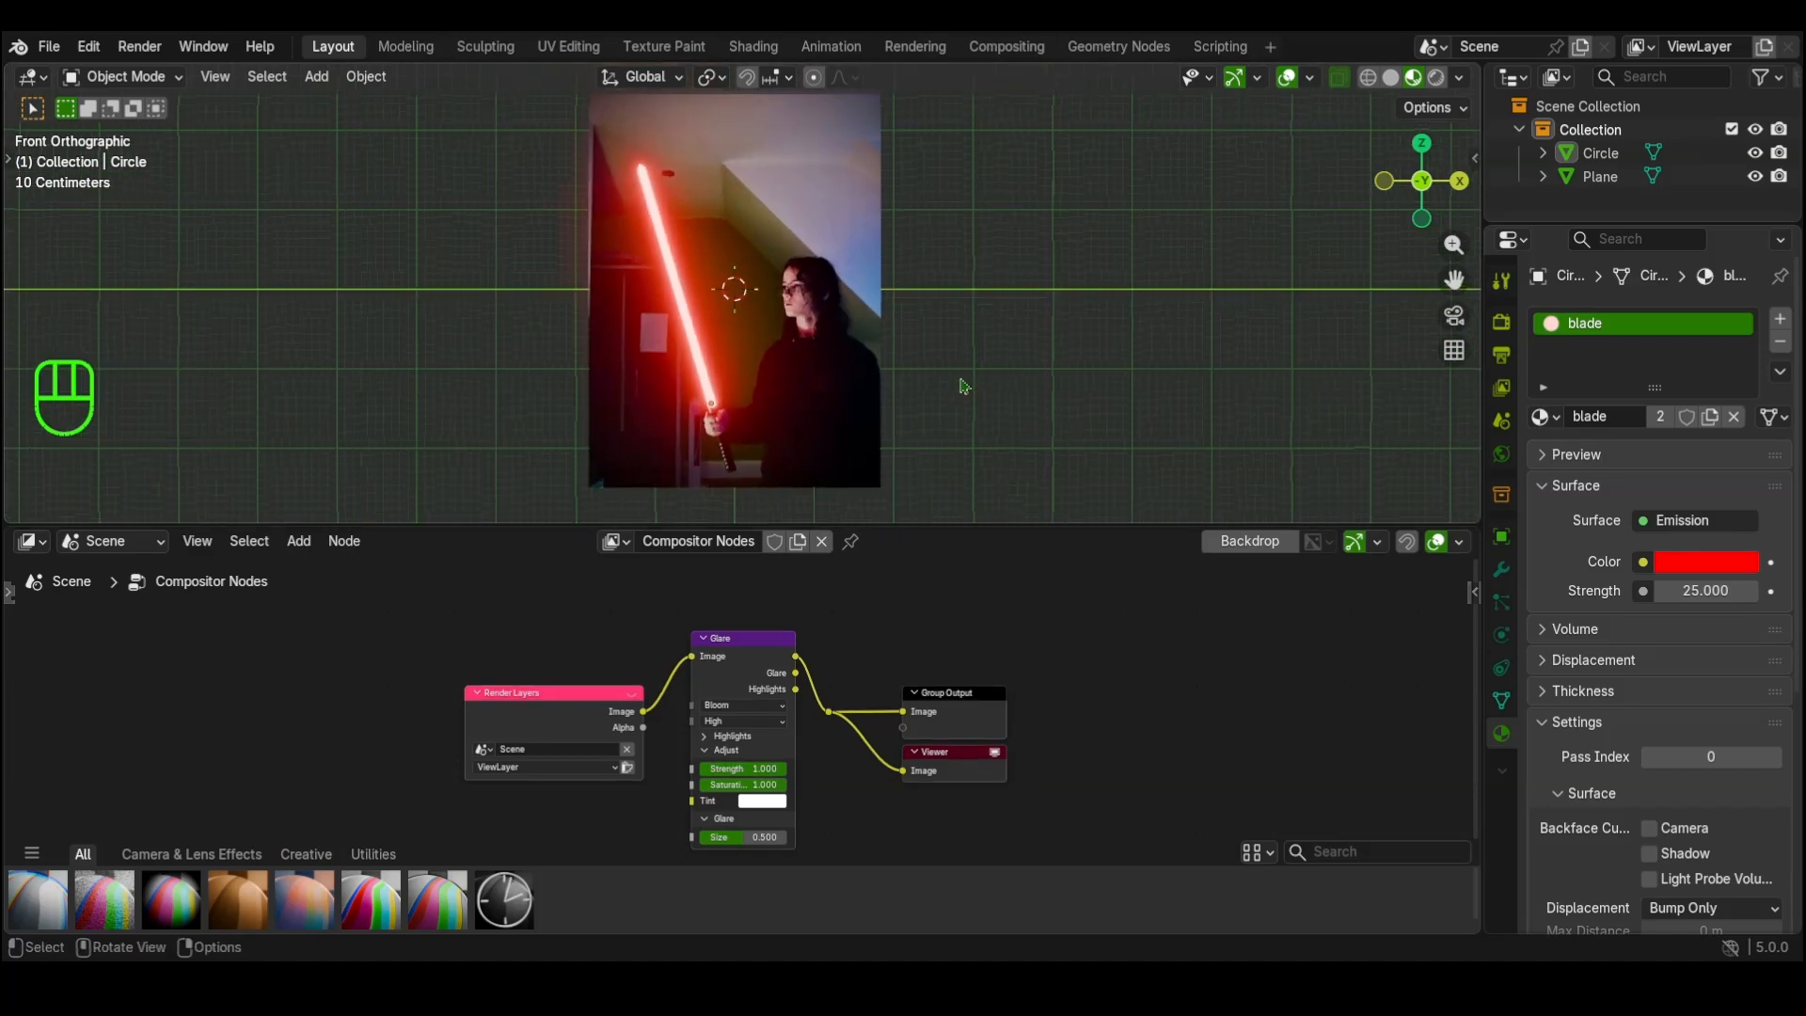
scroll(819, 705, up, 1)
click(762, 690)
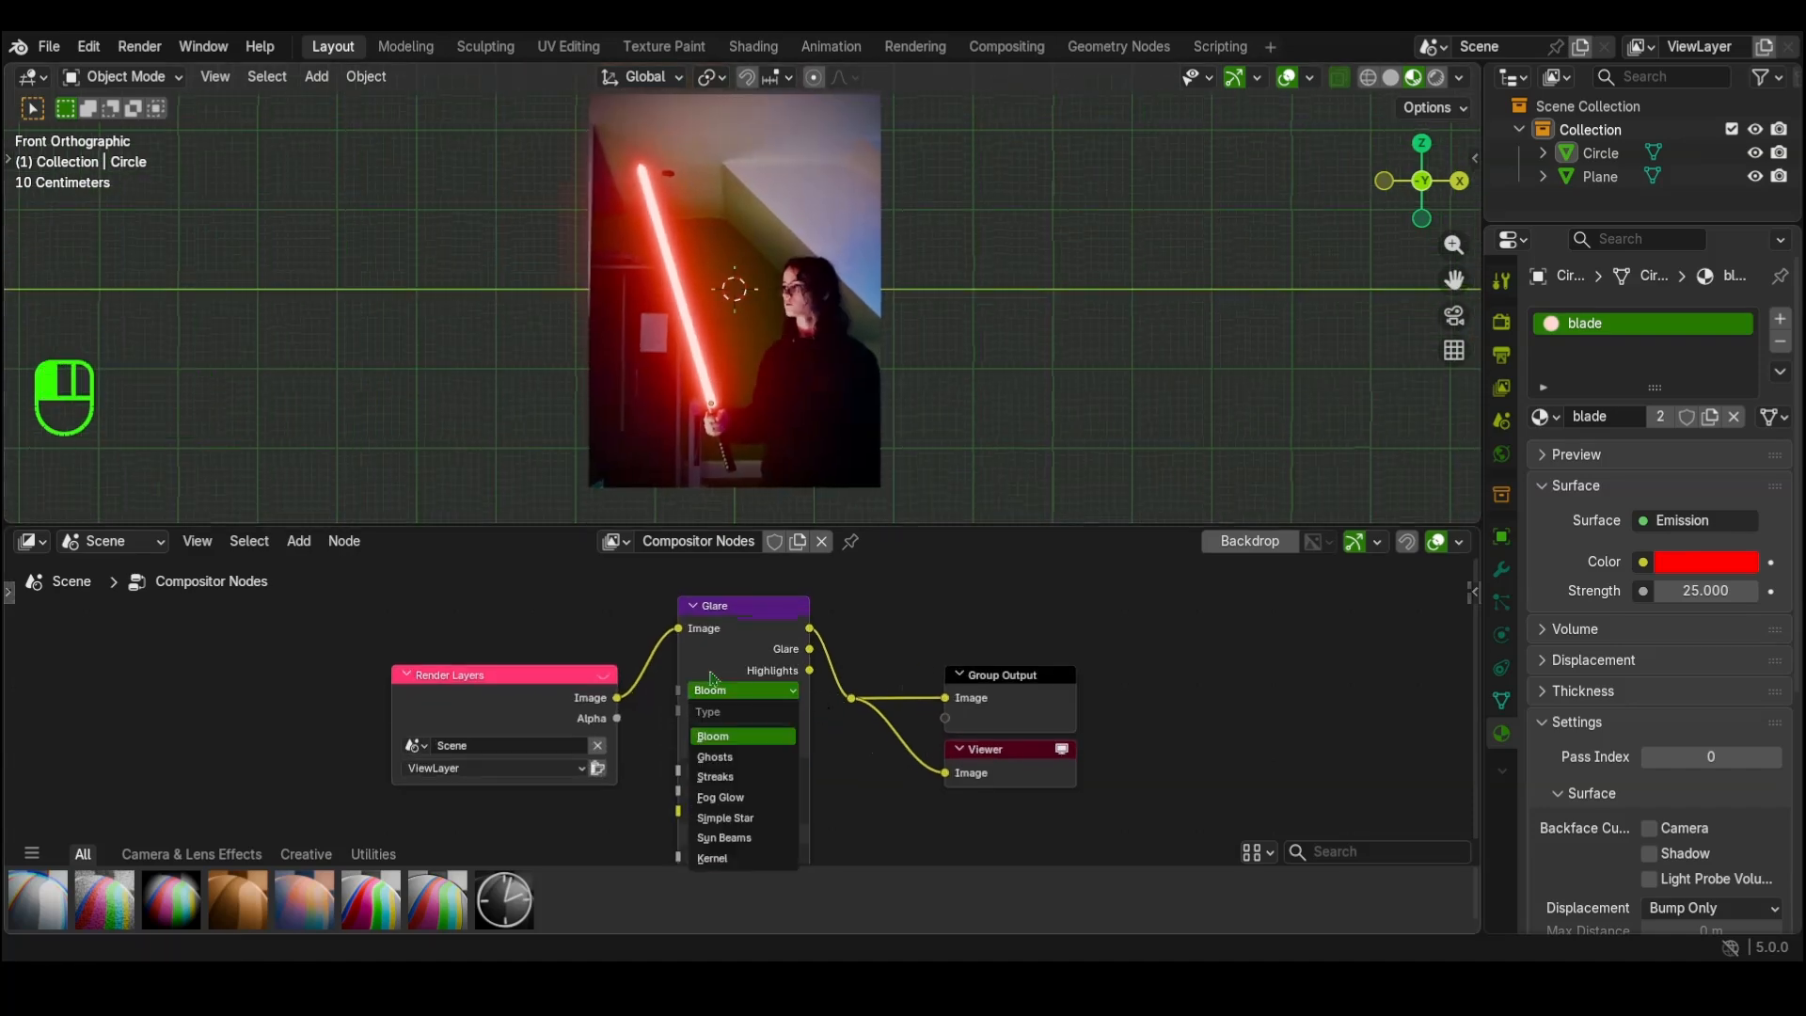
click(743, 797)
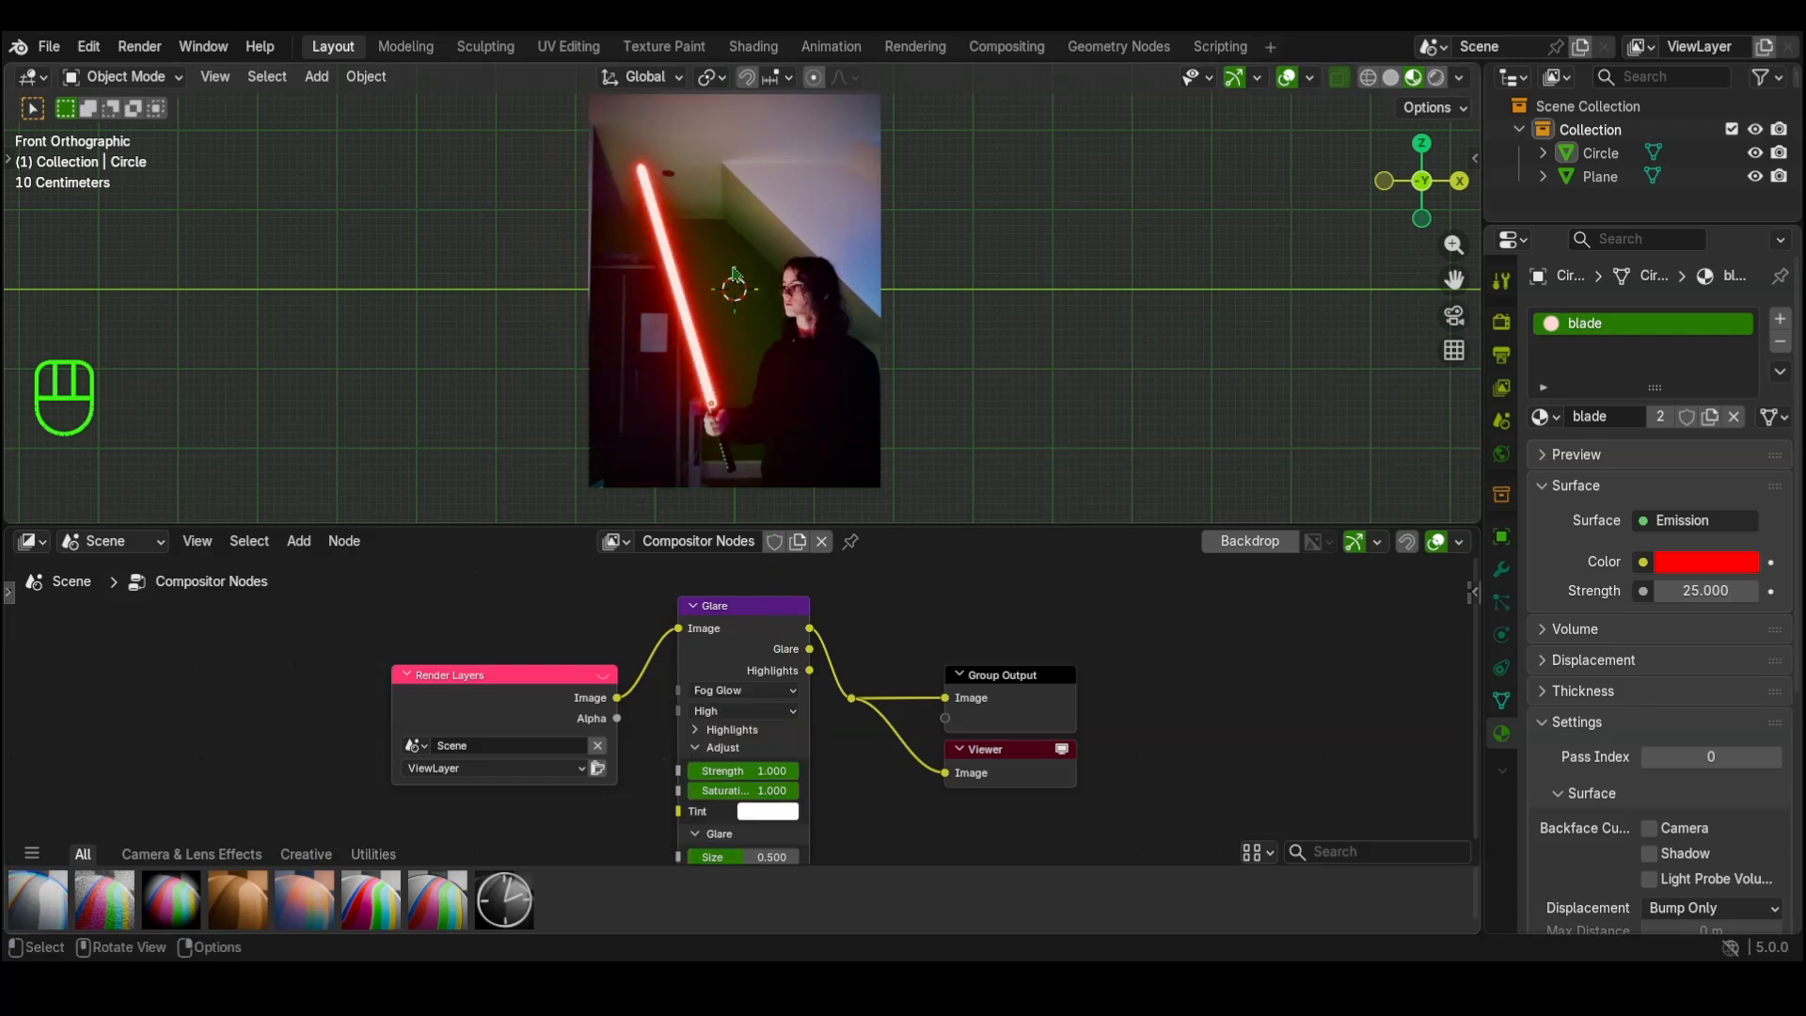
scroll(734, 275, up, 1)
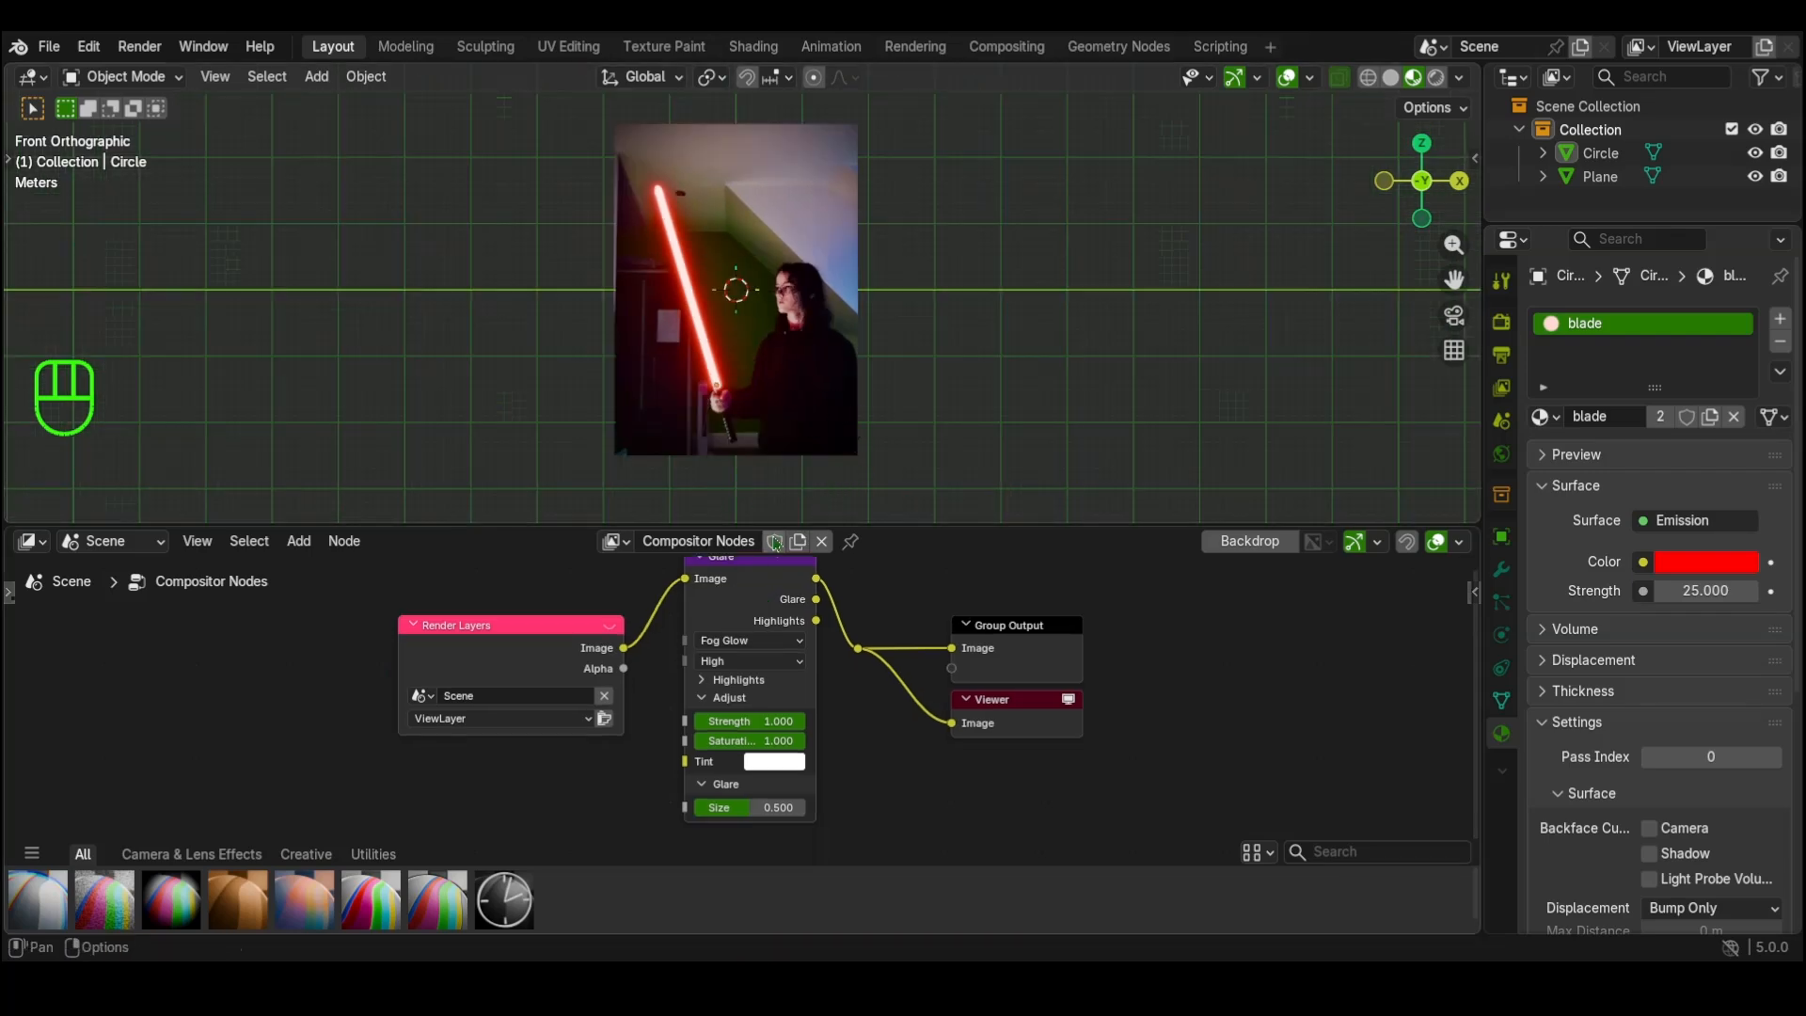
Step: Set the Glare node's type back to Bloom and shrink the compositor area to enlarge the 3D viewport
click(793, 642)
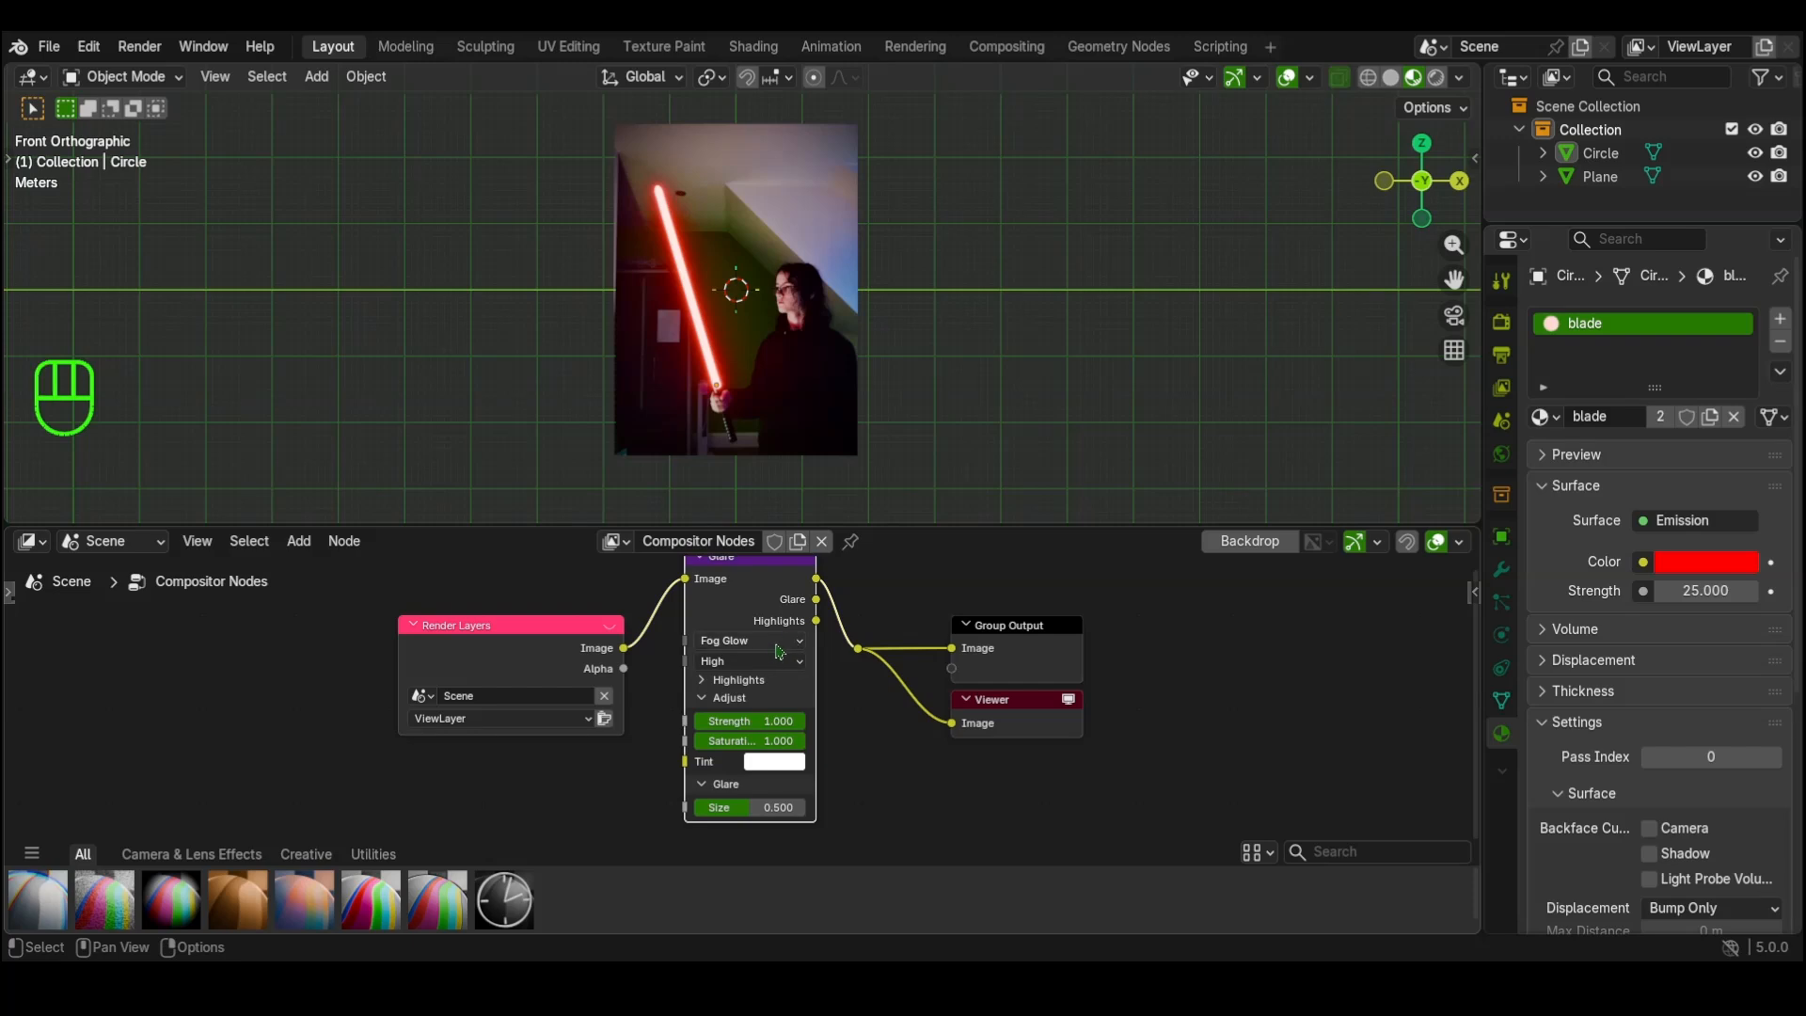
click(776, 645)
click(744, 696)
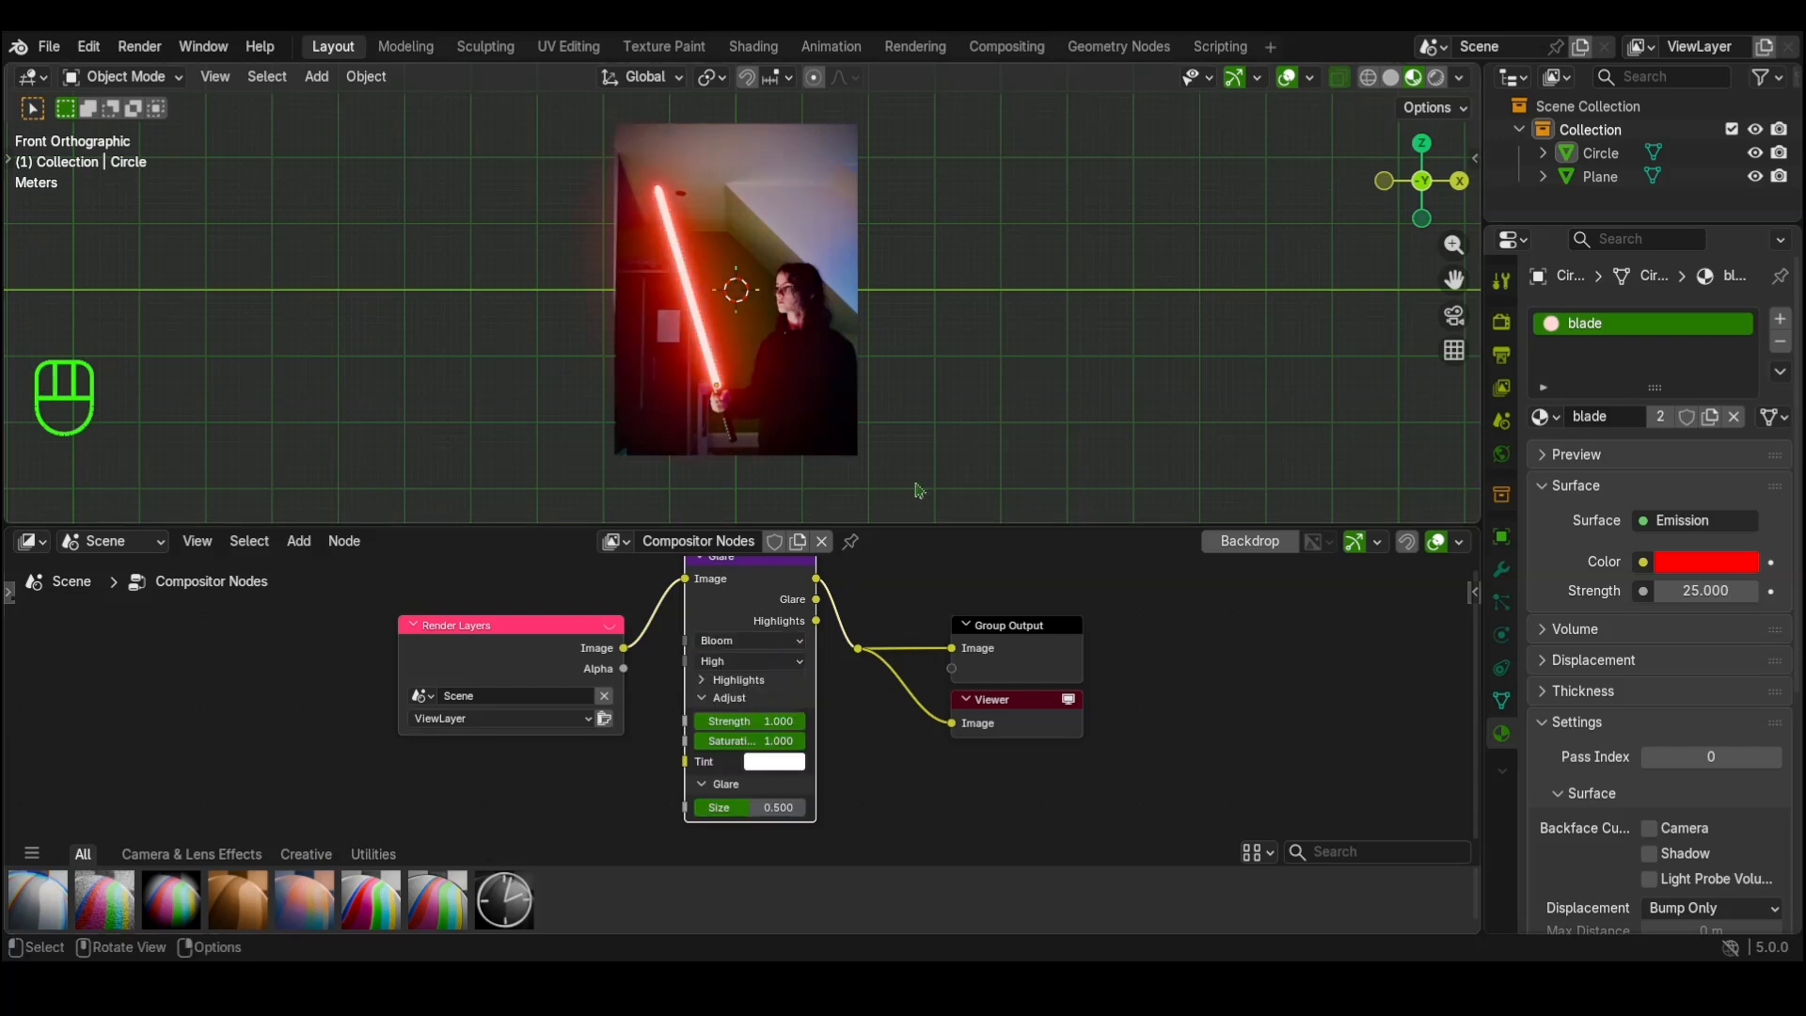
drag(894, 524, 828, 807)
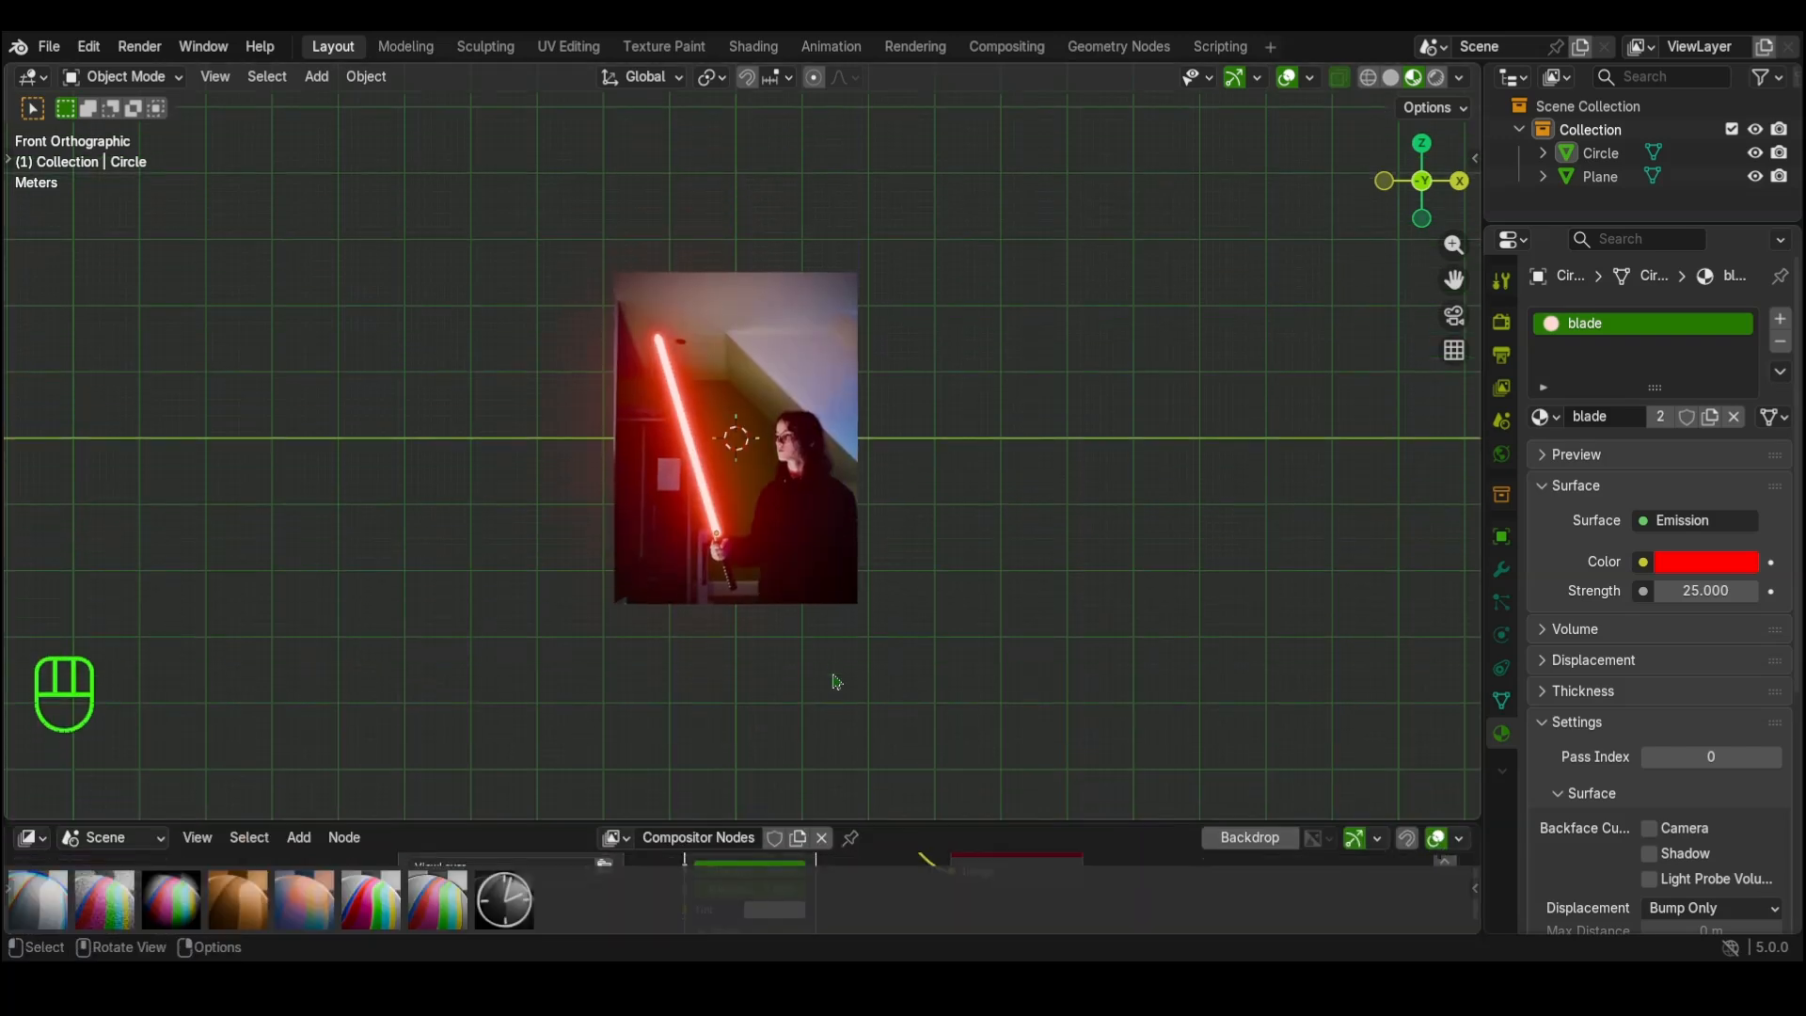
Step: Add a camera to the scene and align it to the current front view of the photo and blade
key(shift+a)
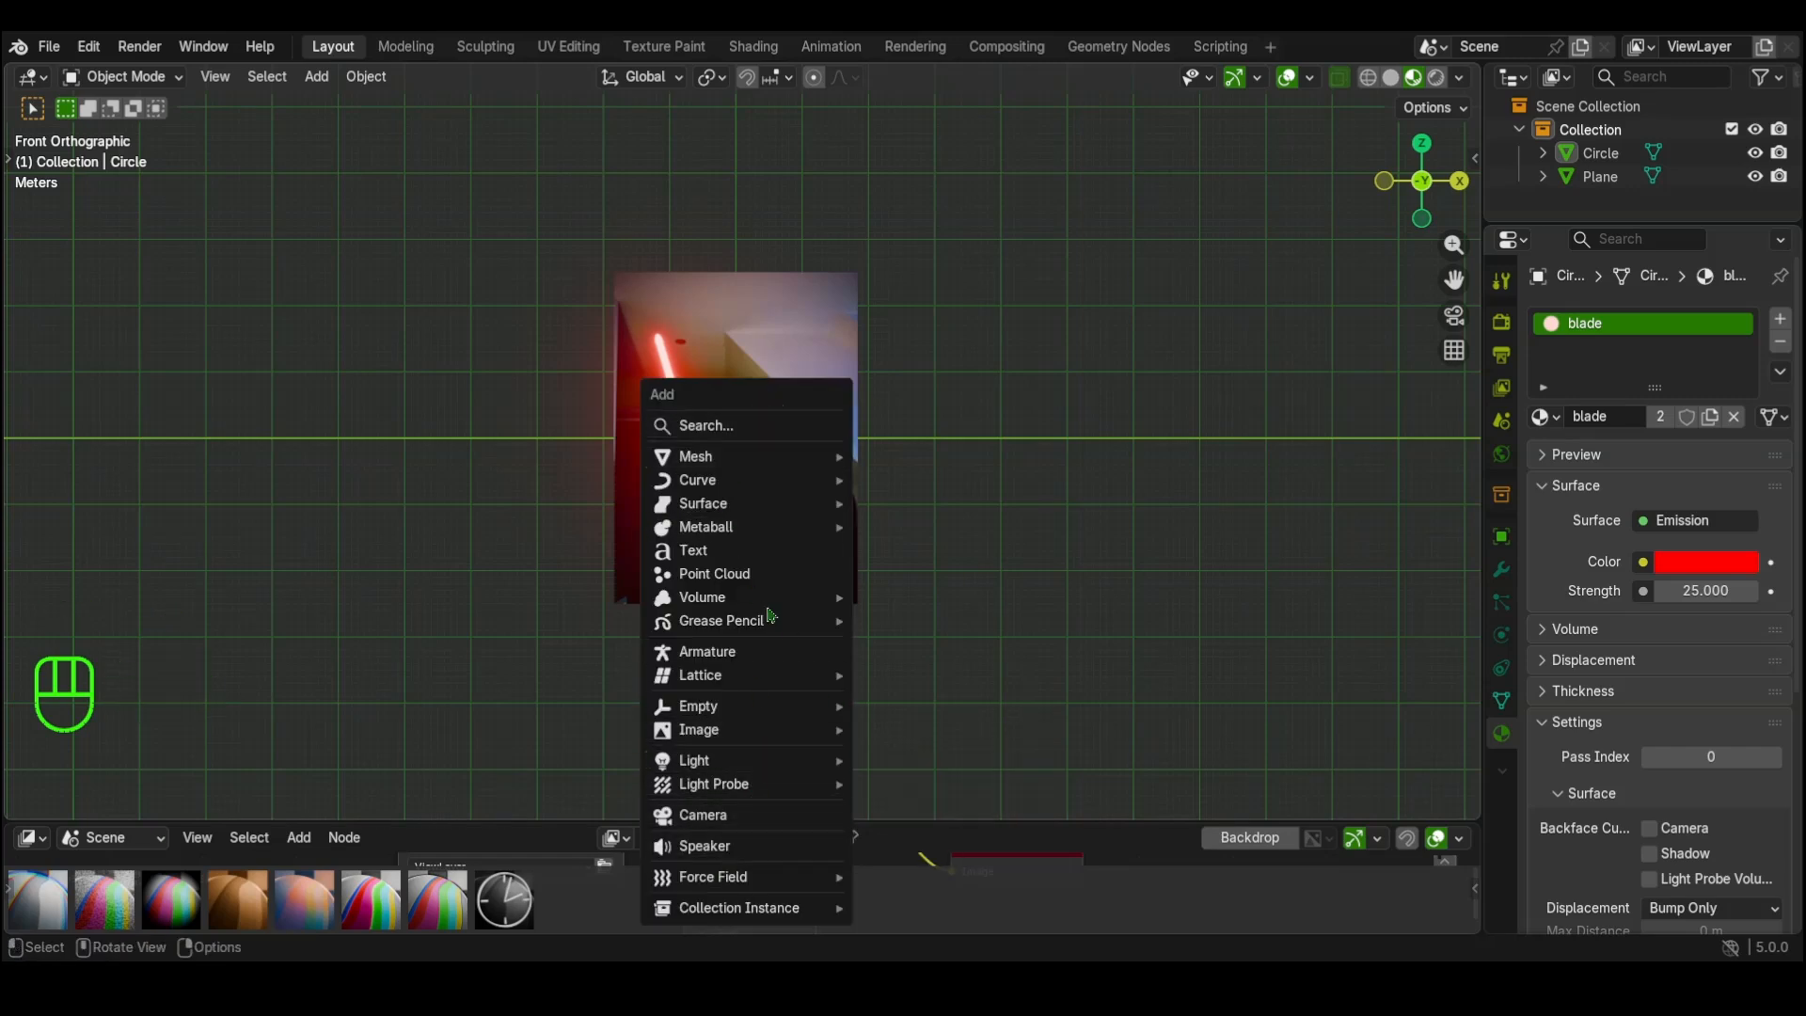
click(788, 817)
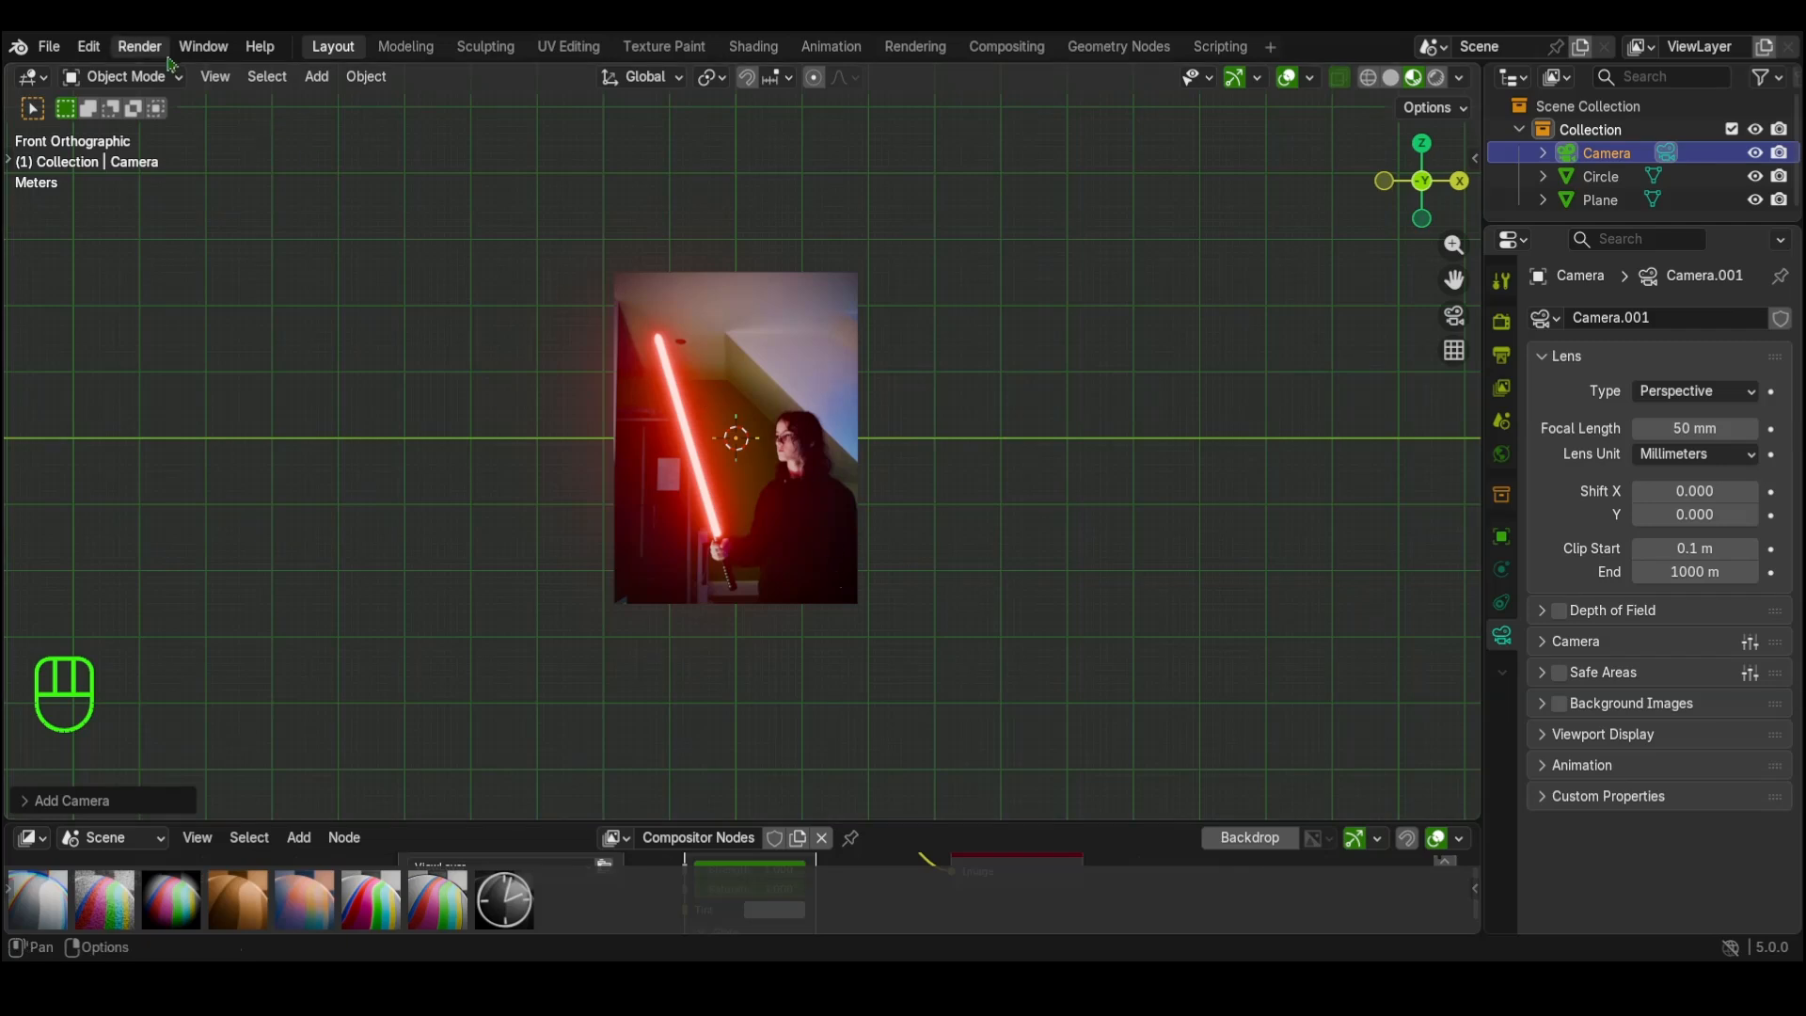
click(222, 88)
mouse_move(378, 435)
click(585, 465)
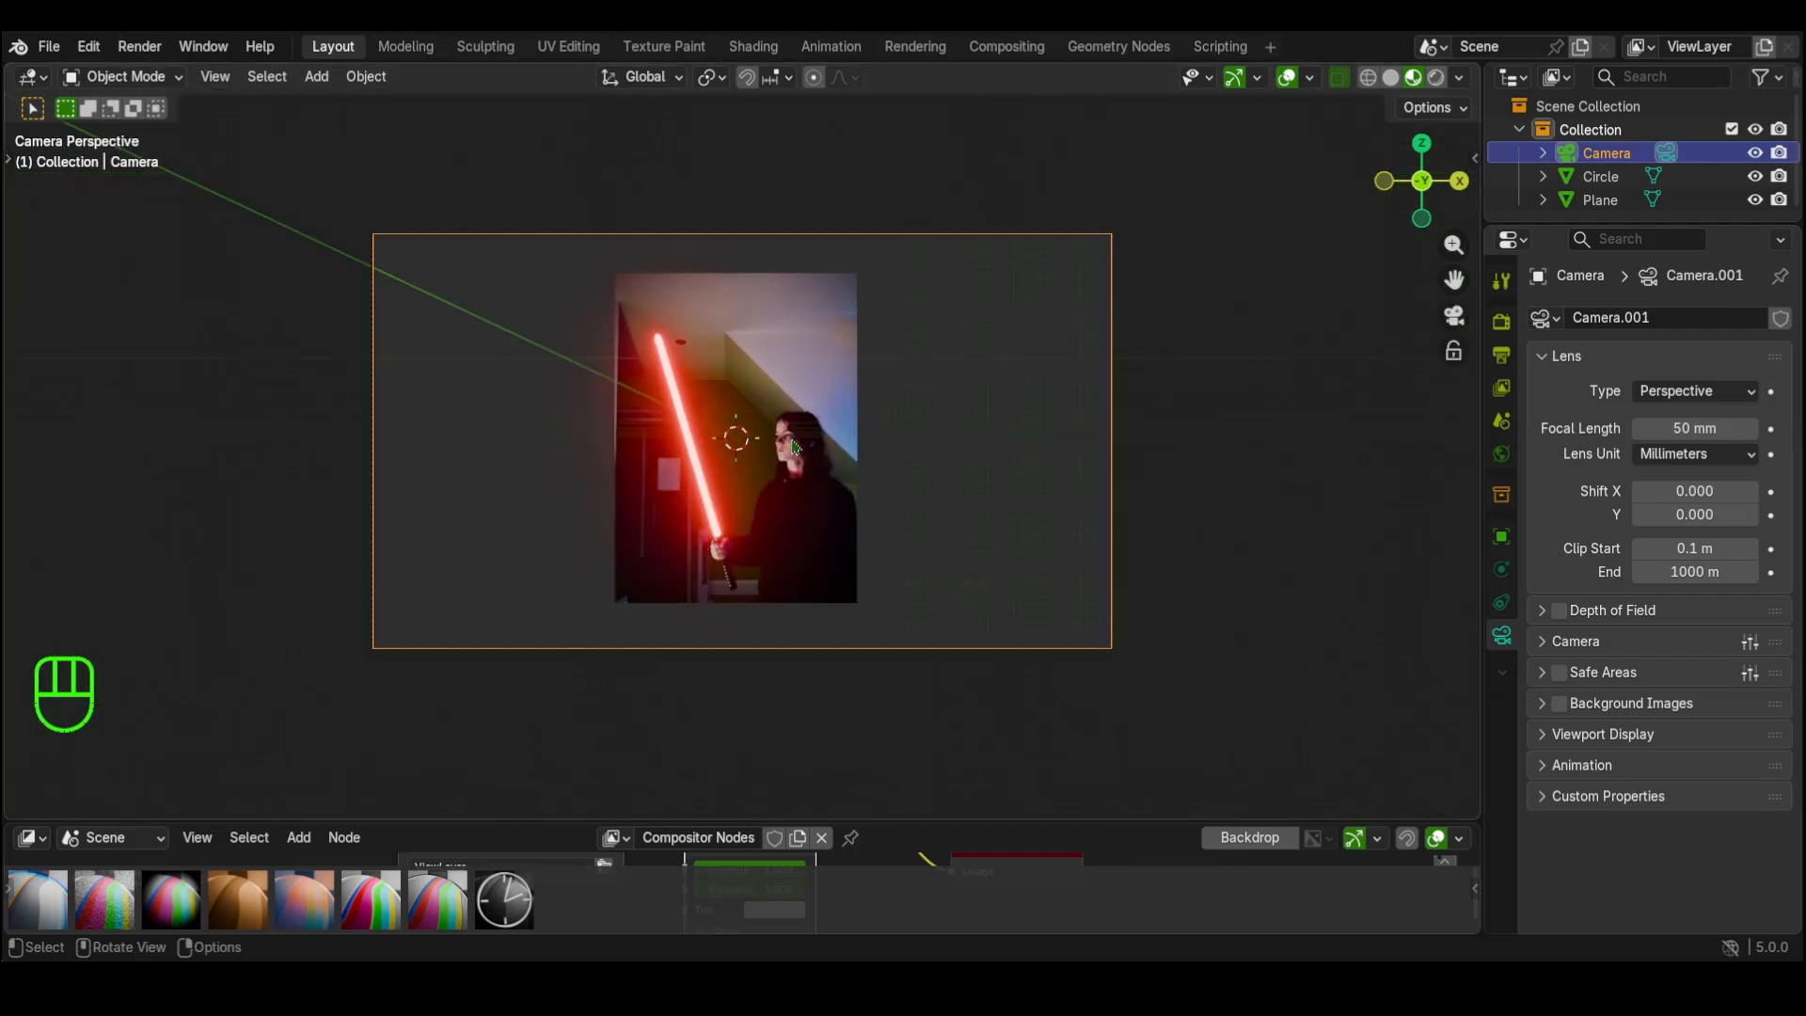
Step: Lock the camera to the view, move it closer so the photo nearly fills the frame's height, and unlock it
scroll(806, 452, down, 1)
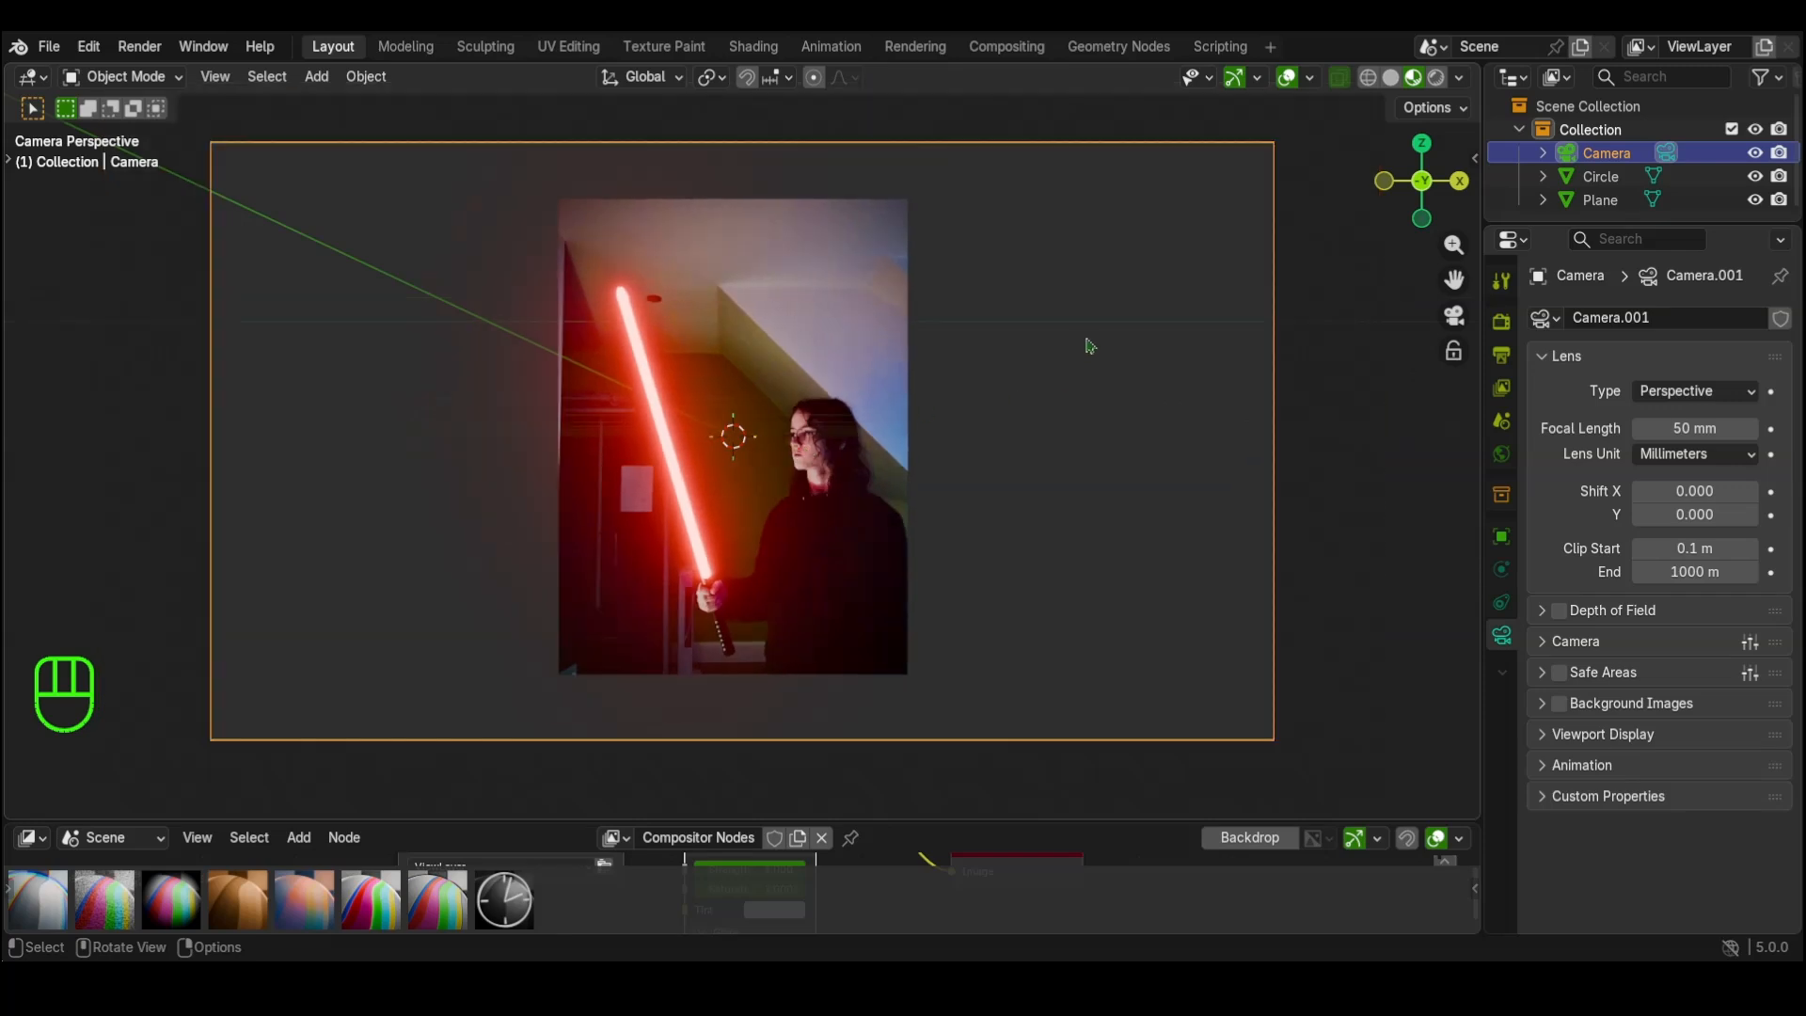
click(1452, 351)
click(1452, 351)
click(1453, 351)
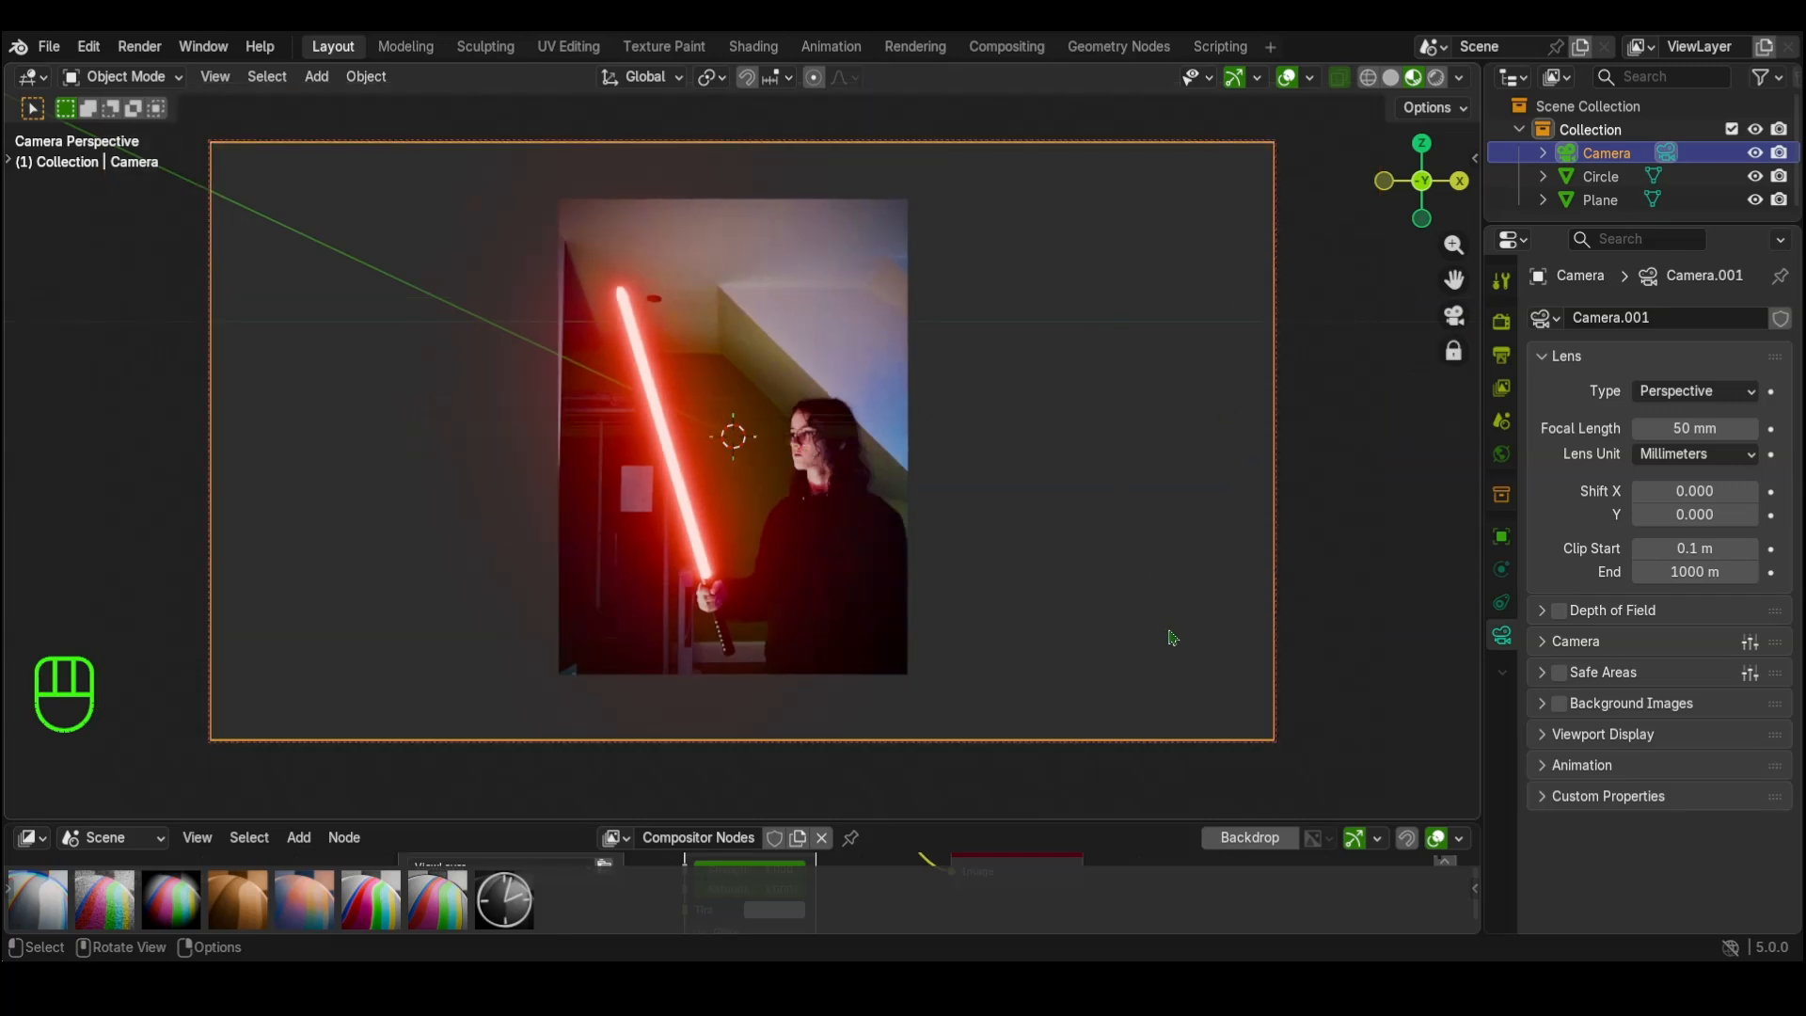
scroll(1175, 639, up, 3)
shift+middle_drag(1186, 641, 1185, 645)
click(1452, 350)
mouse_move(1096, 550)
middle_down()
mouse_move(911, 611)
mouse_move(1044, 584)
mouse_move(1091, 534)
middle_up()
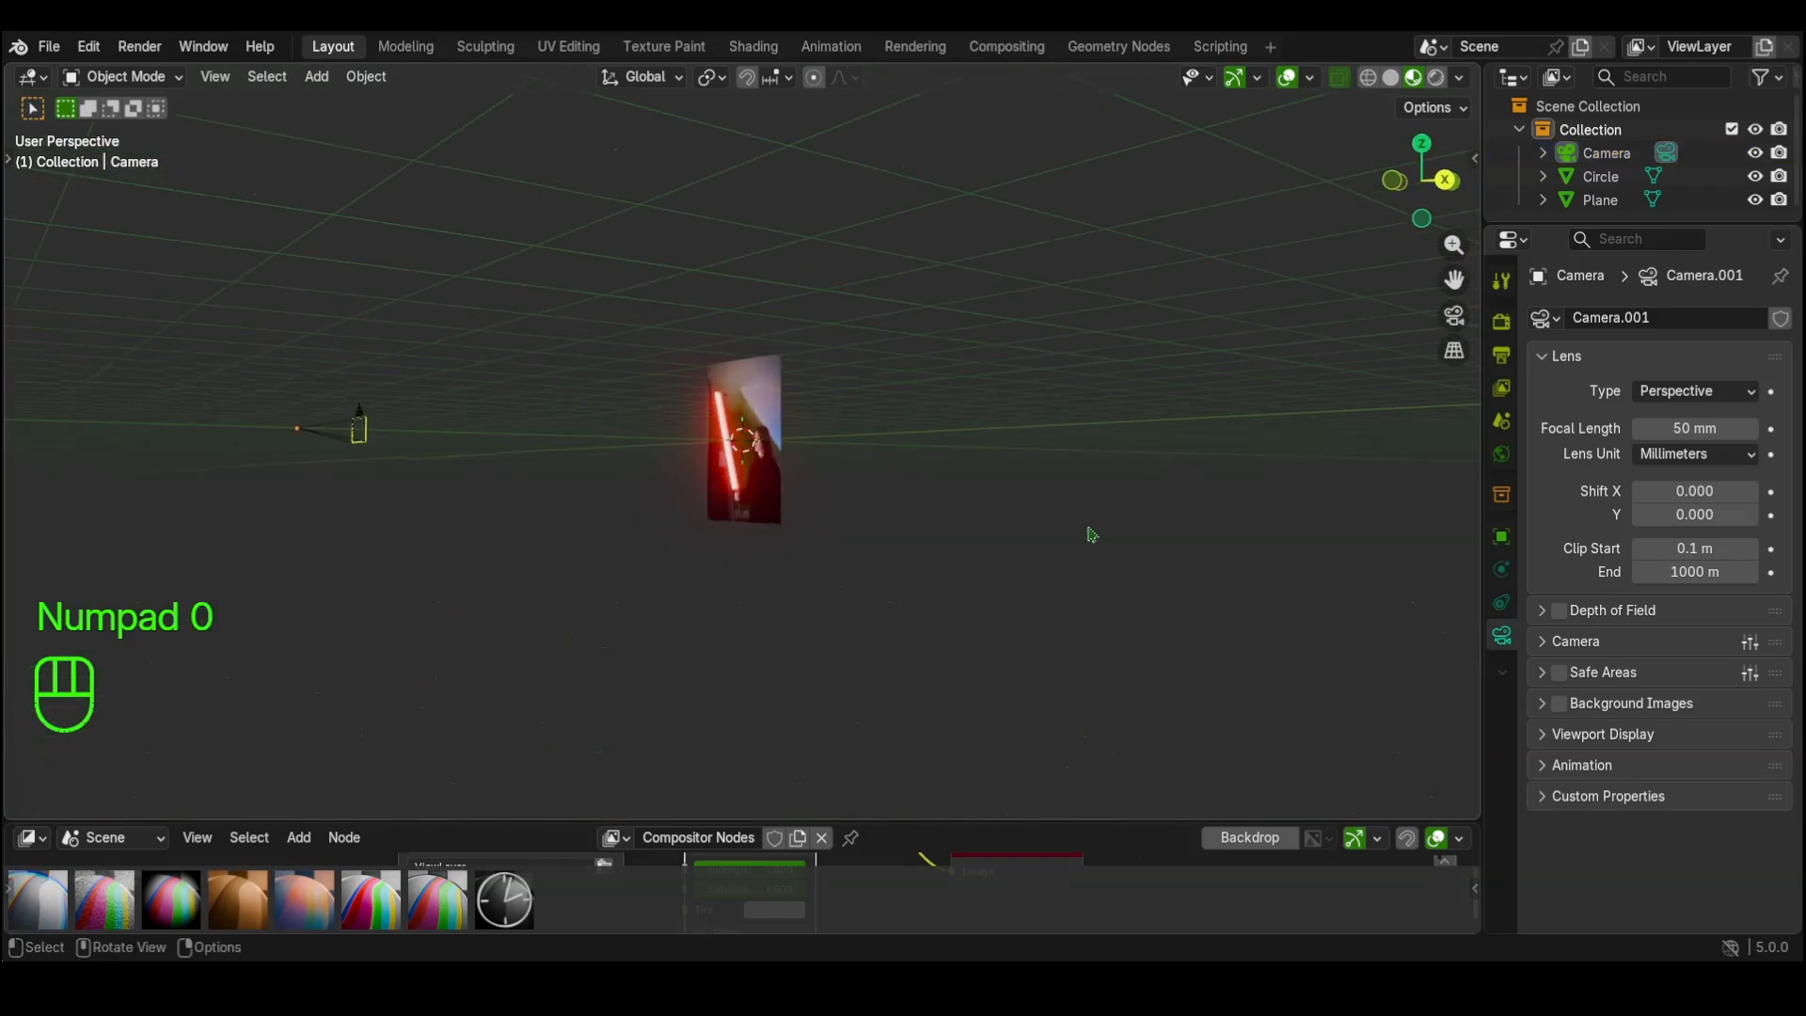
key(KP_0)
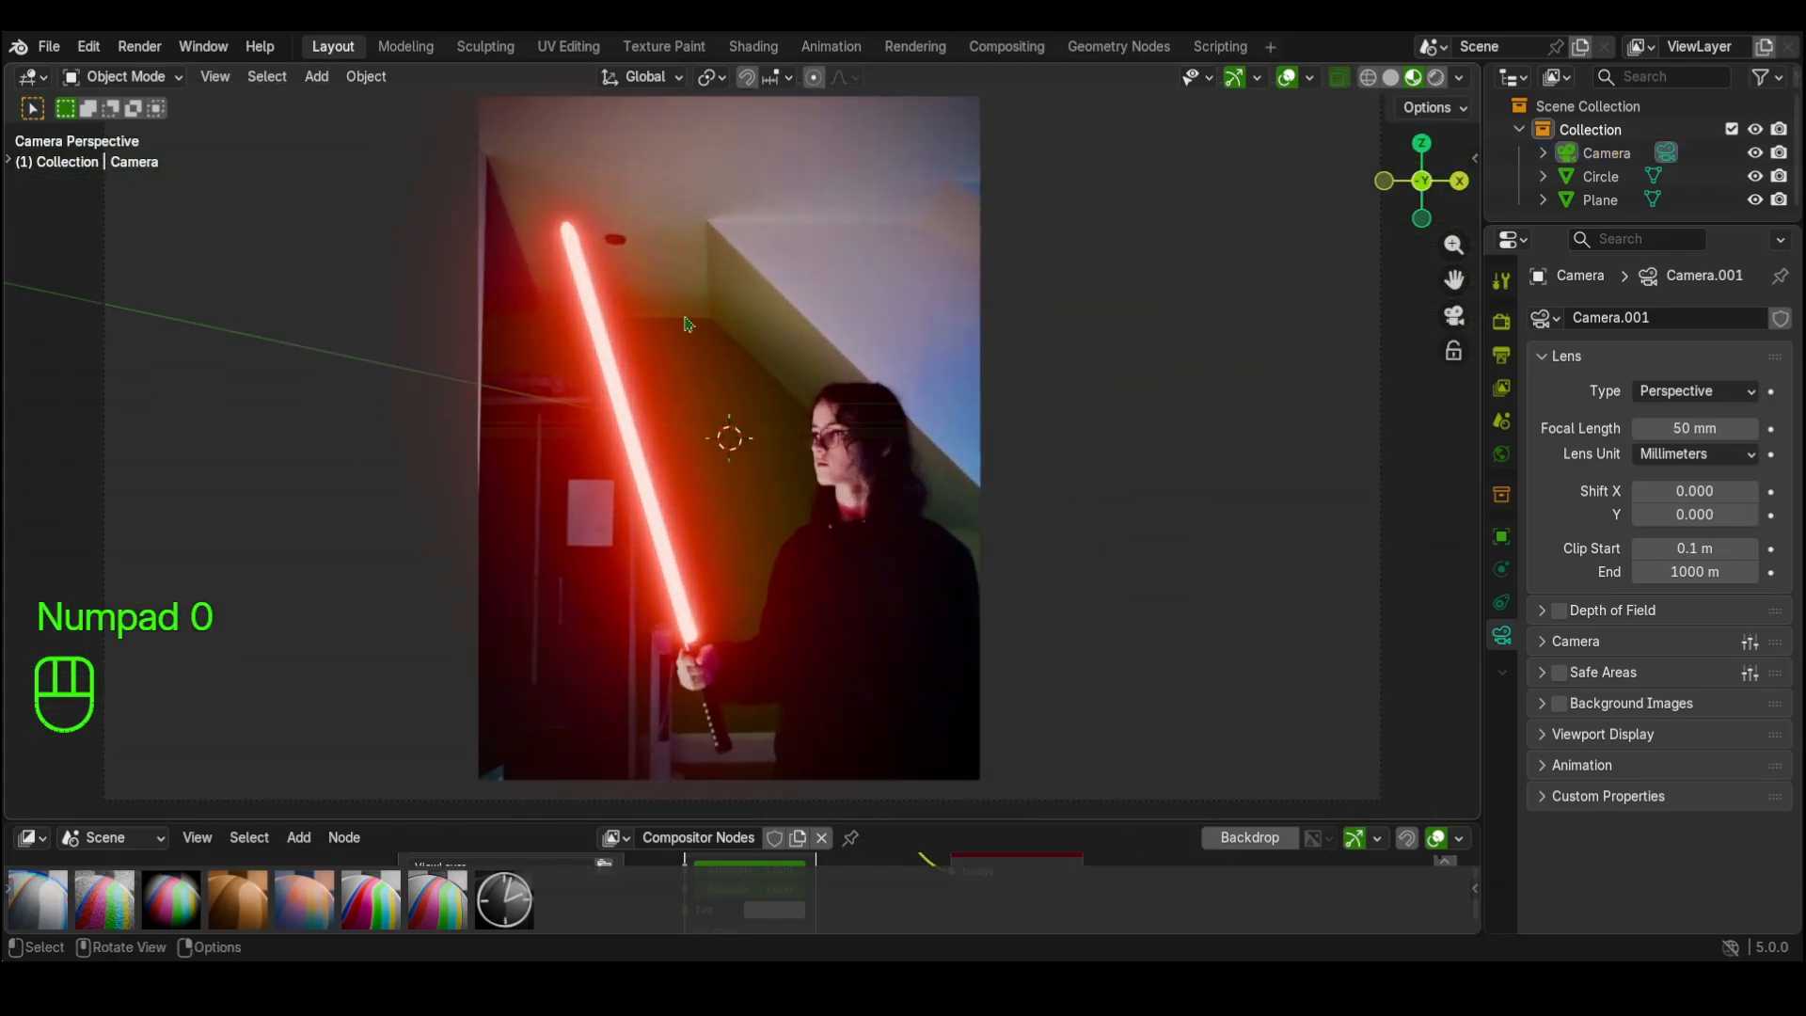
Step: Enlarge the compositor area and set the Glare node's type to Fog Glow
scroll(911, 398, down, 2)
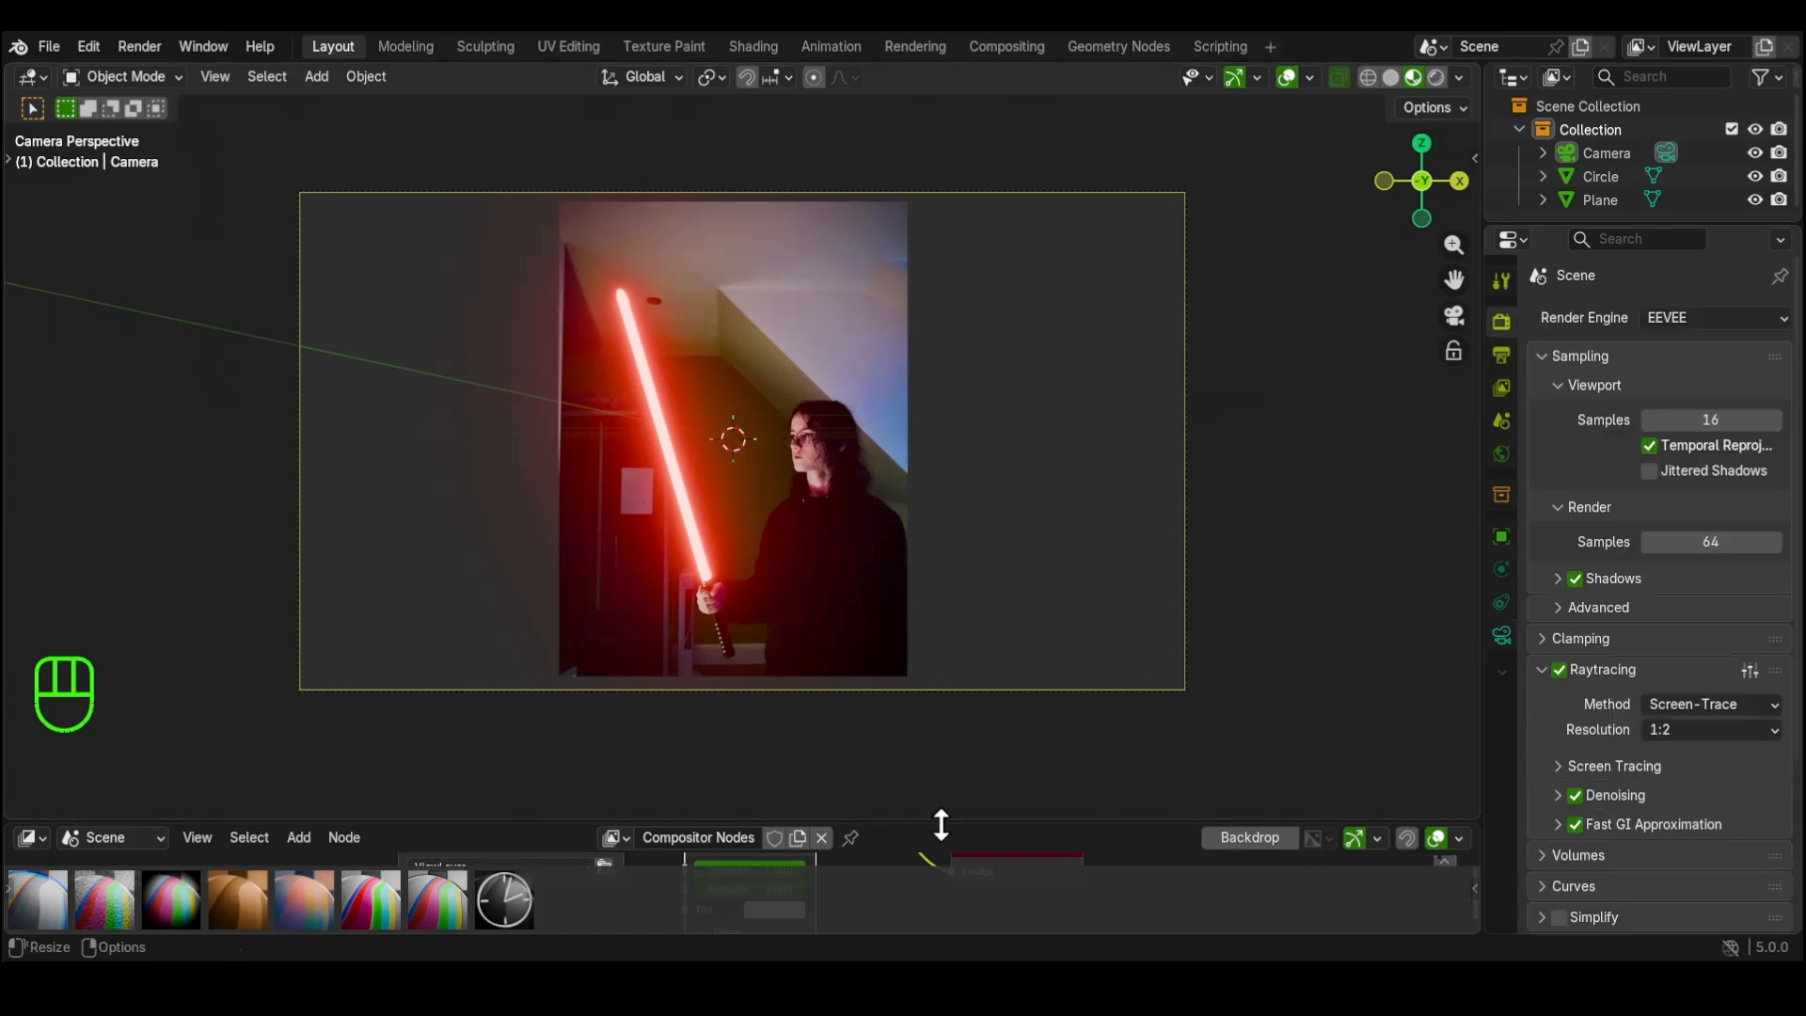
drag(939, 828, 947, 649)
click(780, 705)
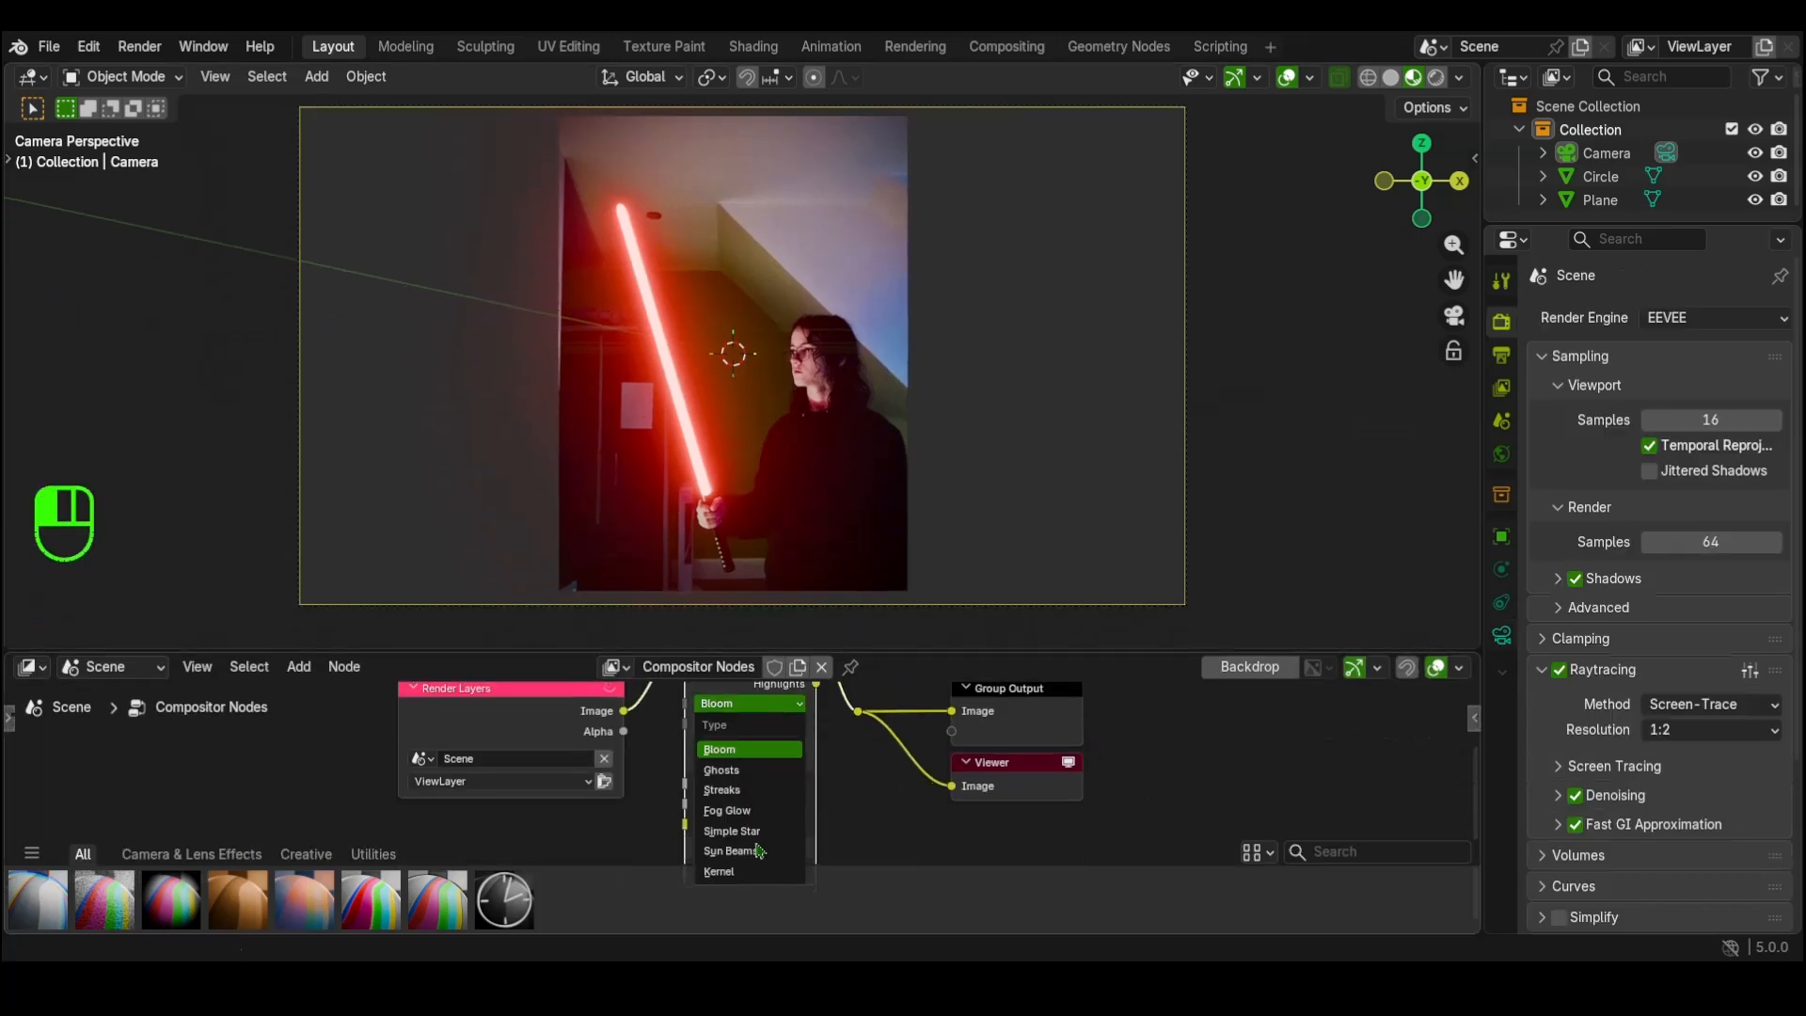
click(727, 810)
click(1599, 668)
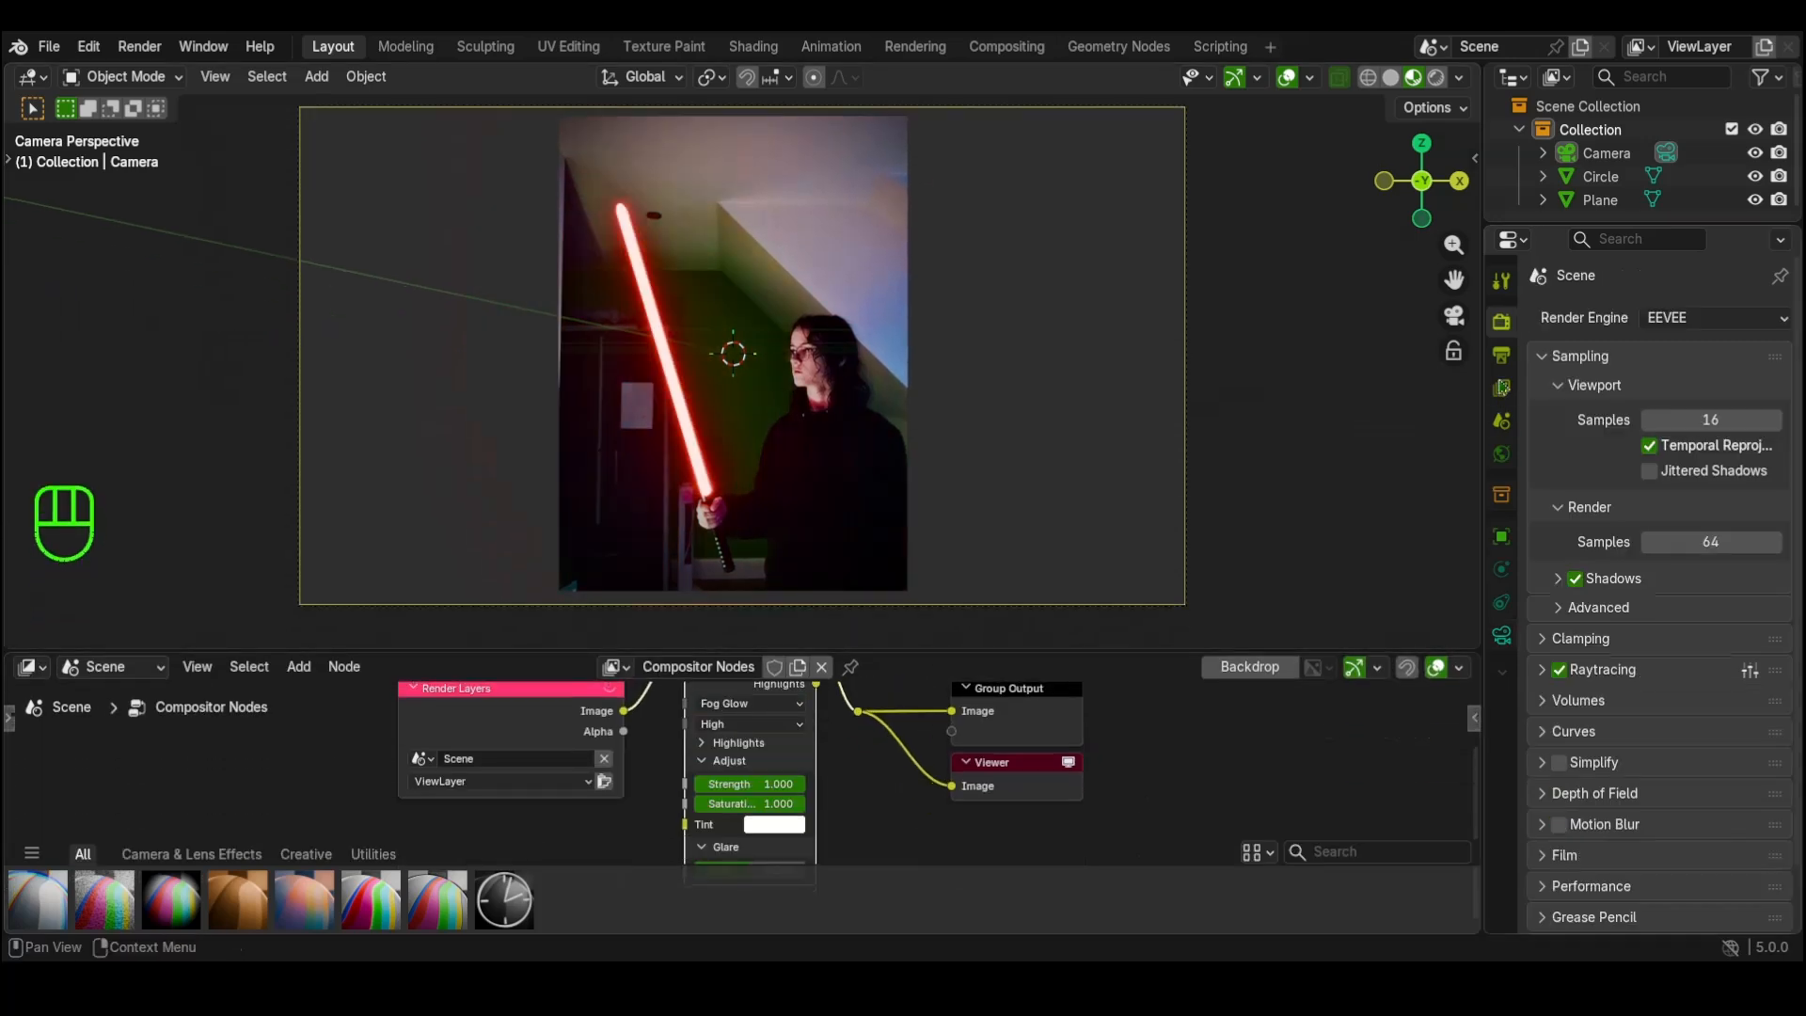
Step: Set the render output format to the 4K DCI 2160p preset
click(1501, 361)
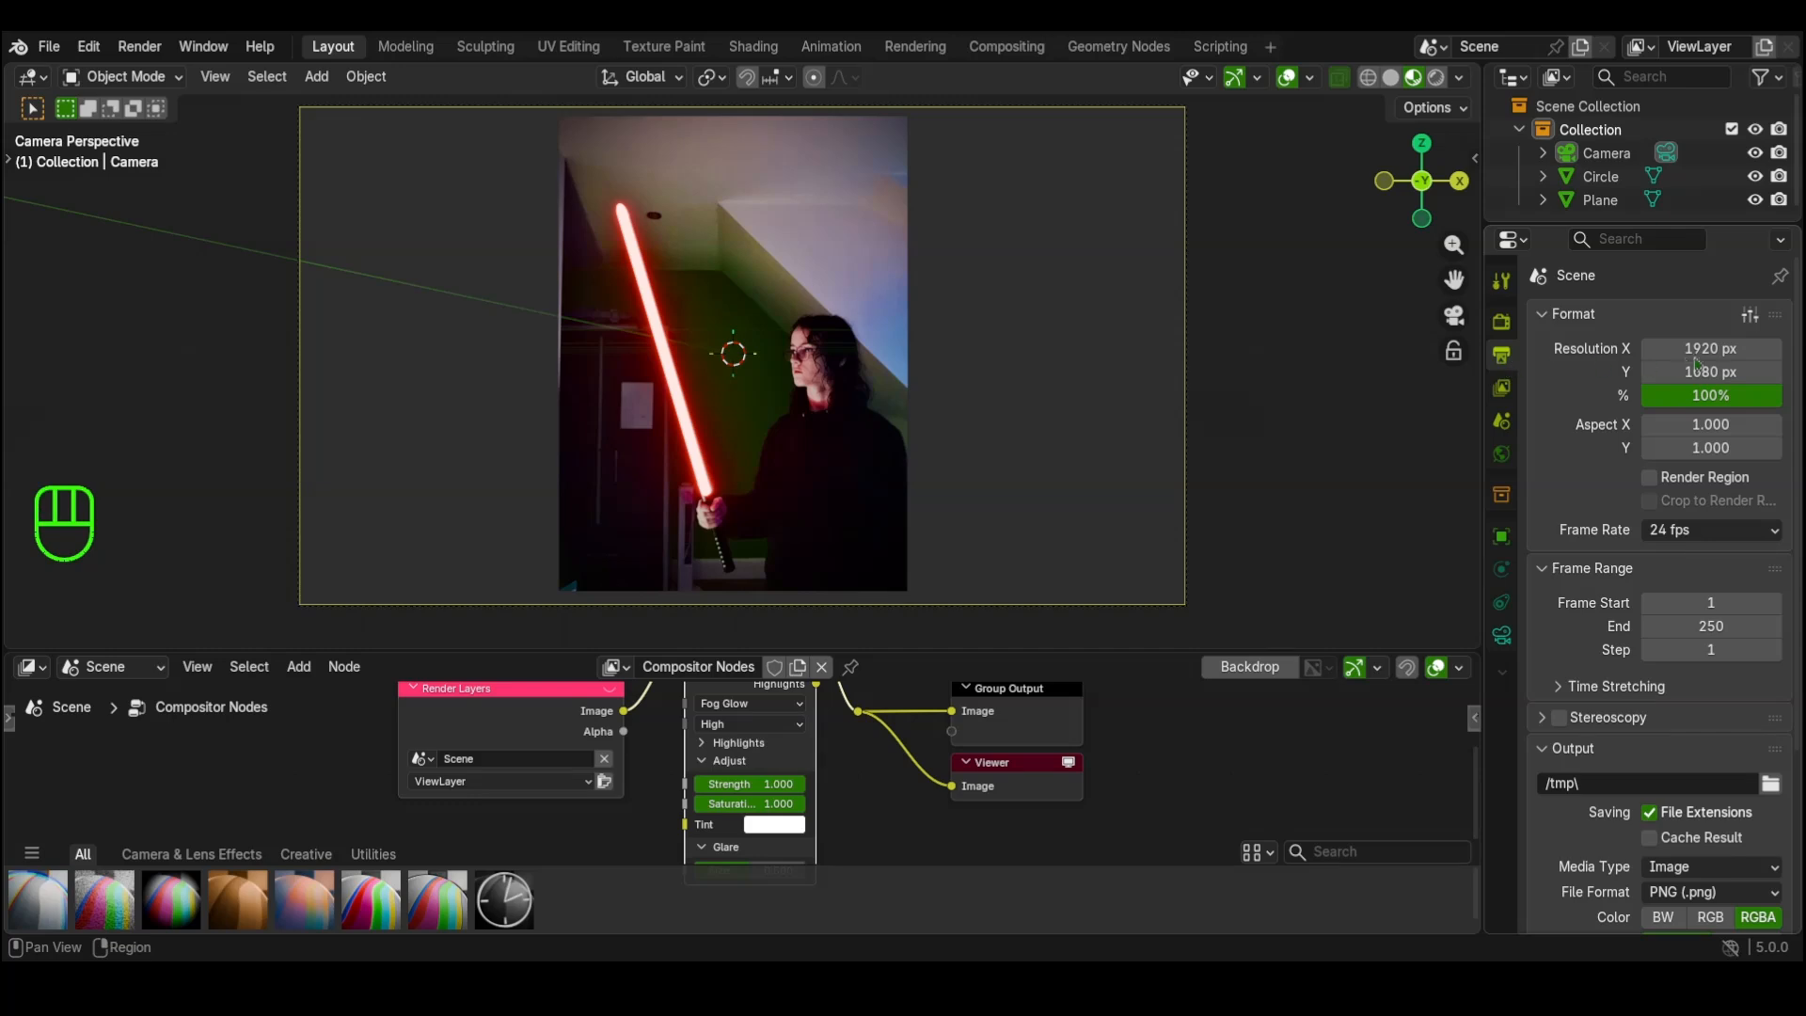
click(1752, 318)
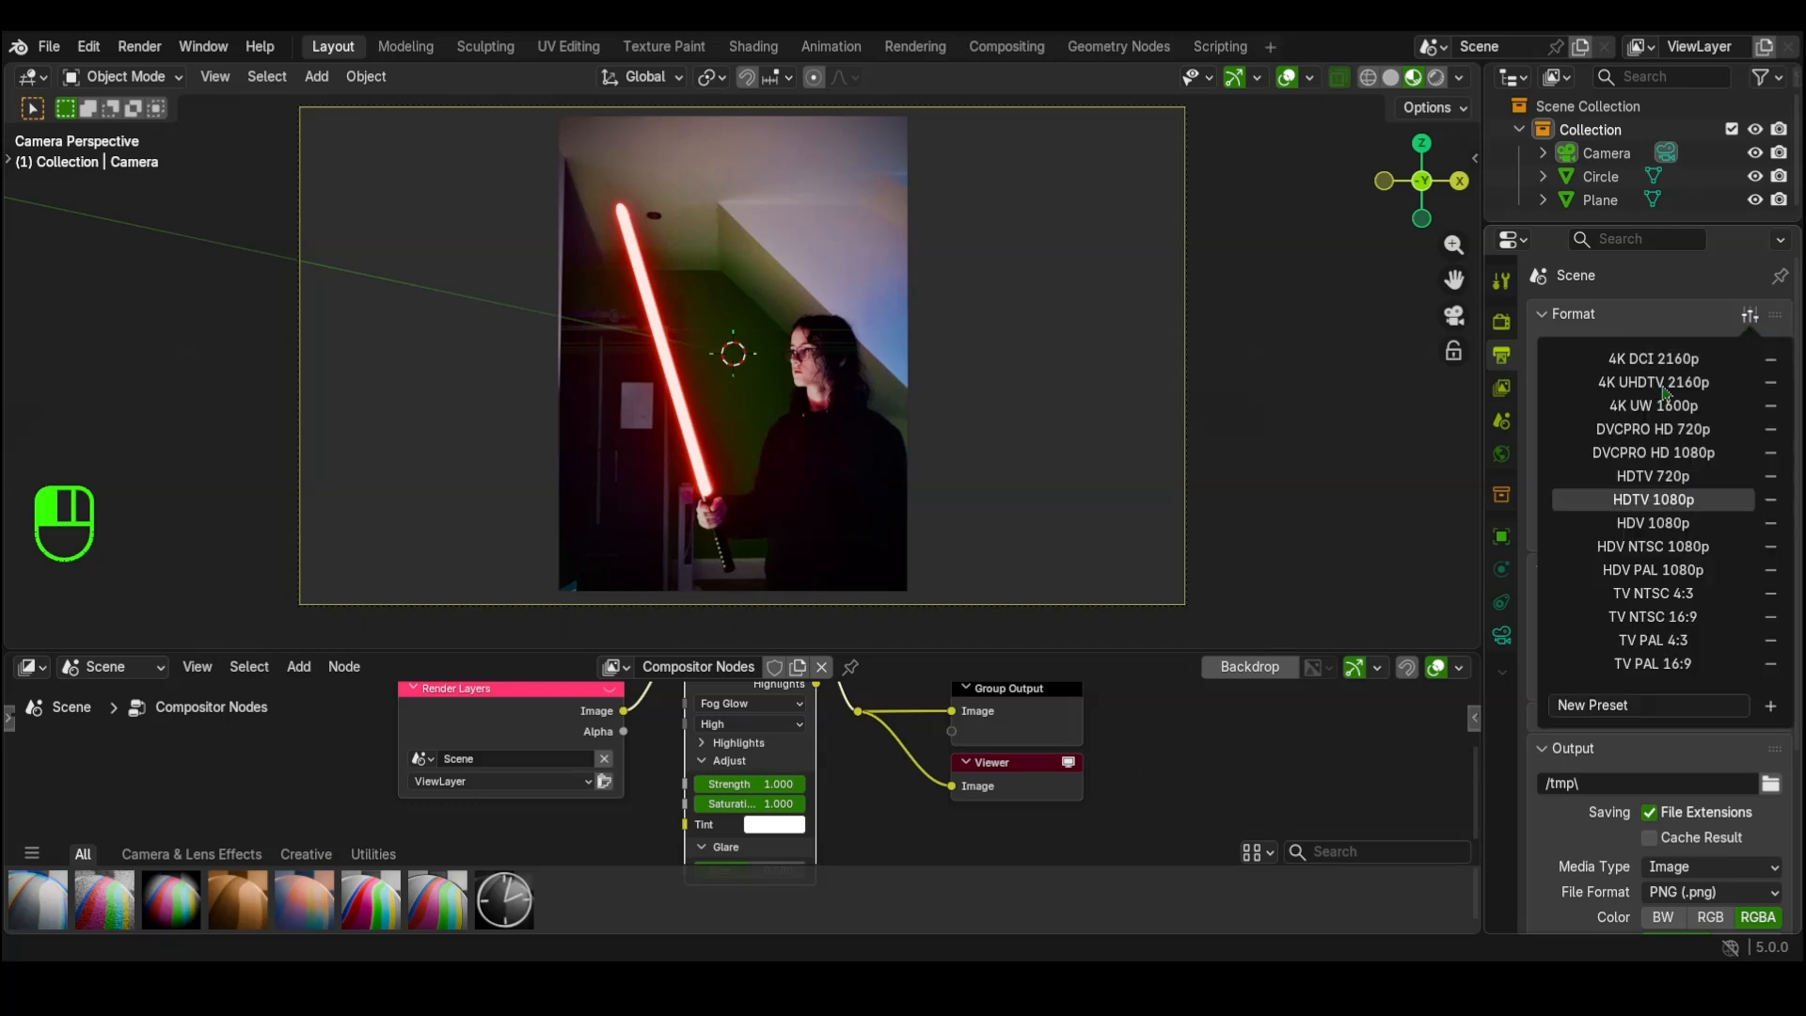
click(1644, 361)
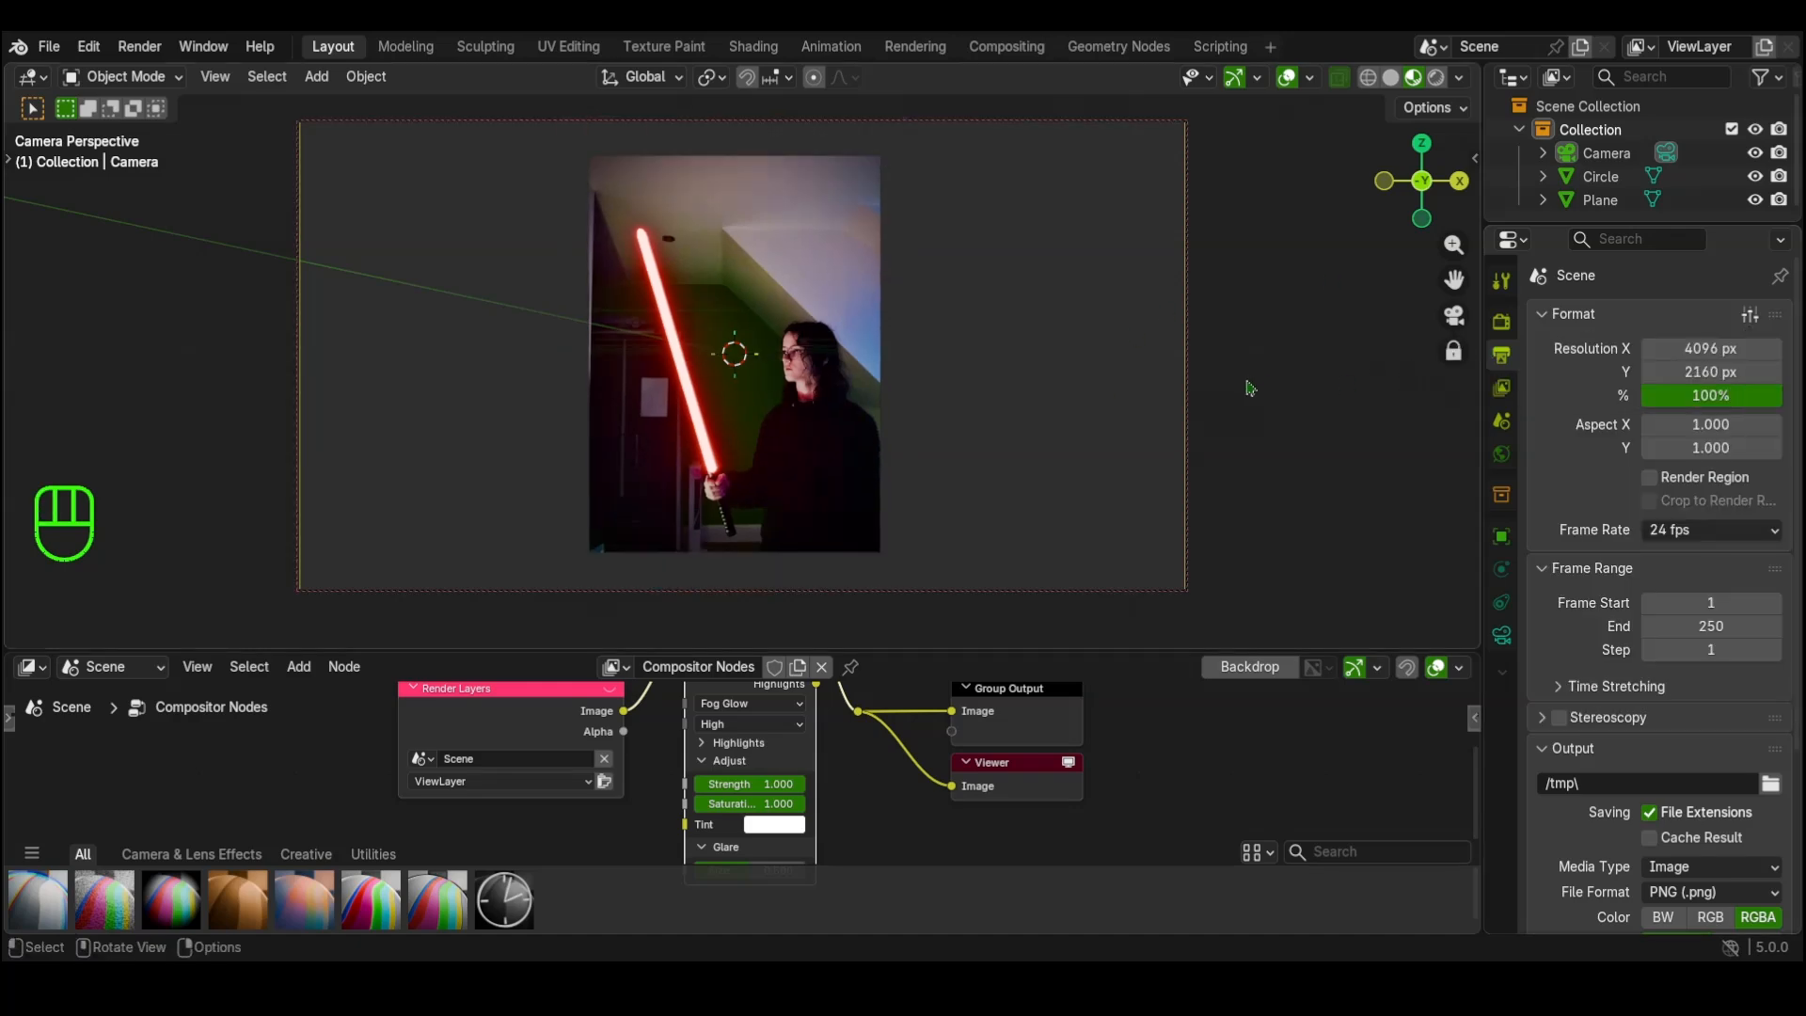
Step: Reframe the locked camera slightly so the whole photo sits centred with a margin inside the frame, and release the lock
scroll(1247, 382, down, 1)
shift+middle_drag(1247, 383, 1249, 392)
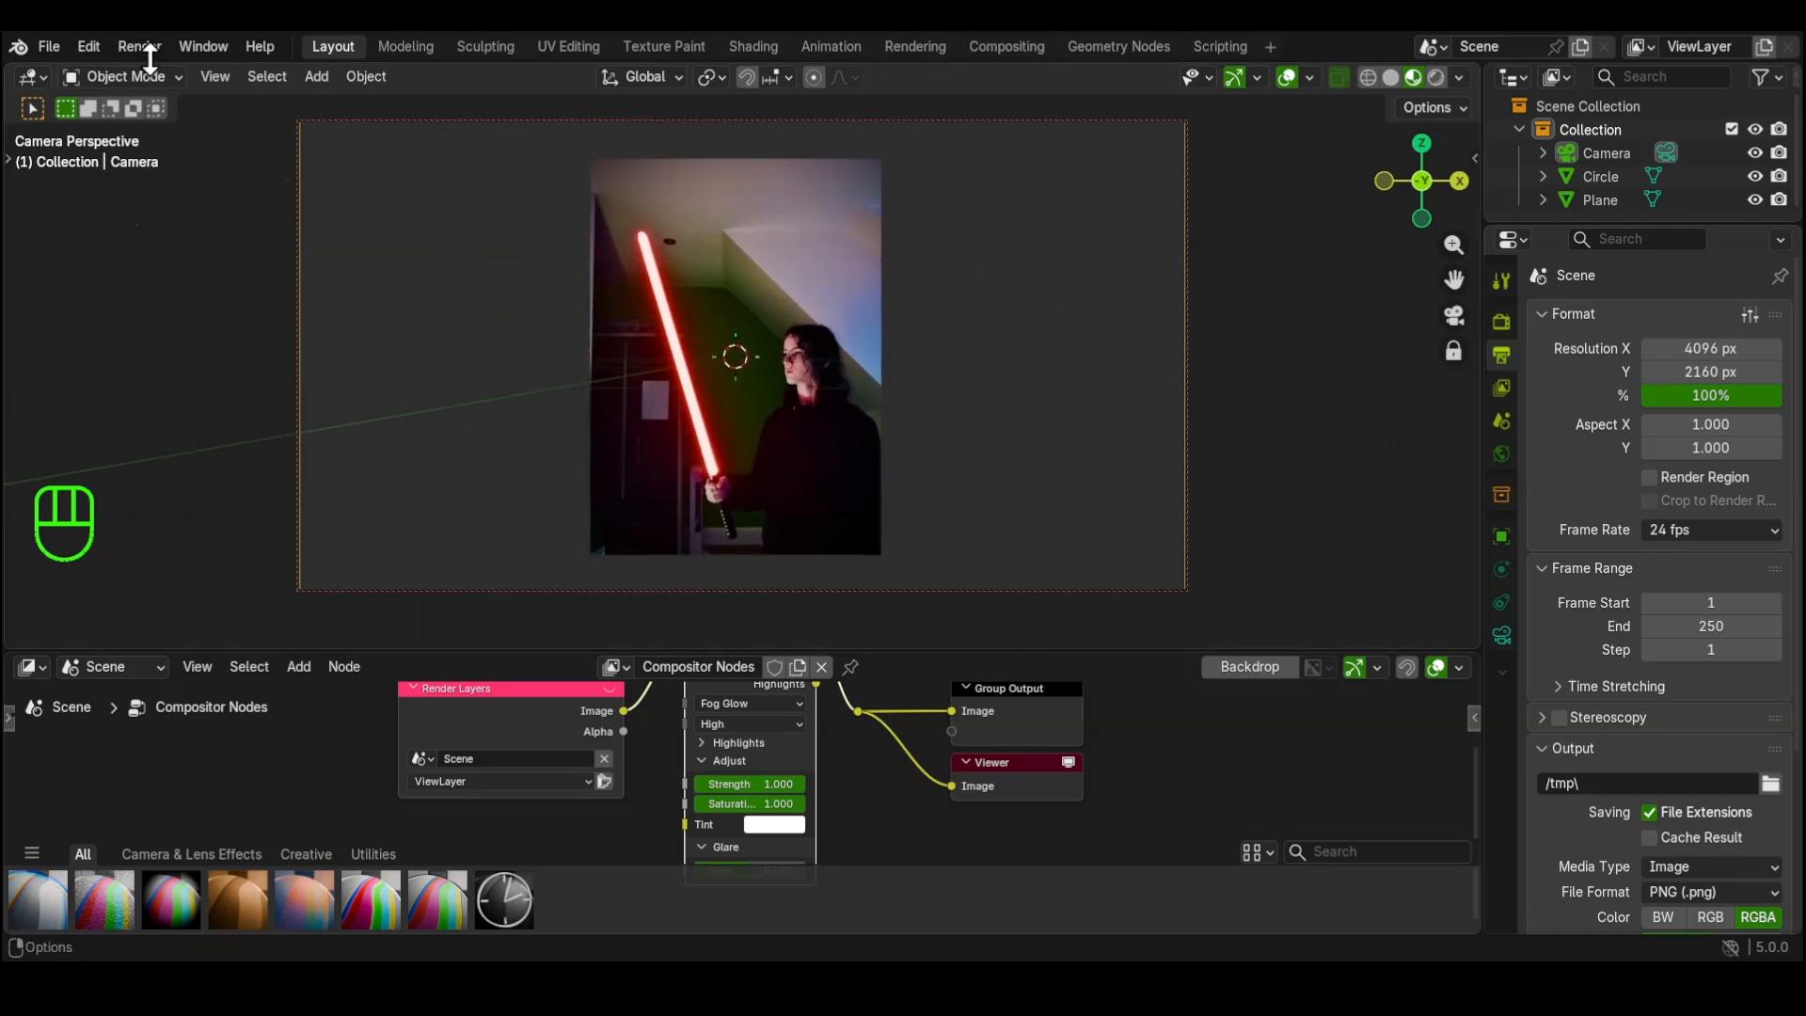
click(1461, 358)
Step: Render the still image and inspect the blade's glow and the face up close
click(140, 46)
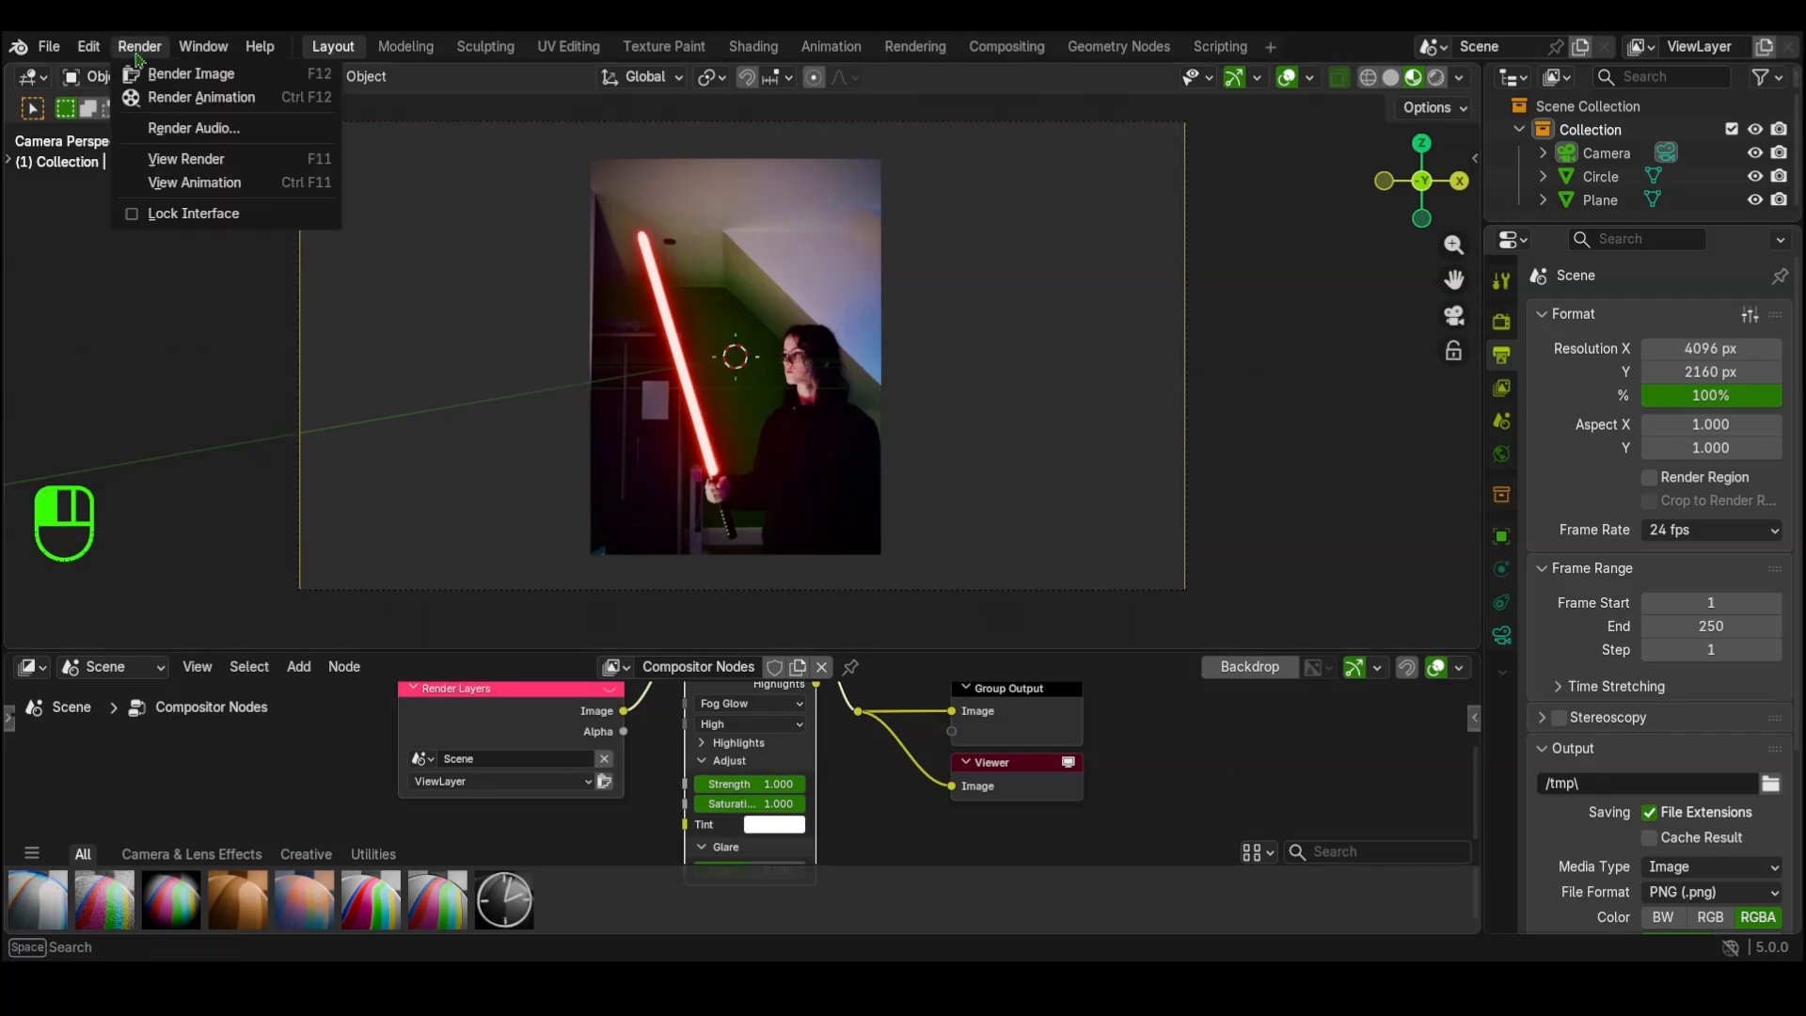
click(158, 75)
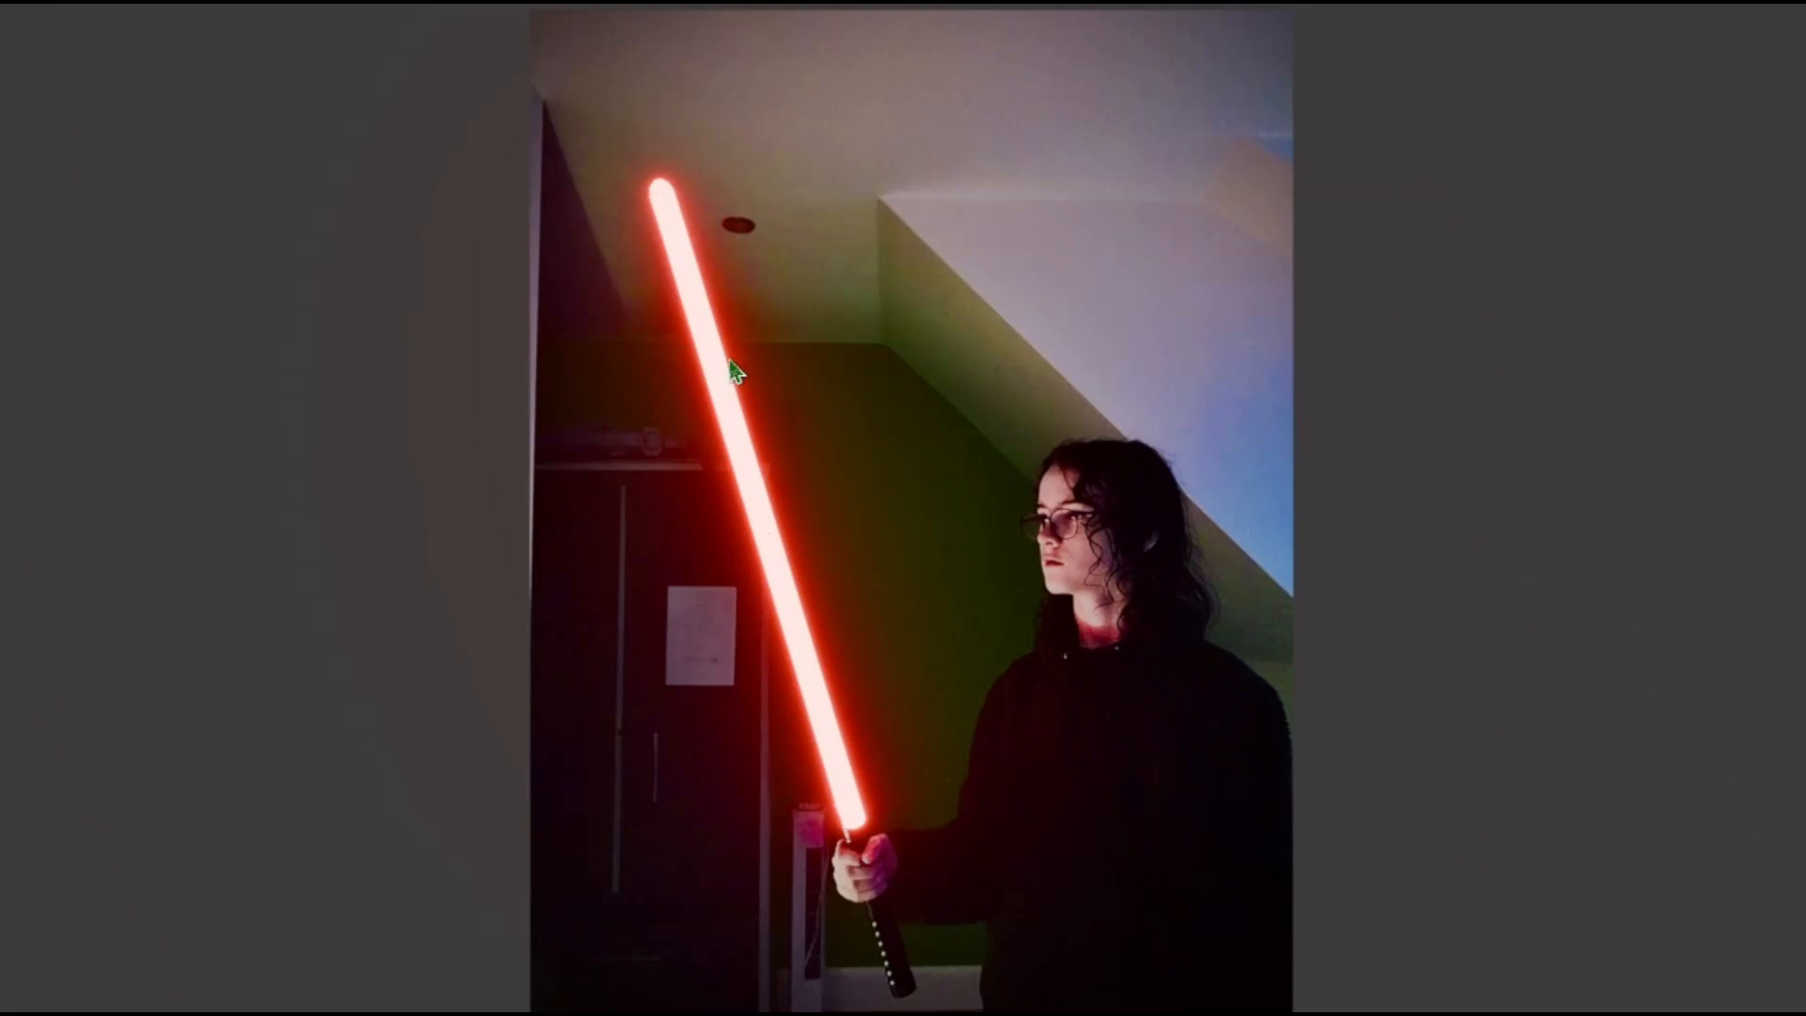
scroll(1136, 602, up, 6)
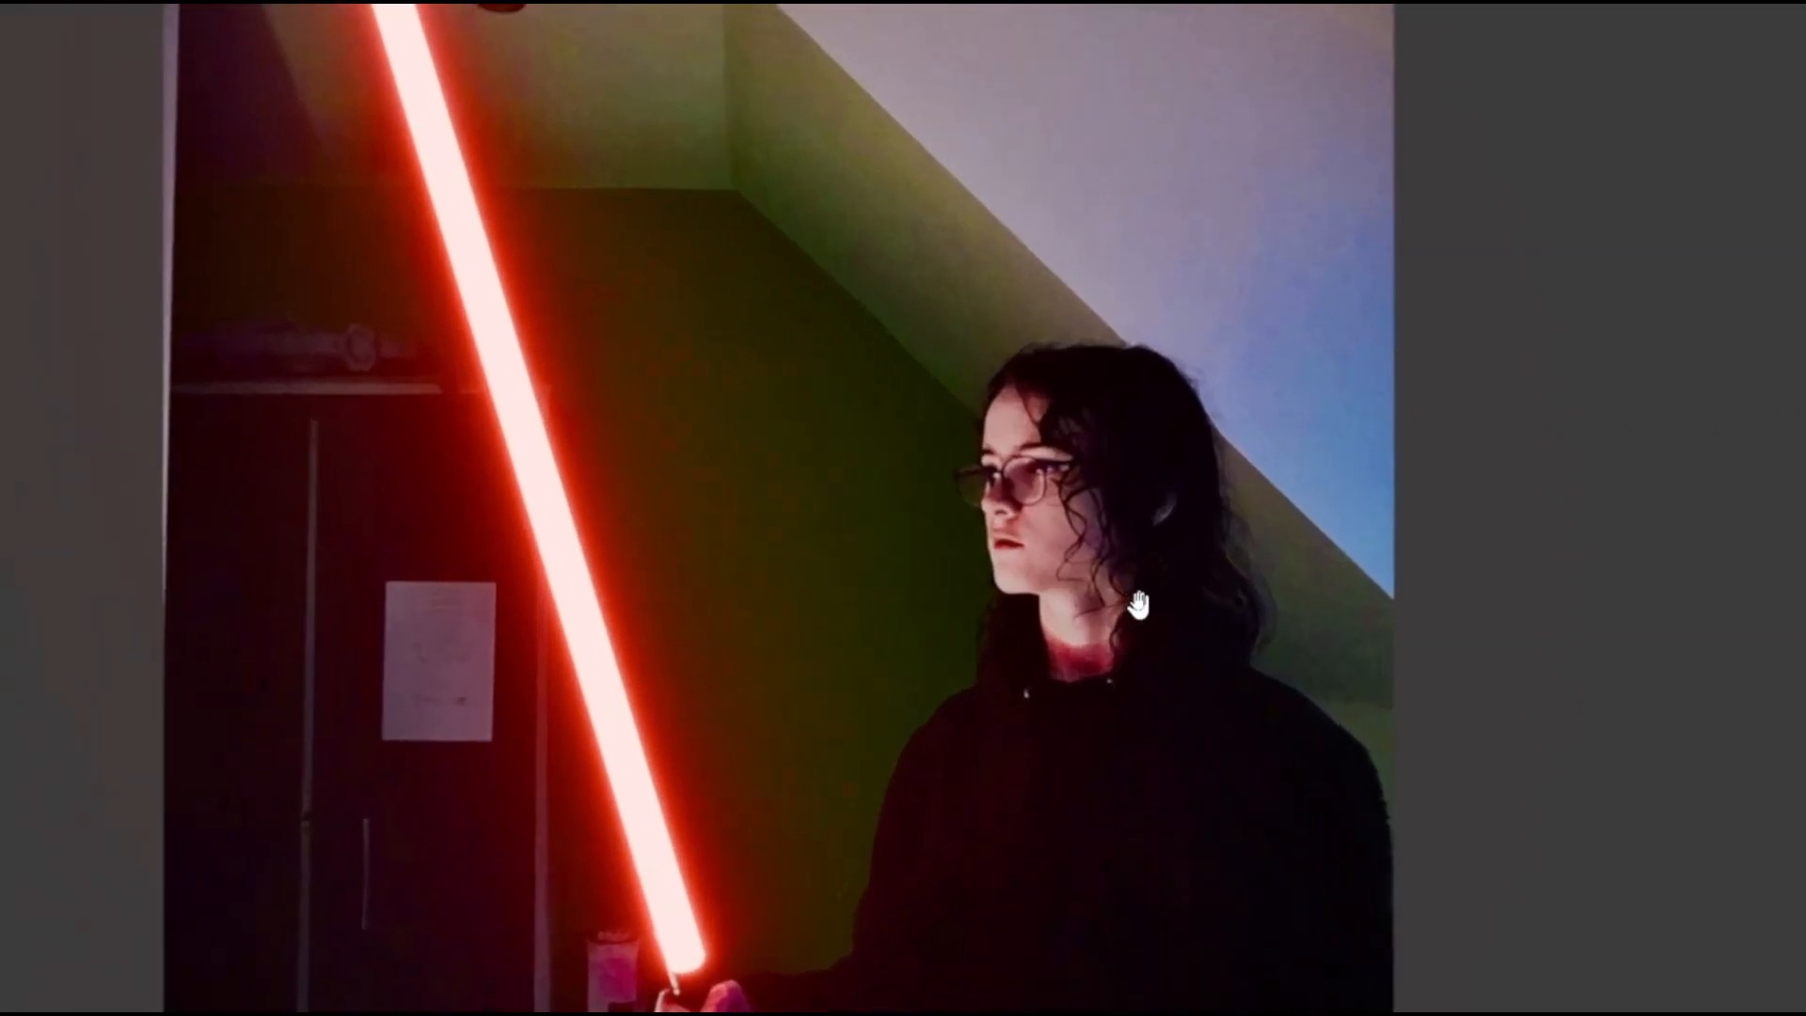
scroll(1081, 488, up, 1)
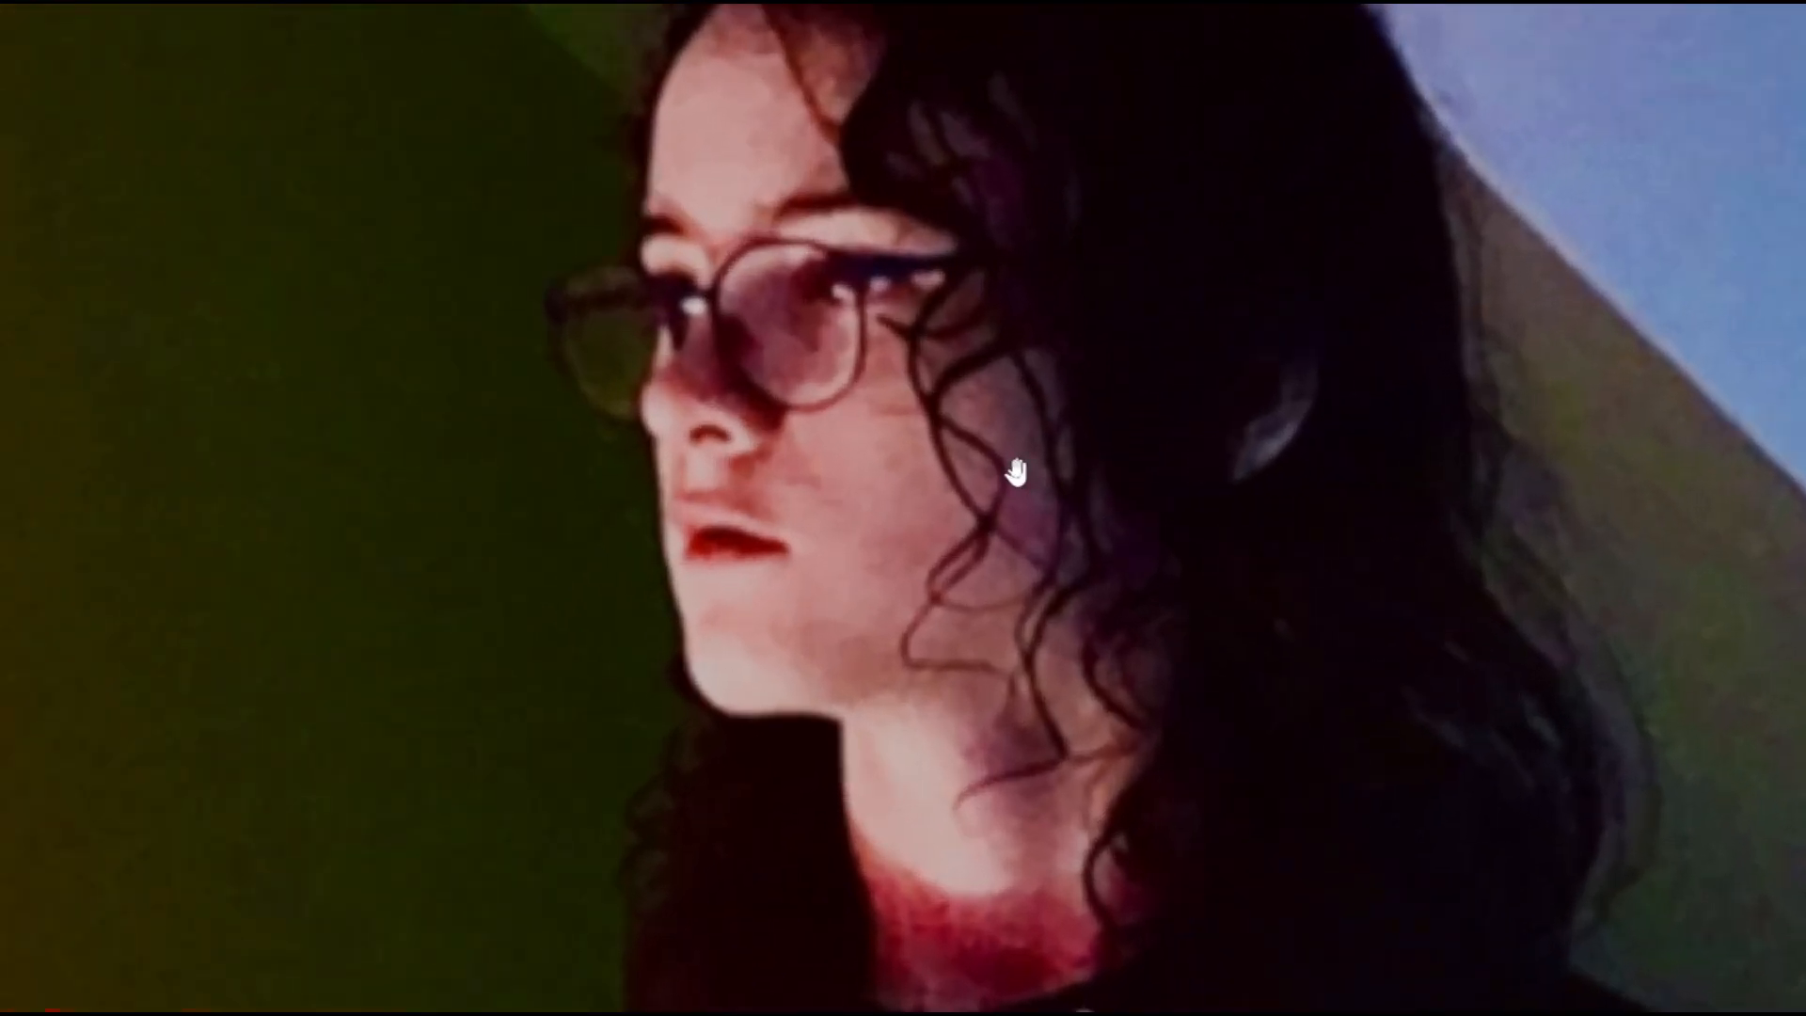